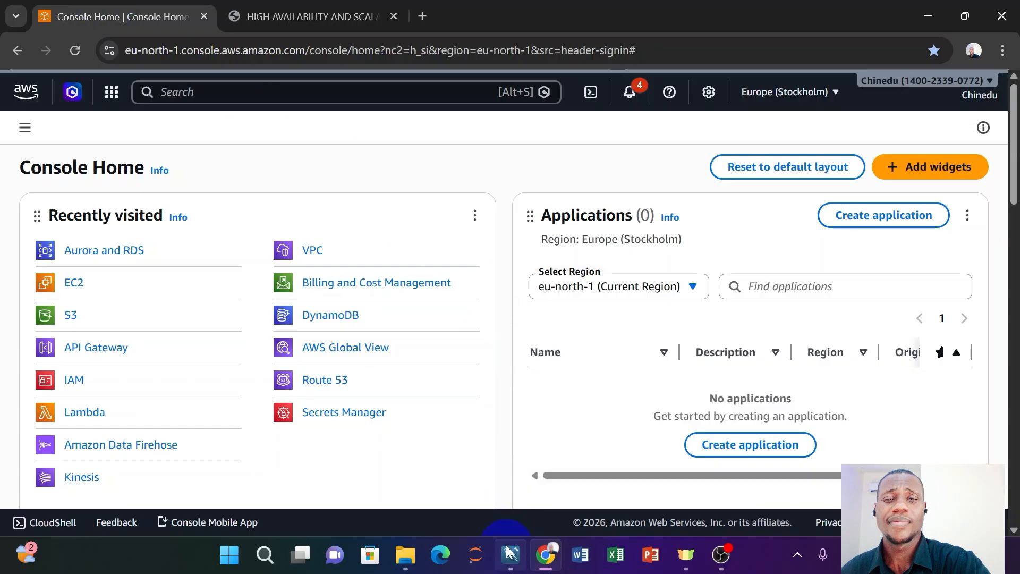
# - Look over the saved connections in MySQL Workbench, minimize it, and open the Amazon RDS instructions PDF in the browser
pyautogui.moveTo(510, 554)
pyautogui.click(511, 484)
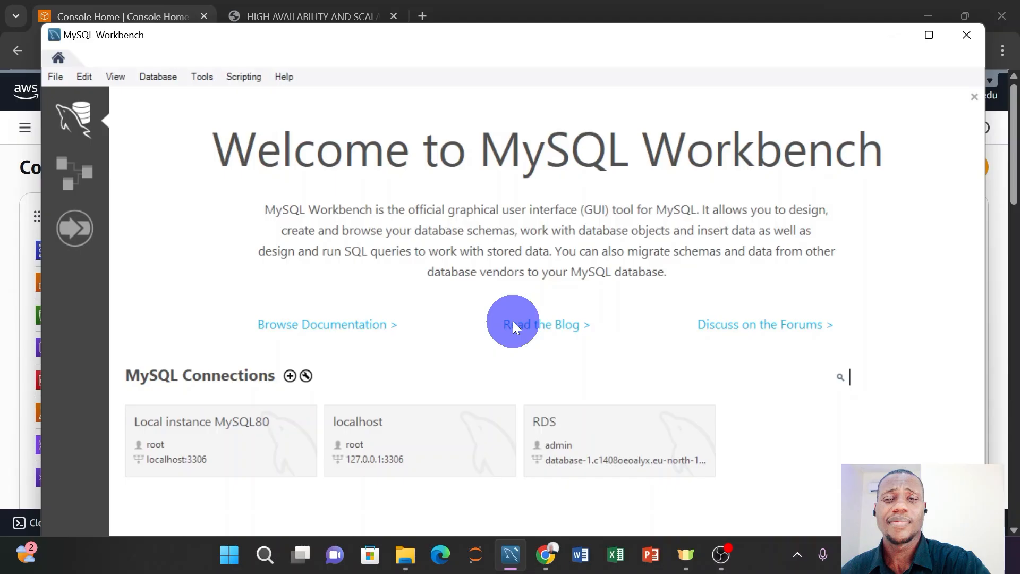
pyautogui.click(891, 35)
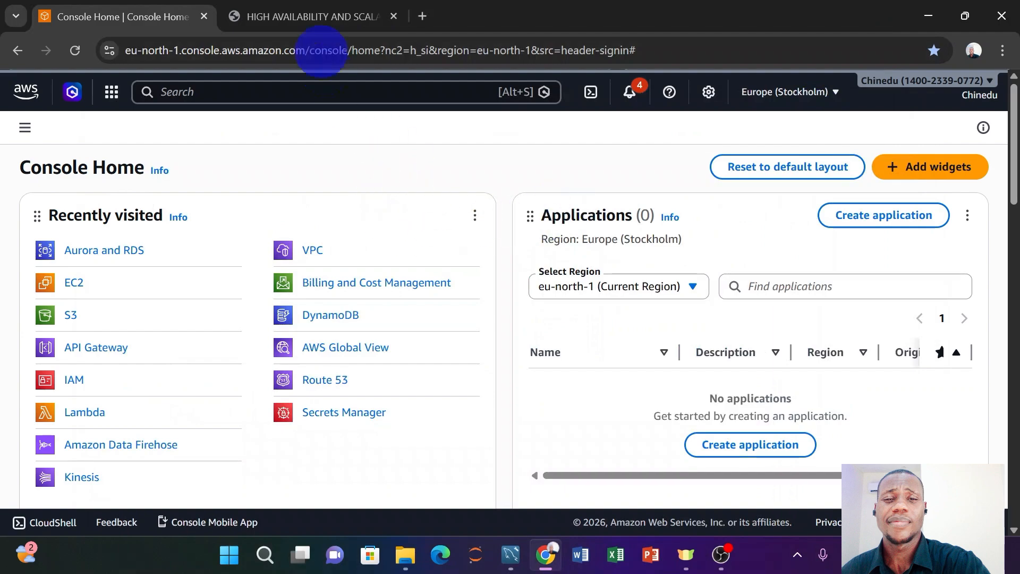
pyautogui.click(320, 17)
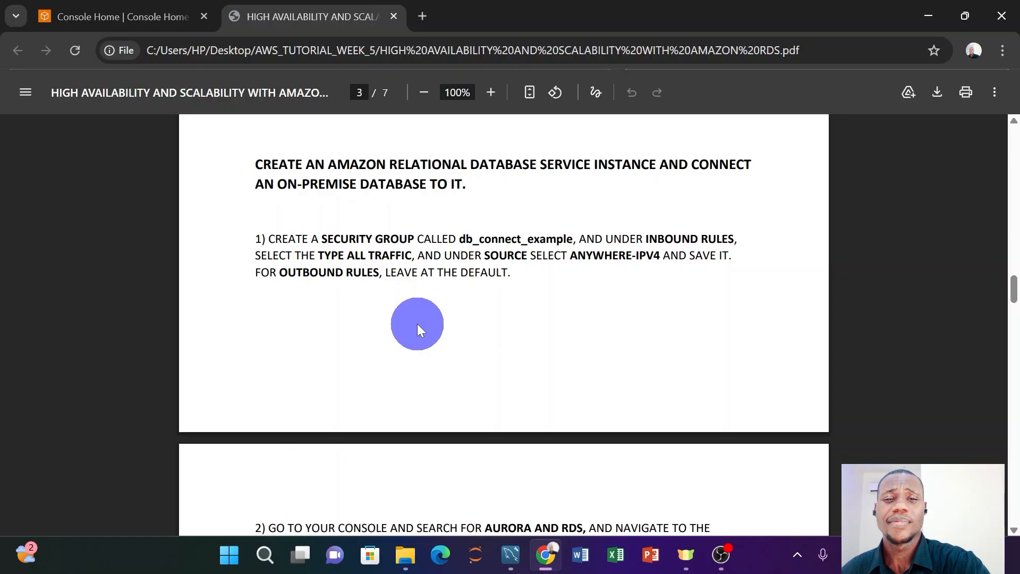
# - Search the AWS console for "security" and open the EC2 Security groups feature in a new browser tab
pyautogui.click(159, 15)
pyautogui.click(247, 96)
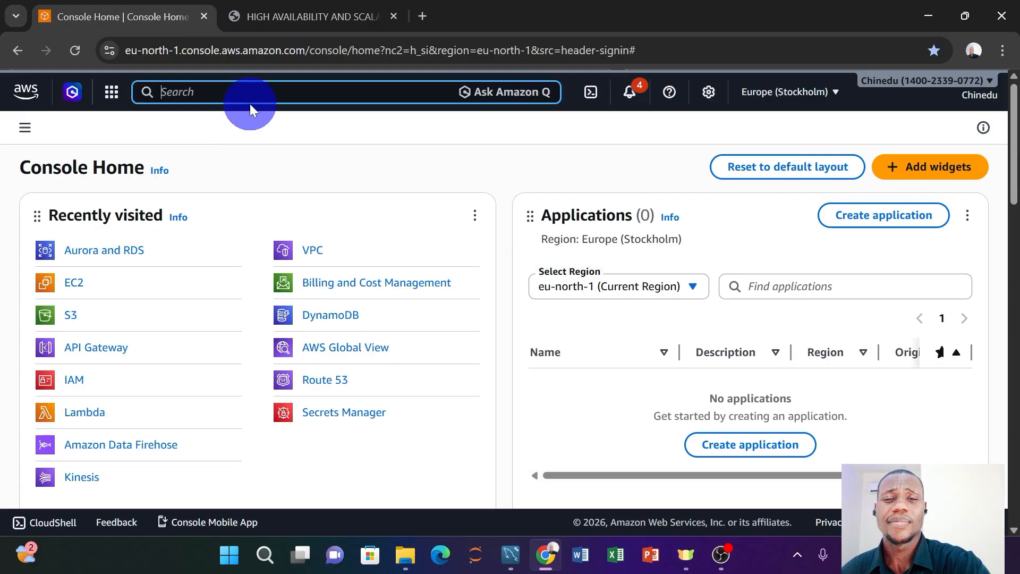
pyautogui.write('se')
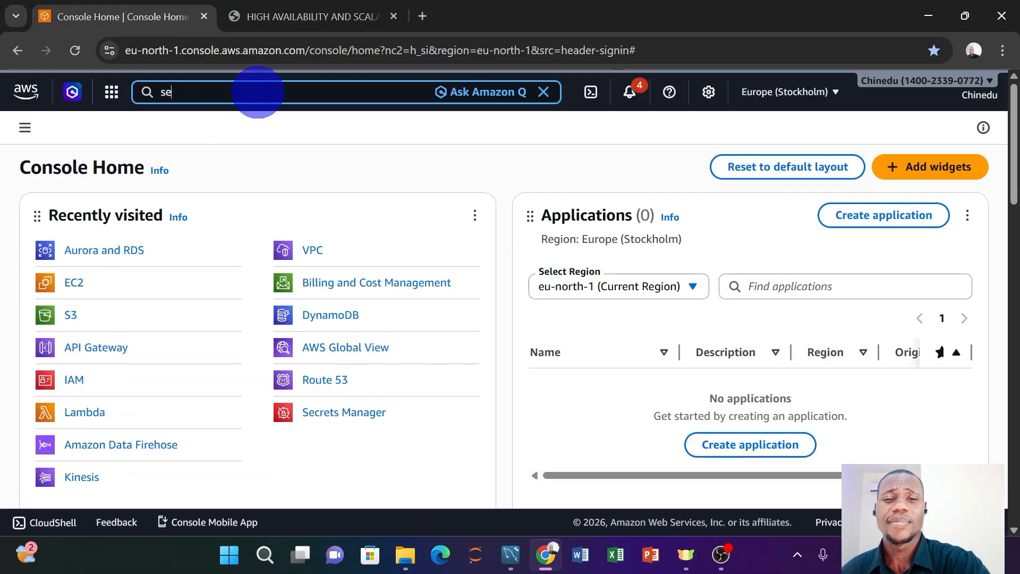
pyautogui.write('curity')
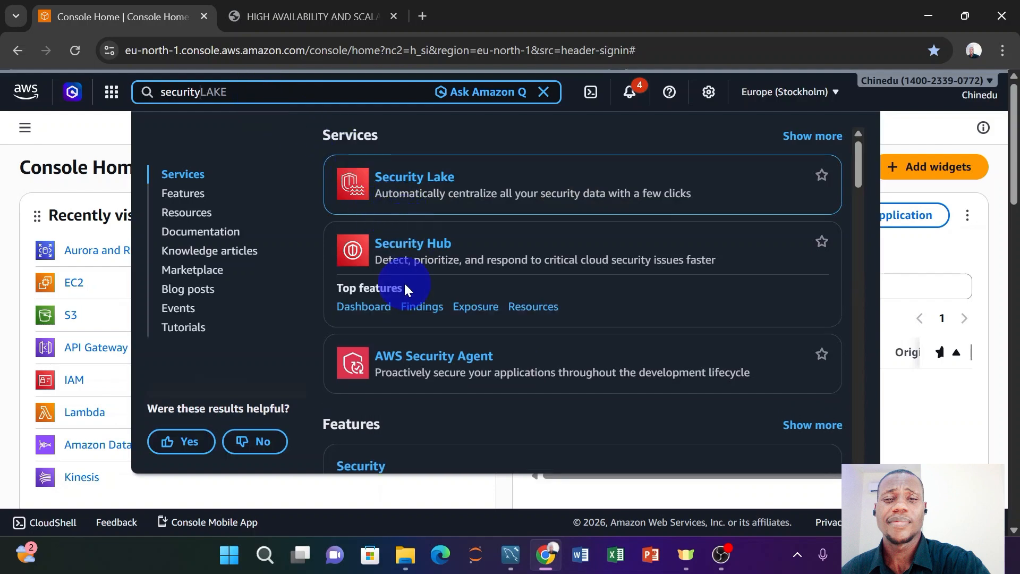
pyautogui.scroll(-3, 403, 282)
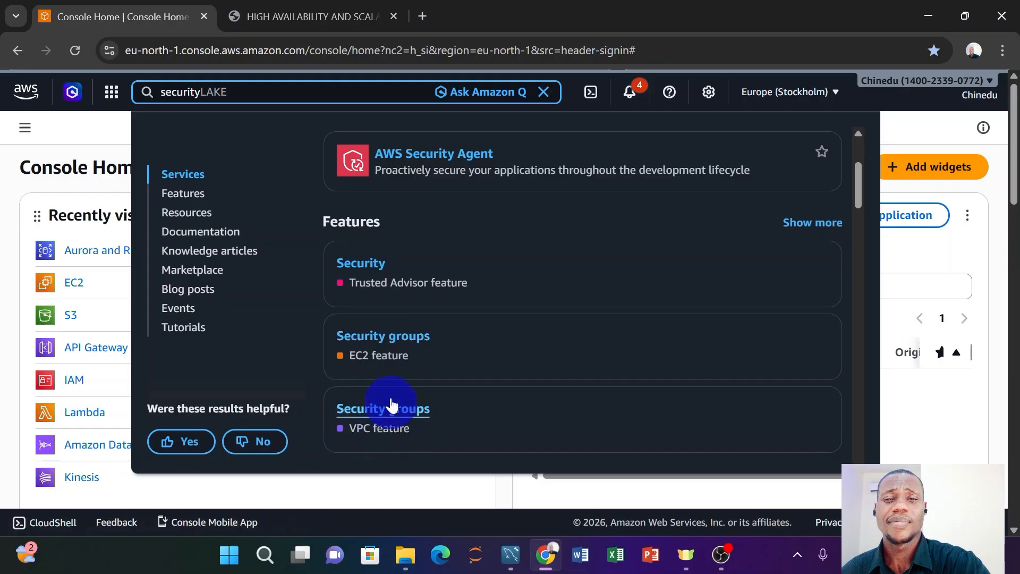
pyautogui.rightClick(411, 338)
pyautogui.click(485, 129)
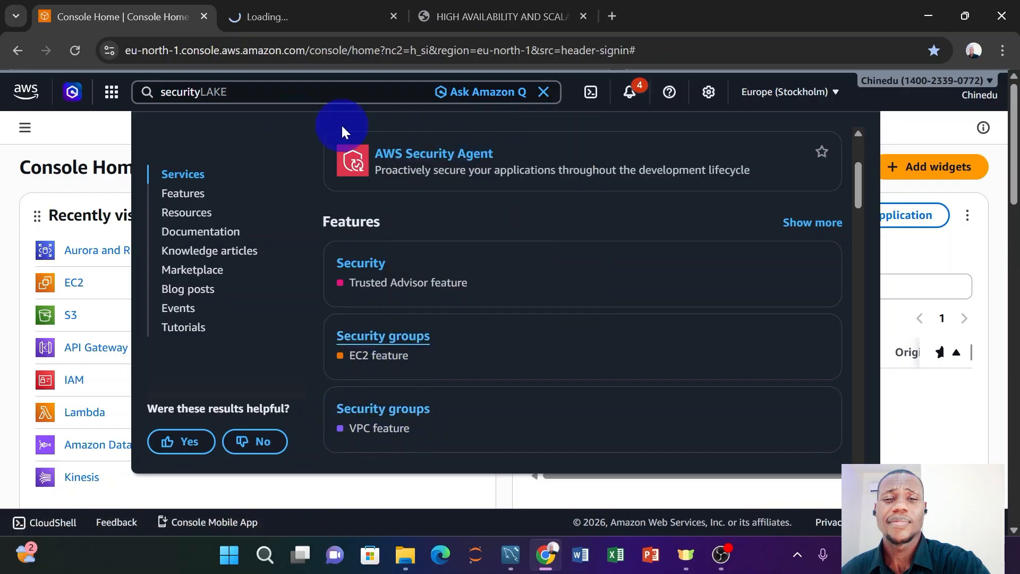
pyautogui.click(290, 15)
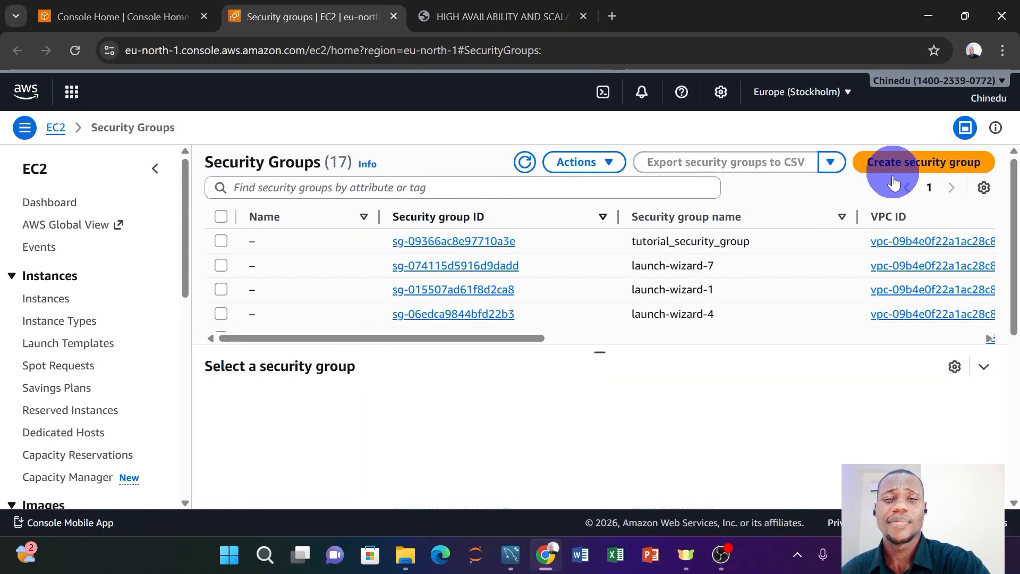
# - Start a new security group and name it db_connect_example, copying the name from the PDF instructions
pyautogui.click(913, 163)
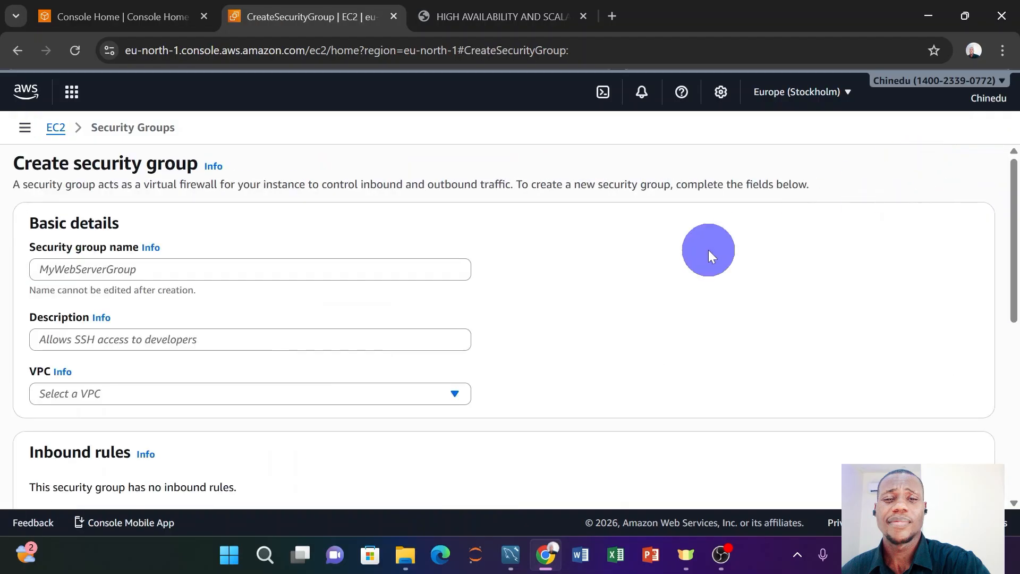
pyautogui.scroll(-7, 708, 250)
pyautogui.click(452, 21)
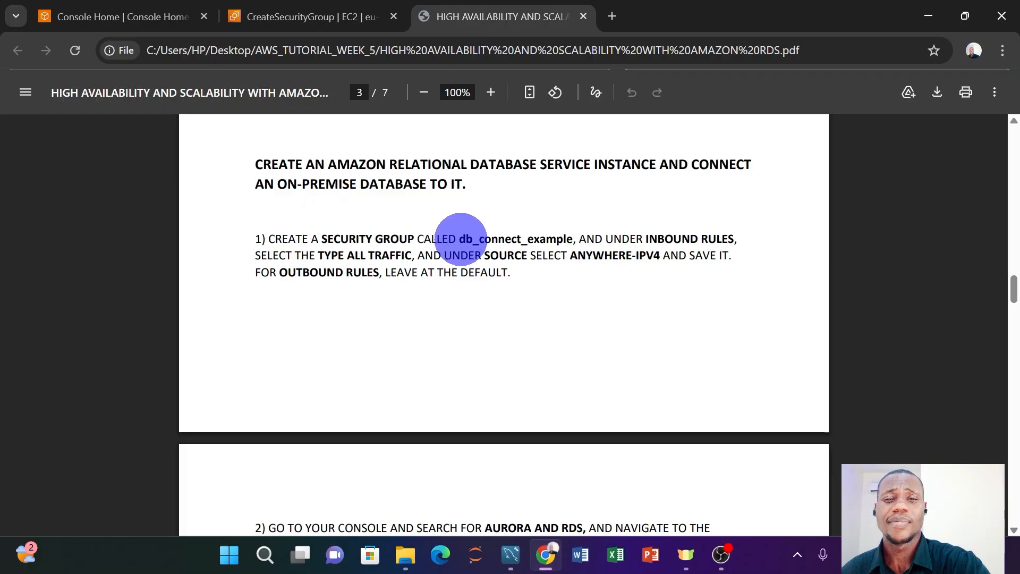
pyautogui.moveTo(459, 239); pyautogui.dragTo(567, 239)
pyautogui.hotkey('ctrl', 'c')
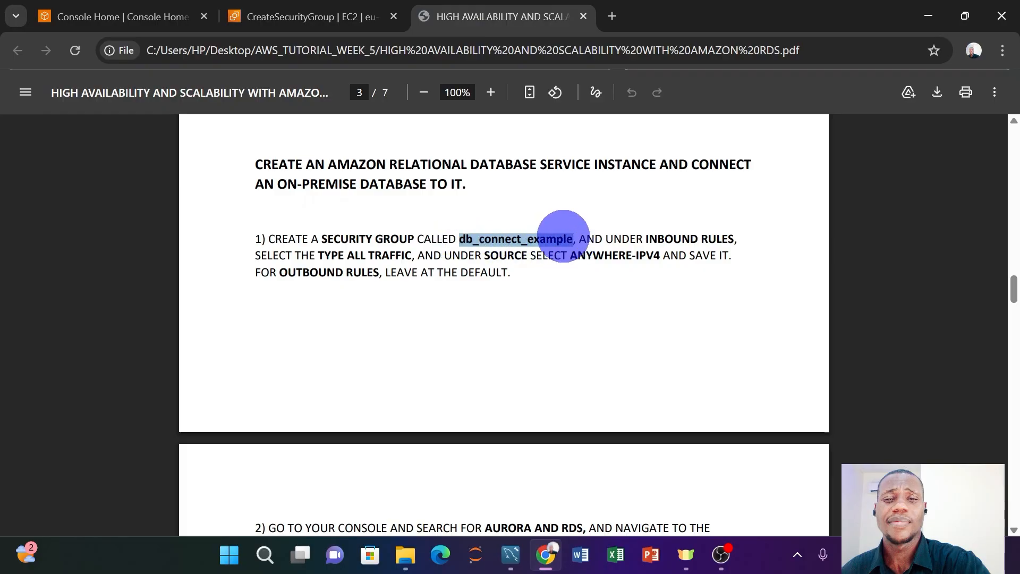
pyautogui.click(273, 16)
pyautogui.scroll(6, 195, 254)
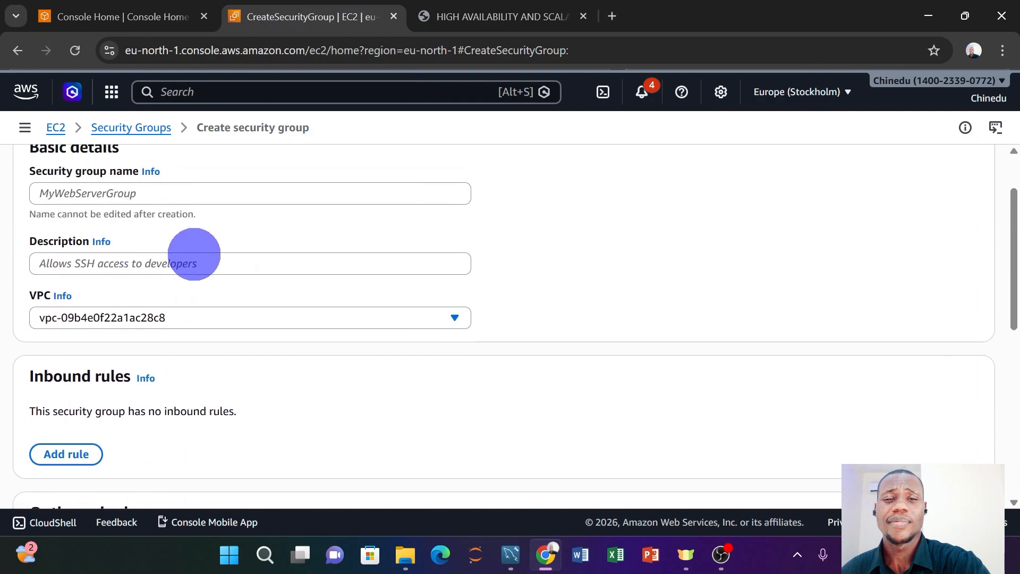
pyautogui.click(143, 272)
pyautogui.hotkey('ctrl', 'v')
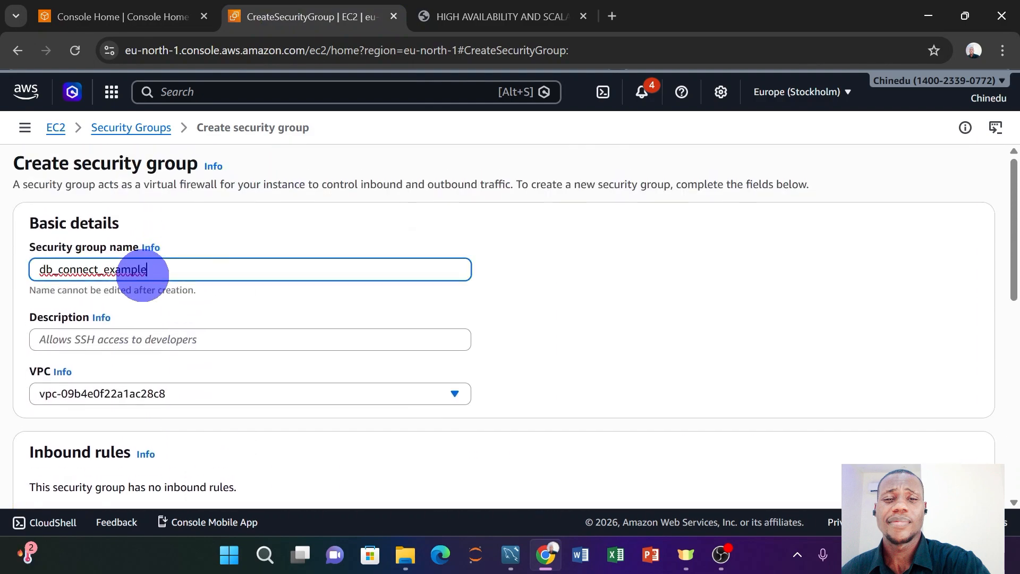
# - Enter "For RDS instance connection to on-prem database" as the security group's description
pyautogui.scroll(-2, 298, 274)
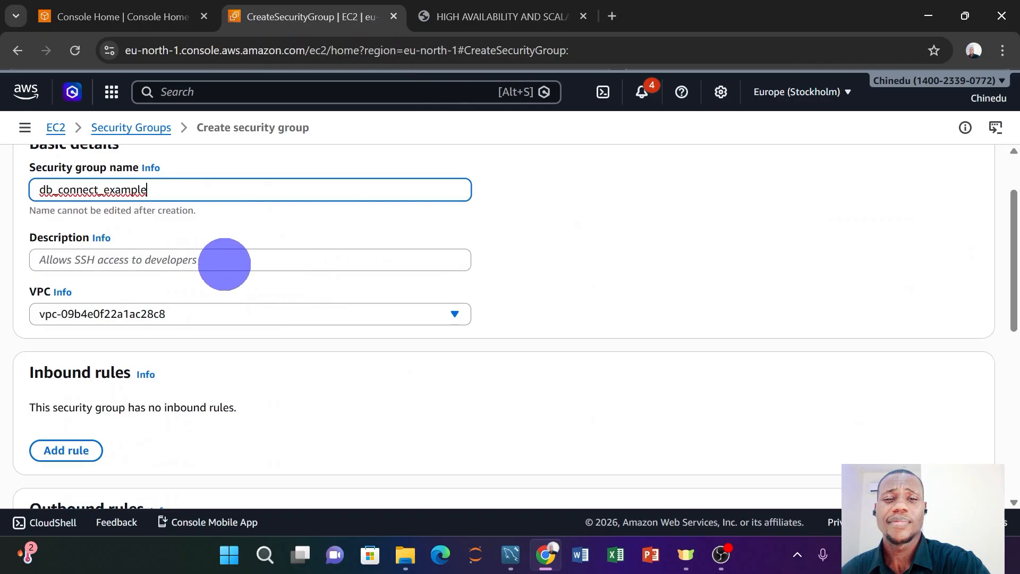
pyautogui.click(224, 263)
pyautogui.write('F')
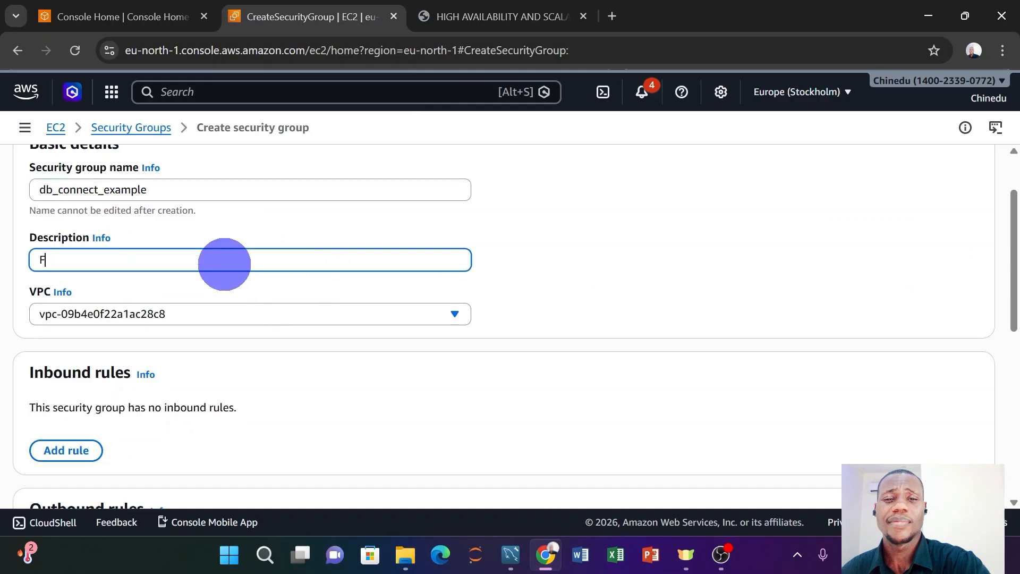
pyautogui.write('or RDS instance')
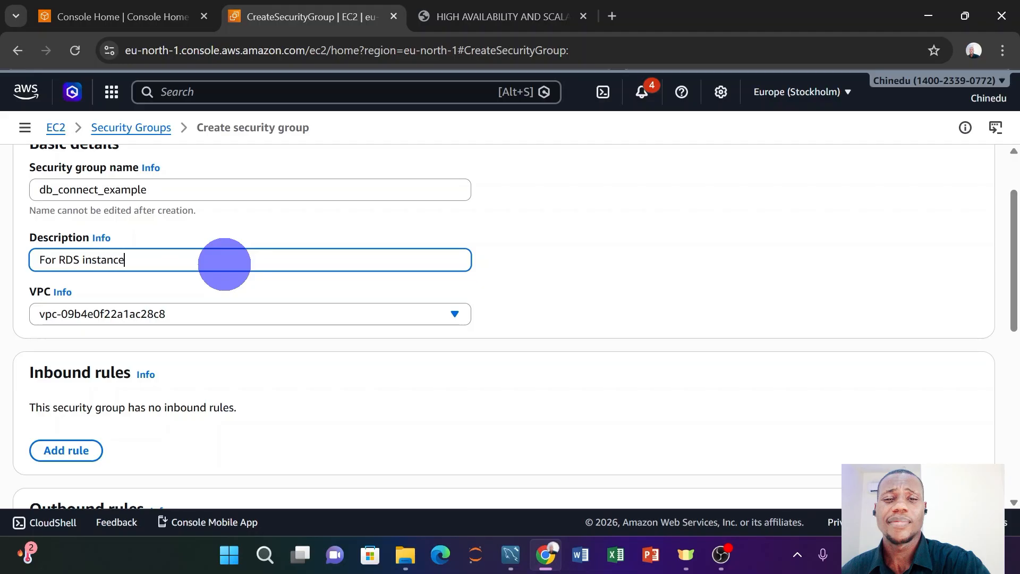
pyautogui.write(' connection o')
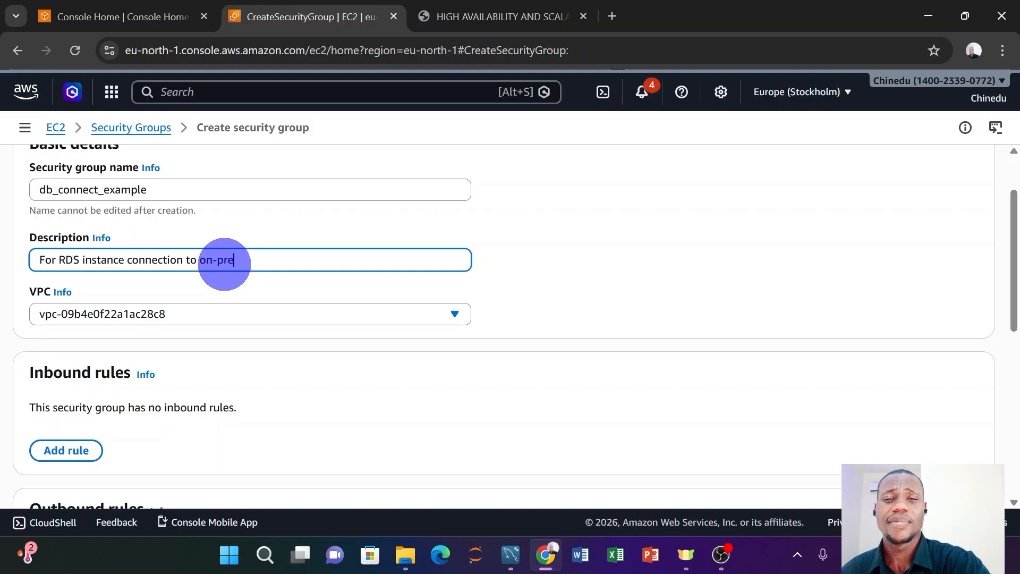
pyautogui.write('t on-prem database')
# - Add an inbound rule of type All traffic with Anywhere-IPv4 as its source
pyautogui.scroll(-1, 225, 264)
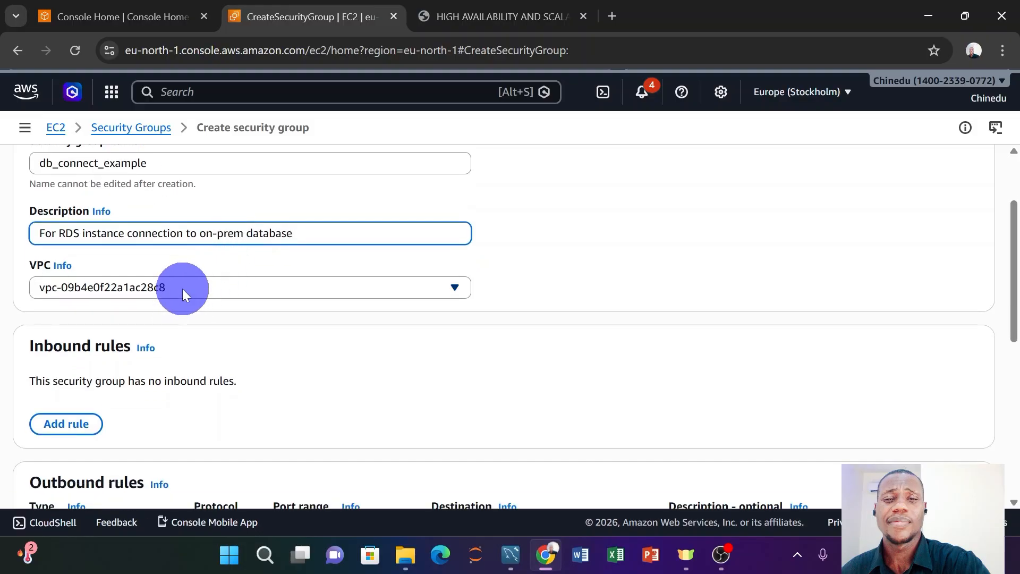
pyautogui.scroll(-5, 138, 298)
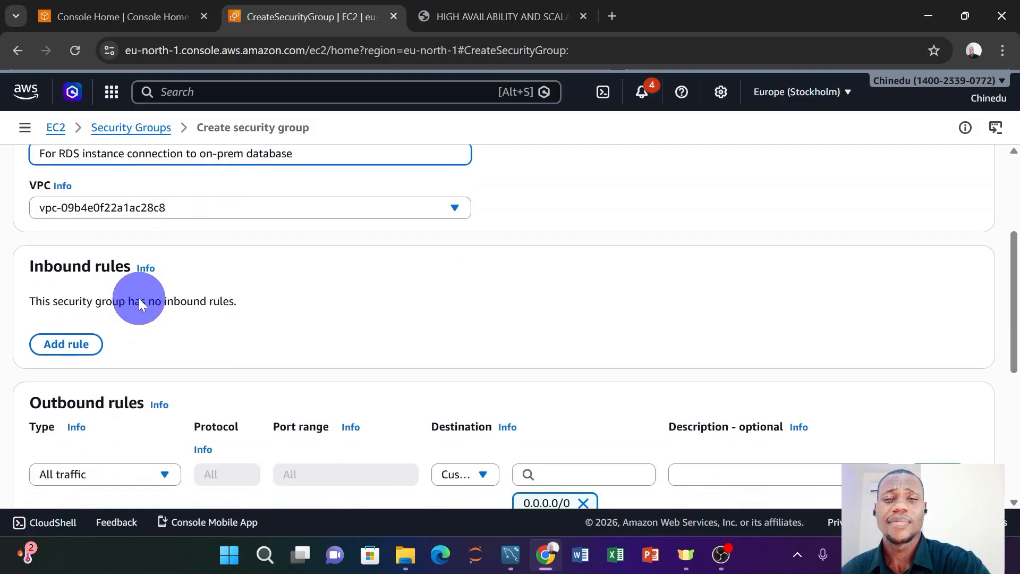
pyautogui.click(69, 292)
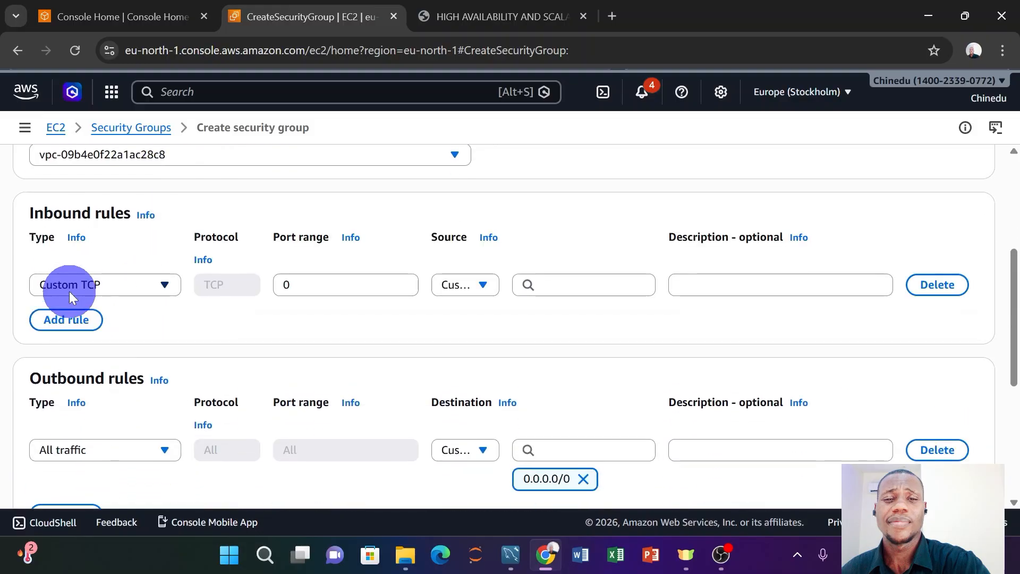
pyautogui.click(132, 288)
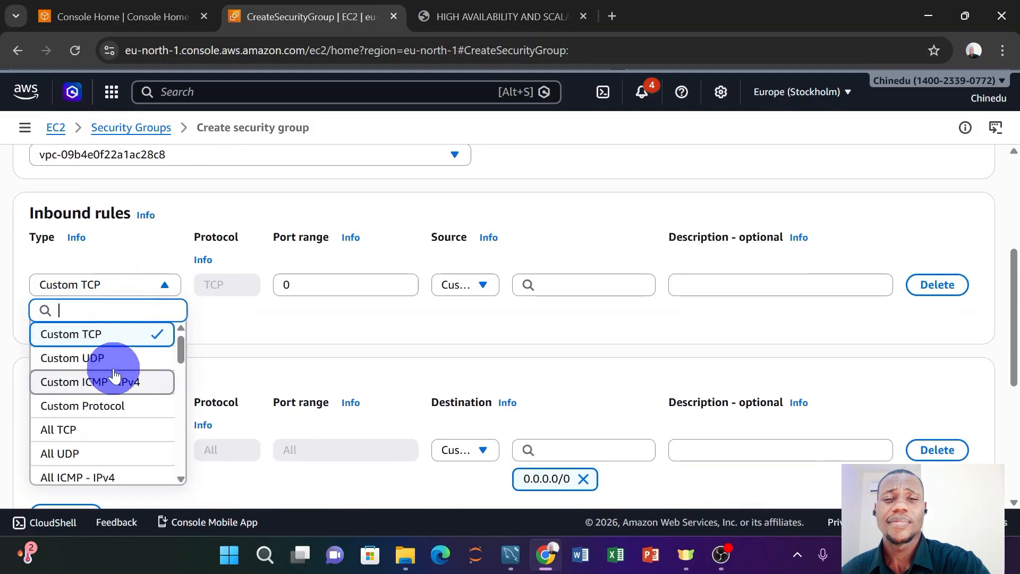
pyautogui.scroll(-3, 114, 377)
pyautogui.click(109, 392)
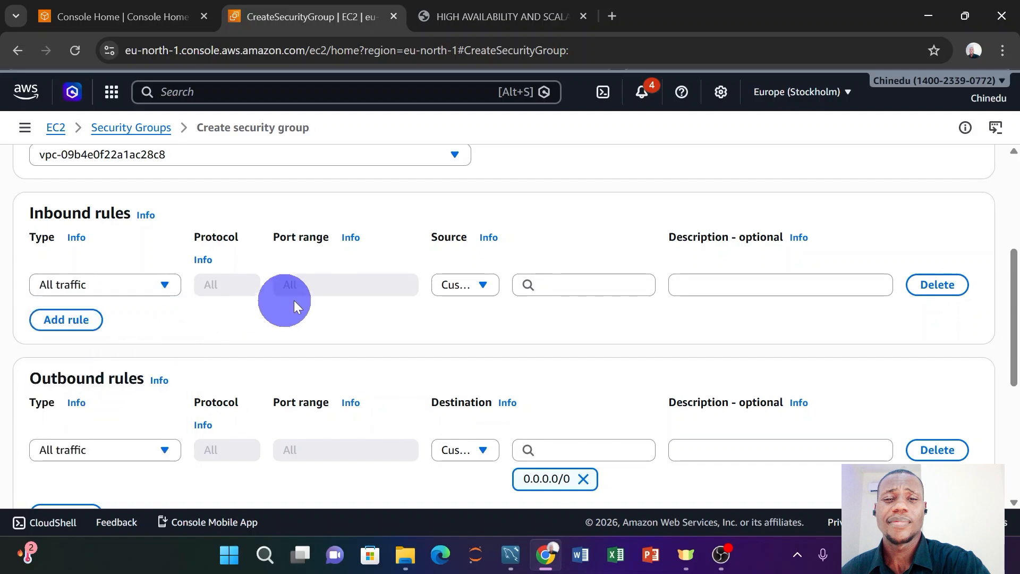
pyautogui.click(448, 285)
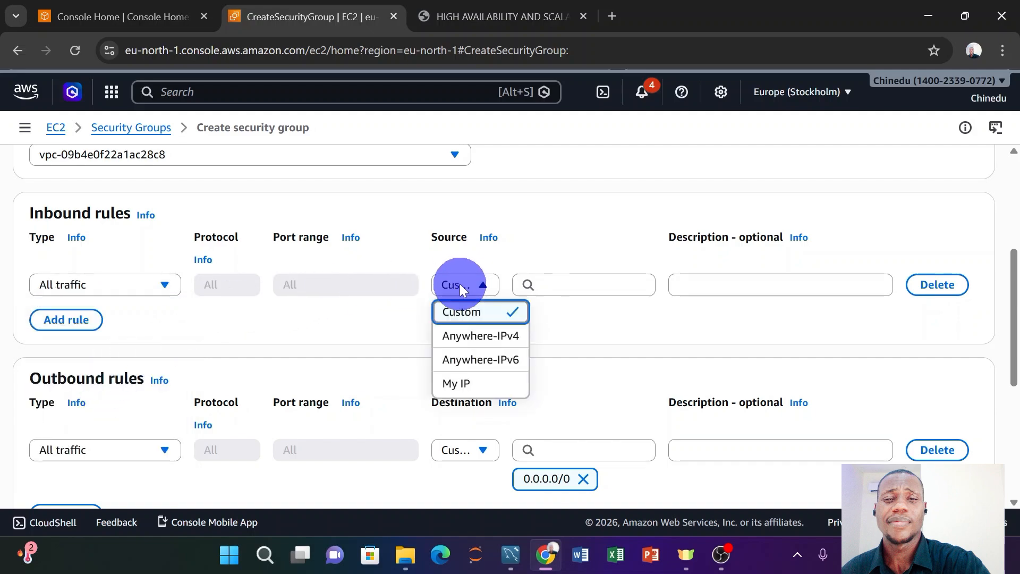
pyautogui.click(467, 338)
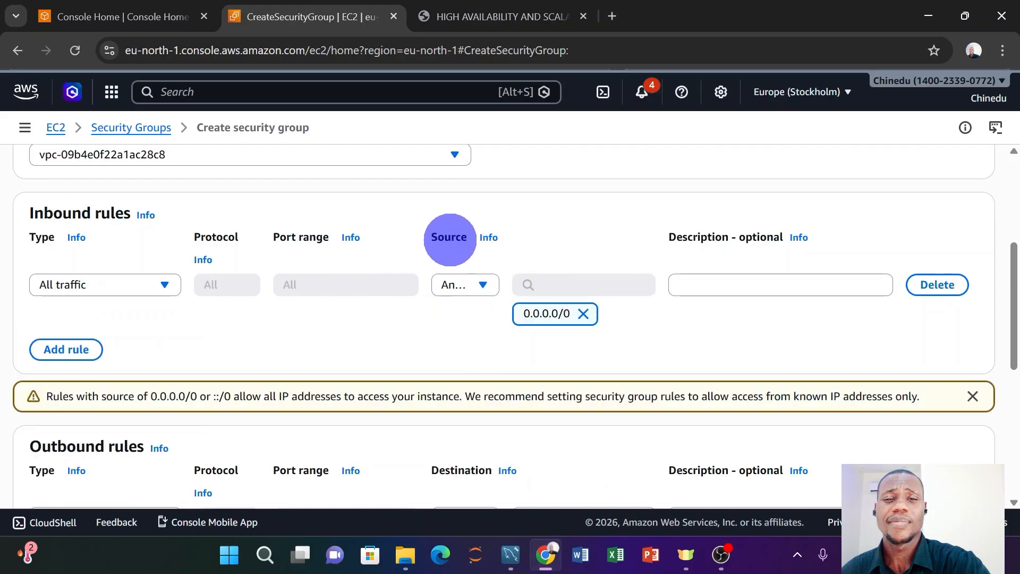
pyautogui.click(455, 284)
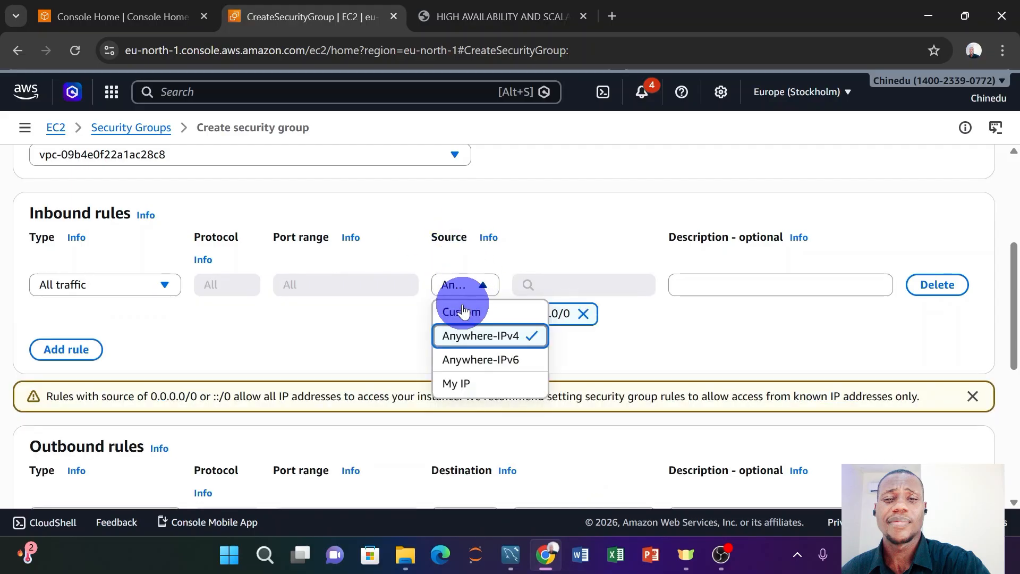
pyautogui.click(603, 339)
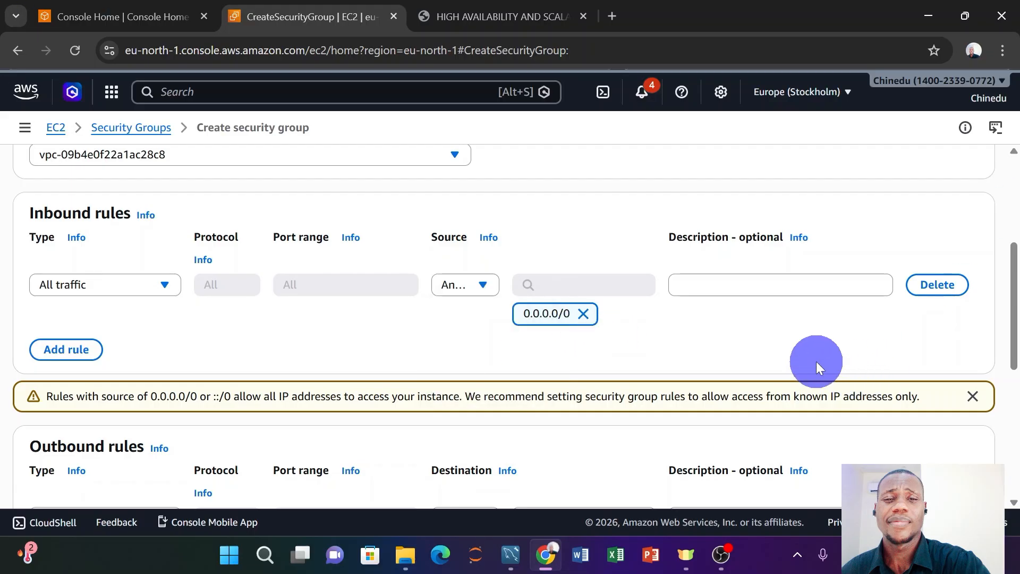
# - Keep the default outbound rule, add no tags, and create the security group
pyautogui.scroll(-2, 763, 319)
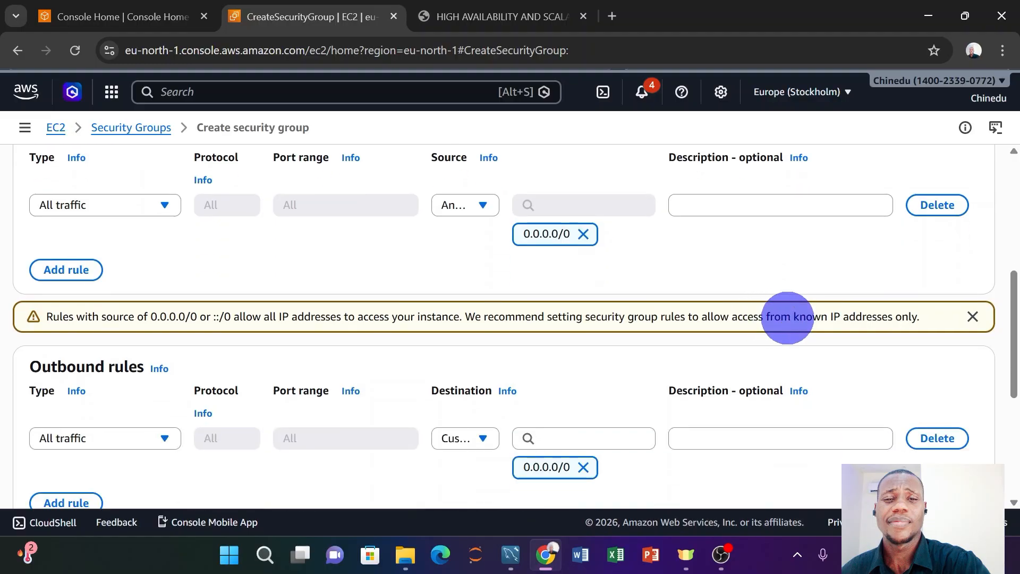
pyautogui.scroll(-2, 178, 361)
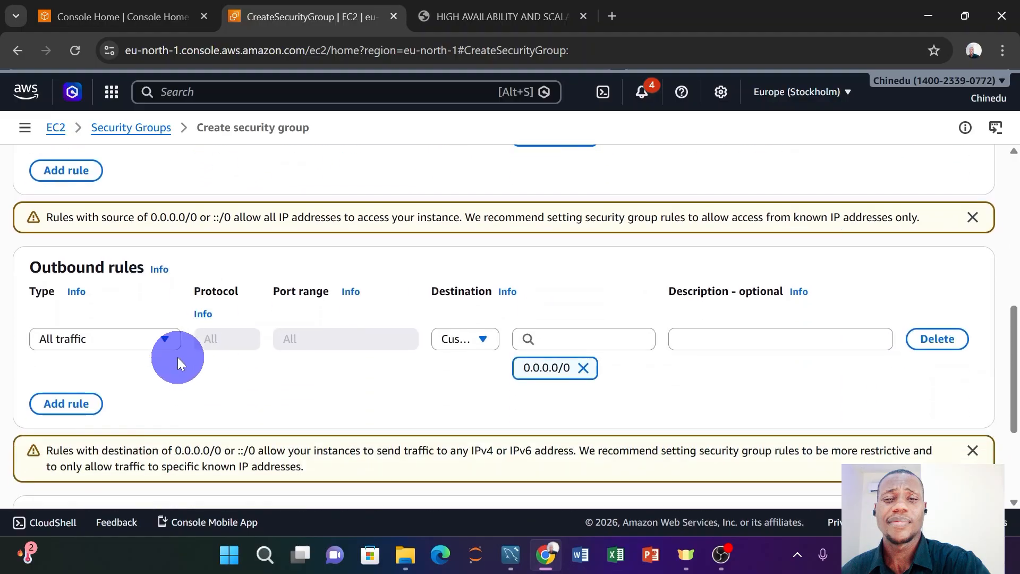
pyautogui.scroll(-3, 557, 327)
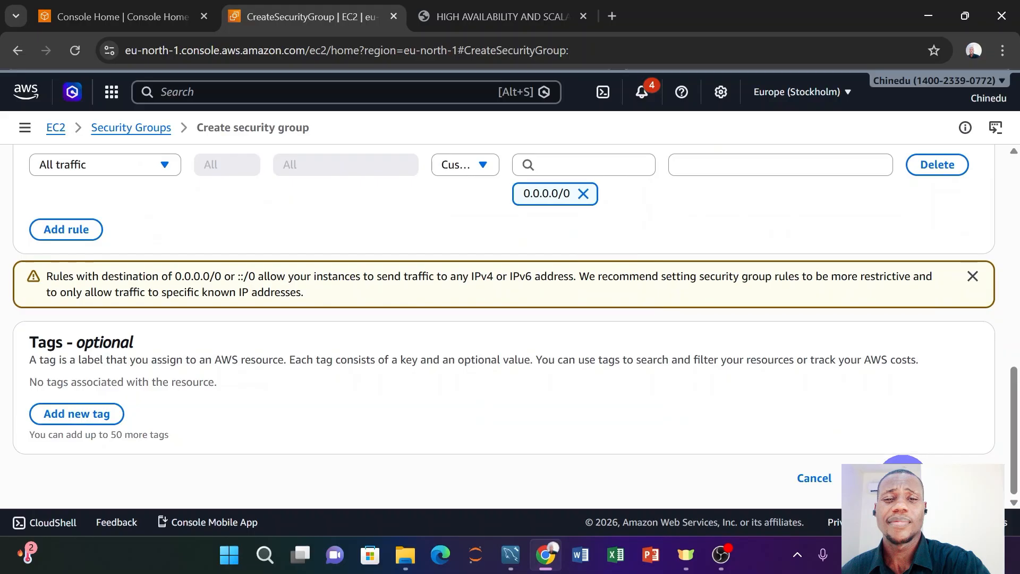
pyautogui.click(903, 478)
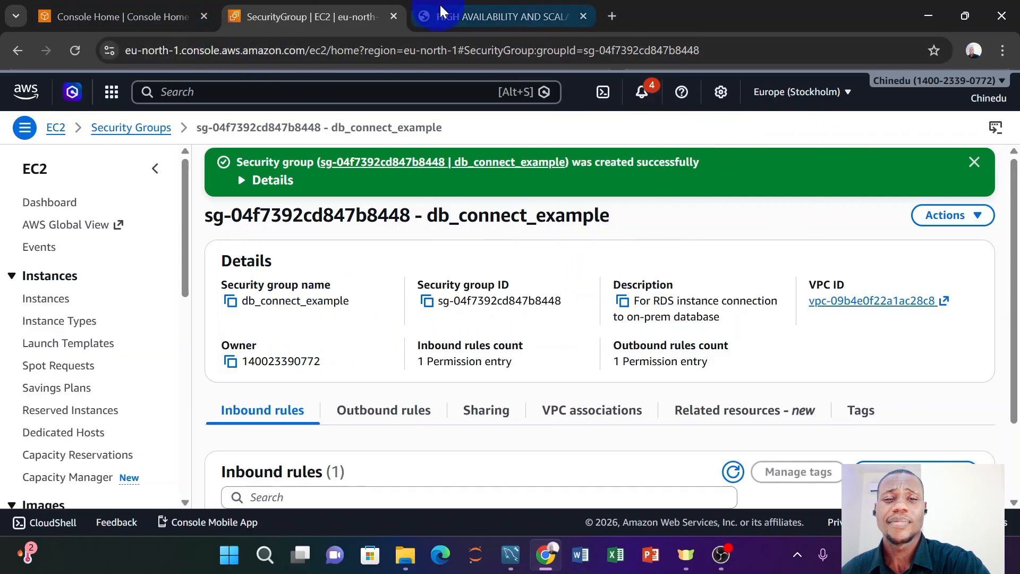
# - Check the next PDF instruction, search the console home for Aurora and open the Aurora and RDS service in a new tab
pyautogui.click(470, 8)
pyautogui.scroll(-2, 507, 308)
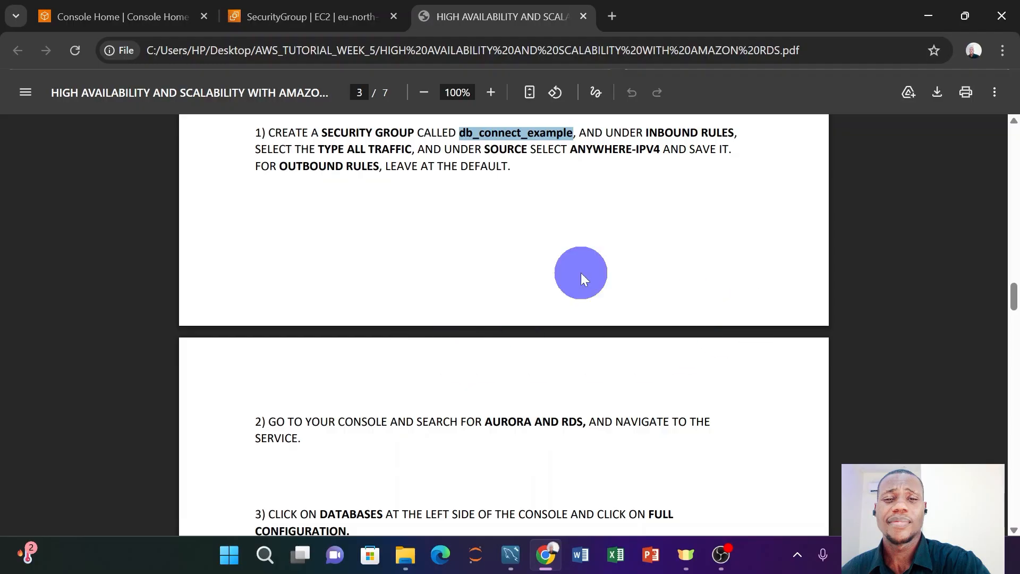
pyautogui.click(147, 21)
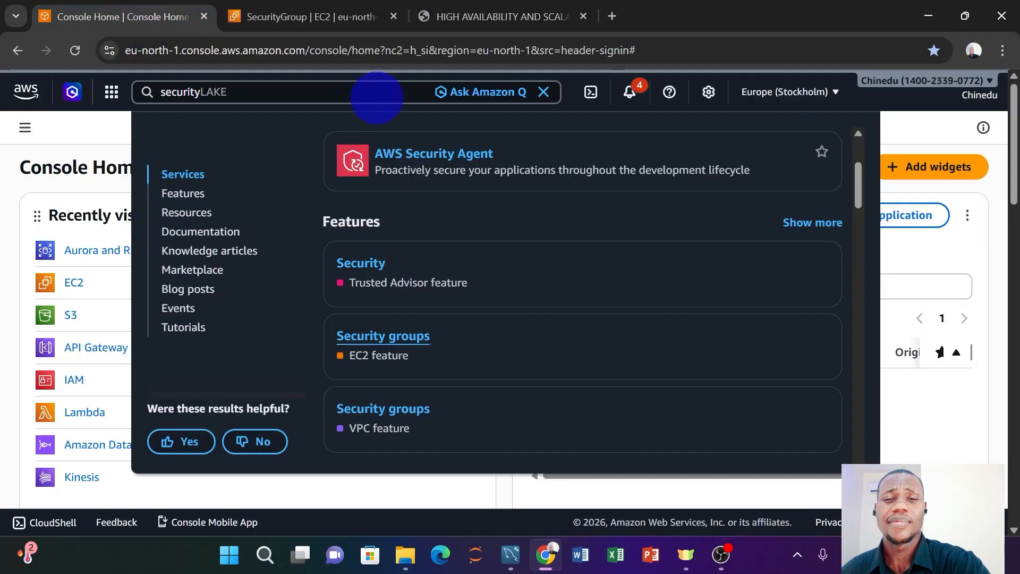
pyautogui.click(543, 91)
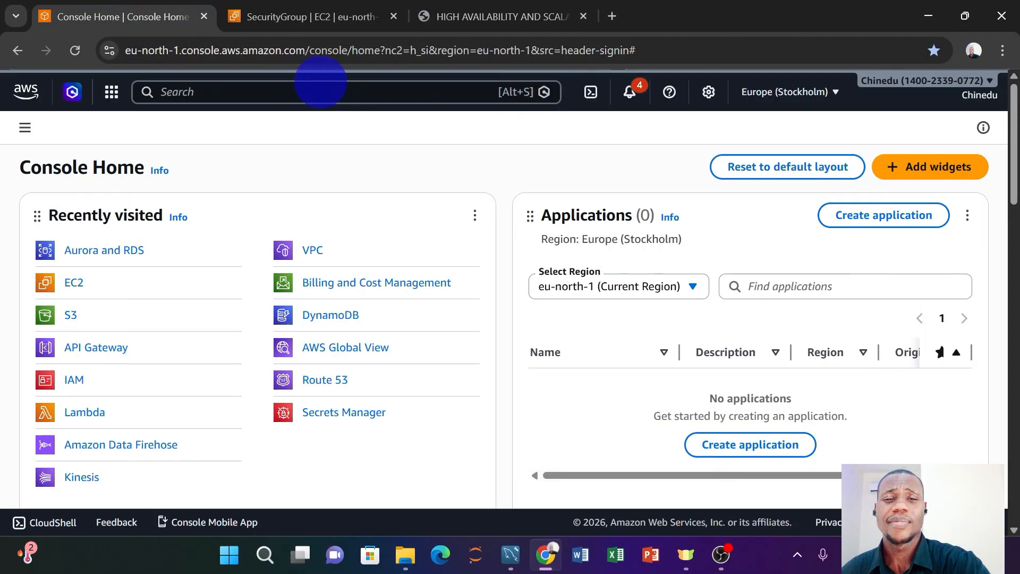
pyautogui.write('auro')
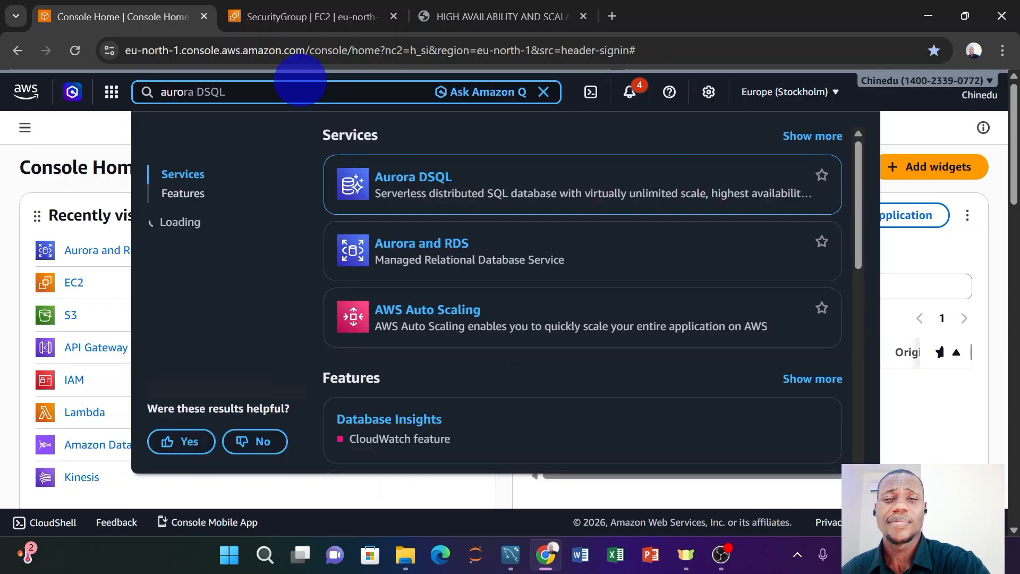
pyautogui.moveTo(395, 245)
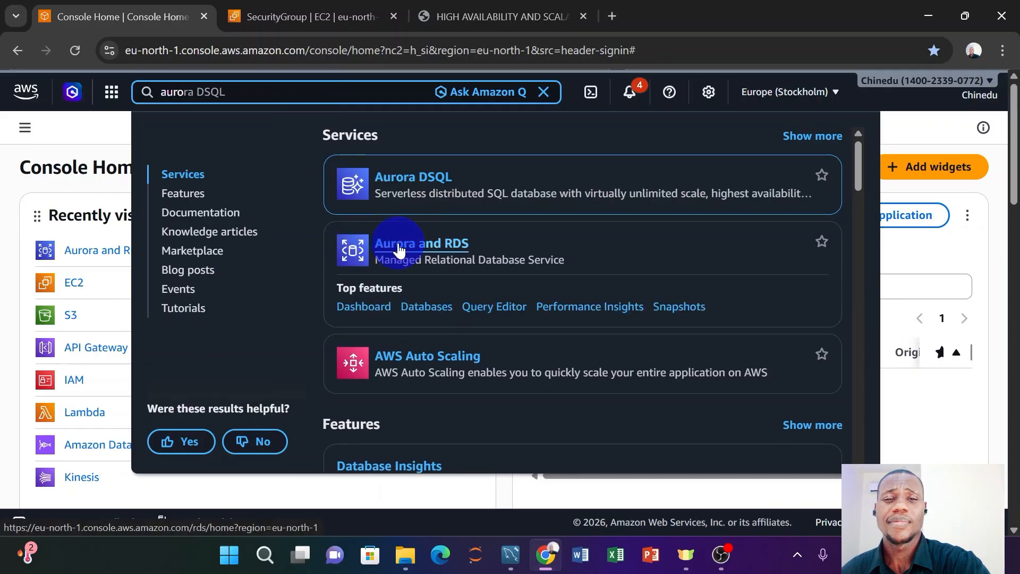
pyautogui.rightClick(399, 246)
pyautogui.click(464, 267)
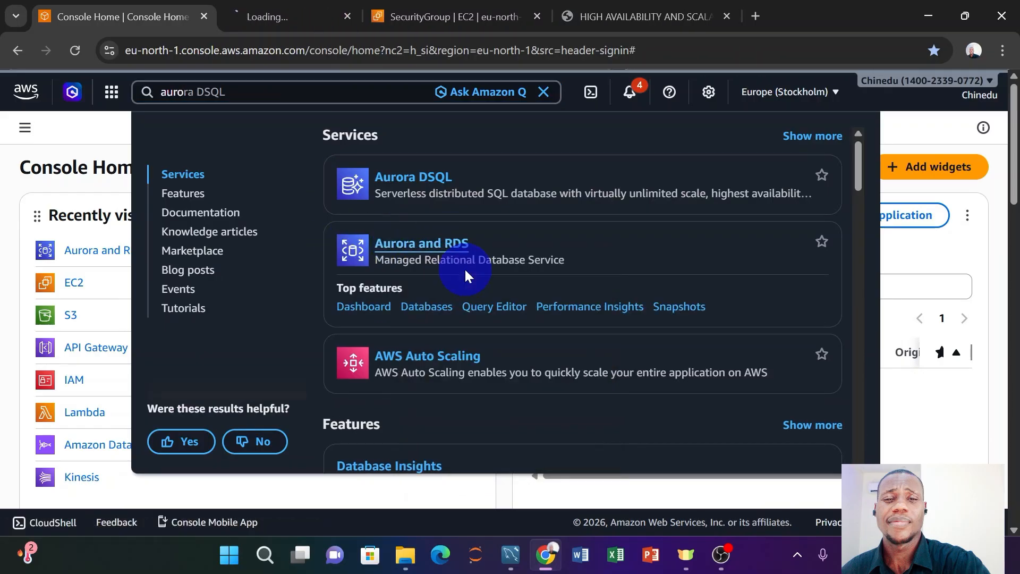
pyautogui.click(543, 91)
pyautogui.click(286, 11)
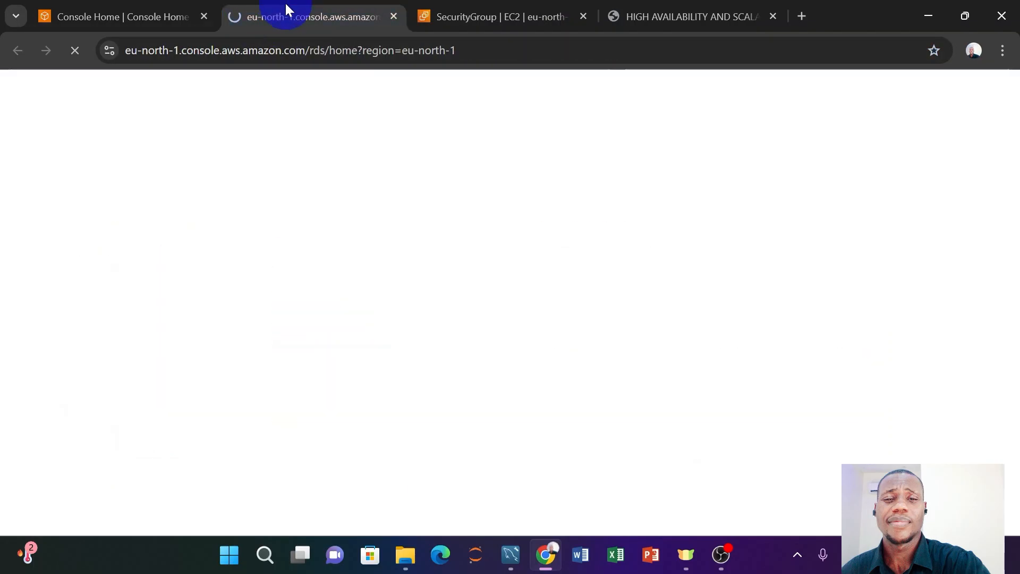
pyautogui.click(541, 97)
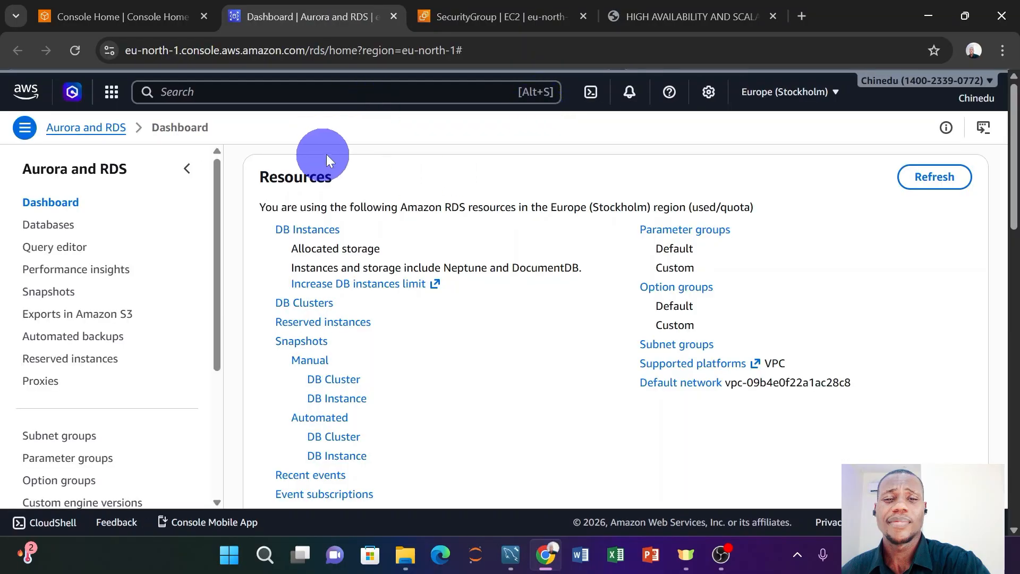
# - Place the PDF instructions beside the RDS tab, read the next step, and start creating a database with Full configuration from Databases
pyautogui.moveTo(631, 17); pyautogui.dragTo(462, 16)
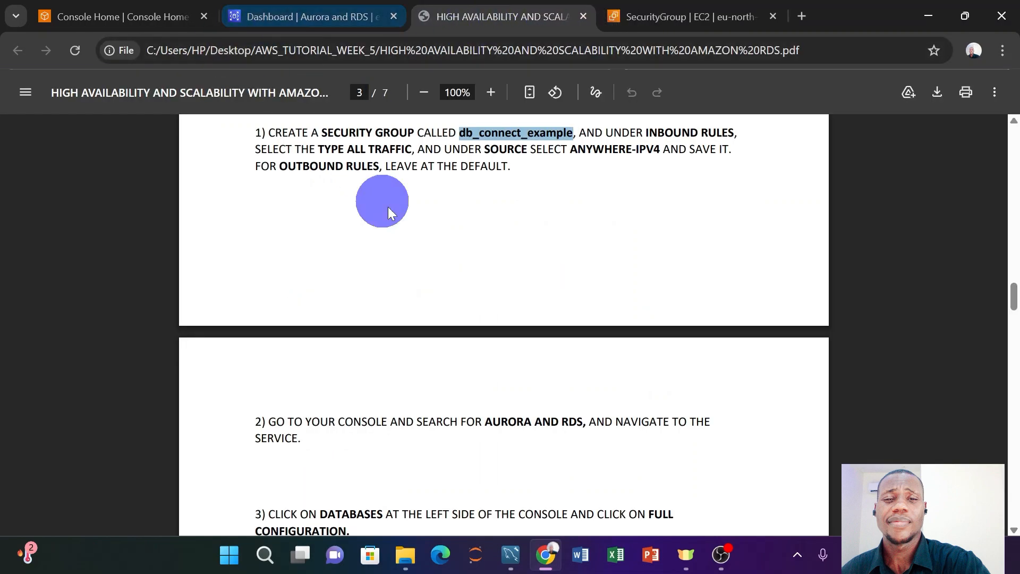
pyautogui.scroll(-3, 479, 302)
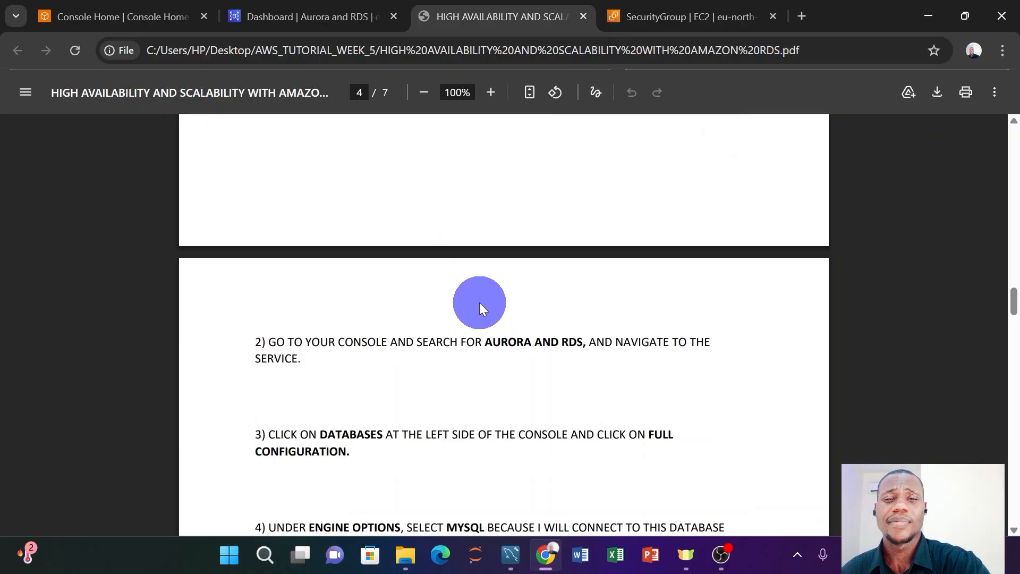
pyautogui.scroll(-1, 479, 301)
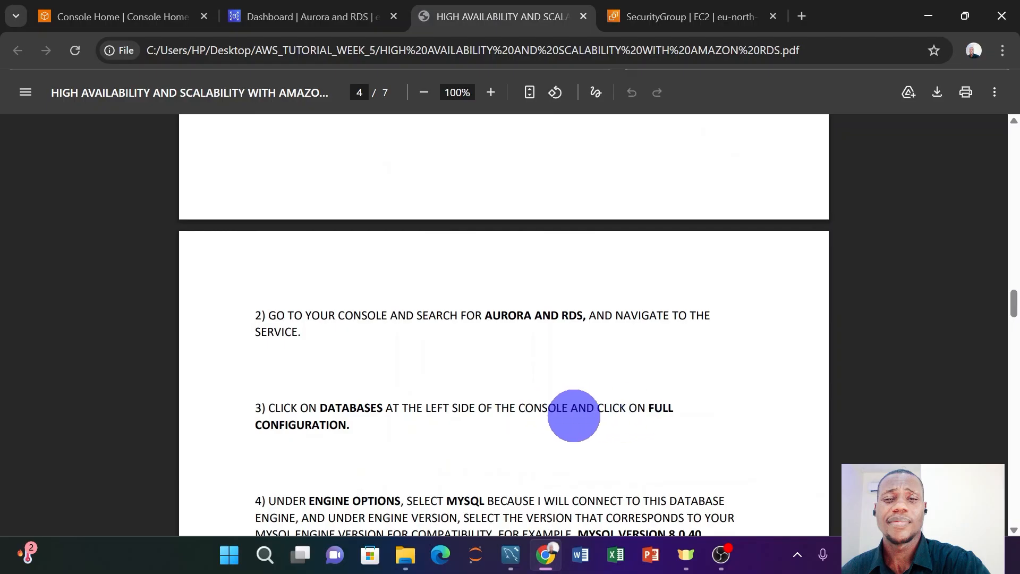
pyautogui.click(282, 16)
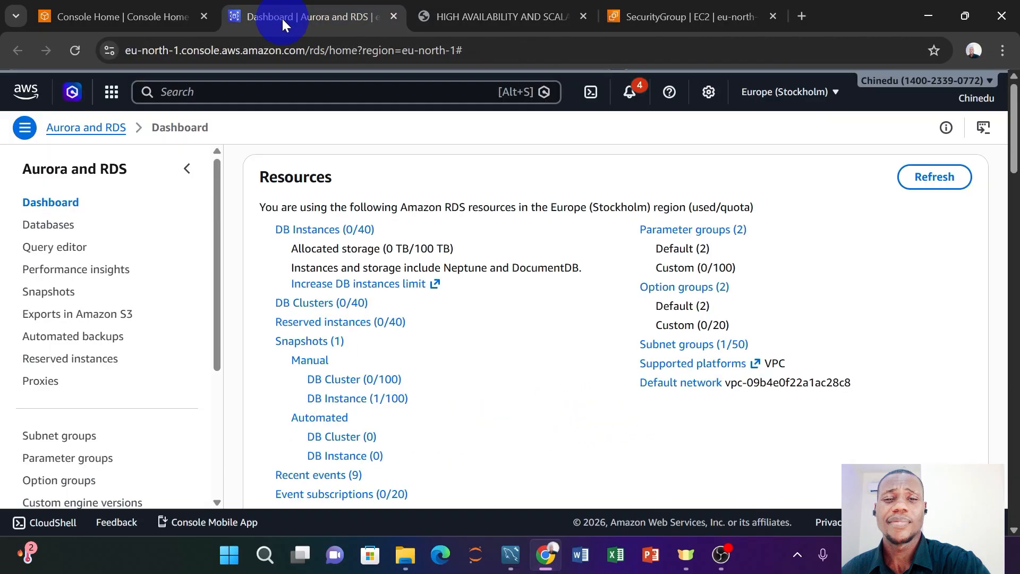
pyautogui.click(66, 229)
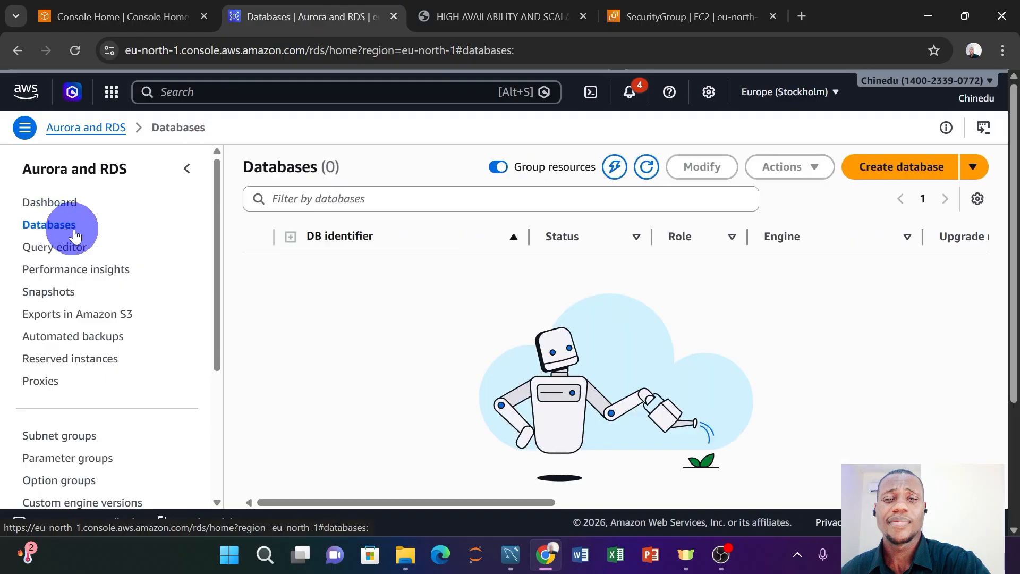
pyautogui.click(880, 165)
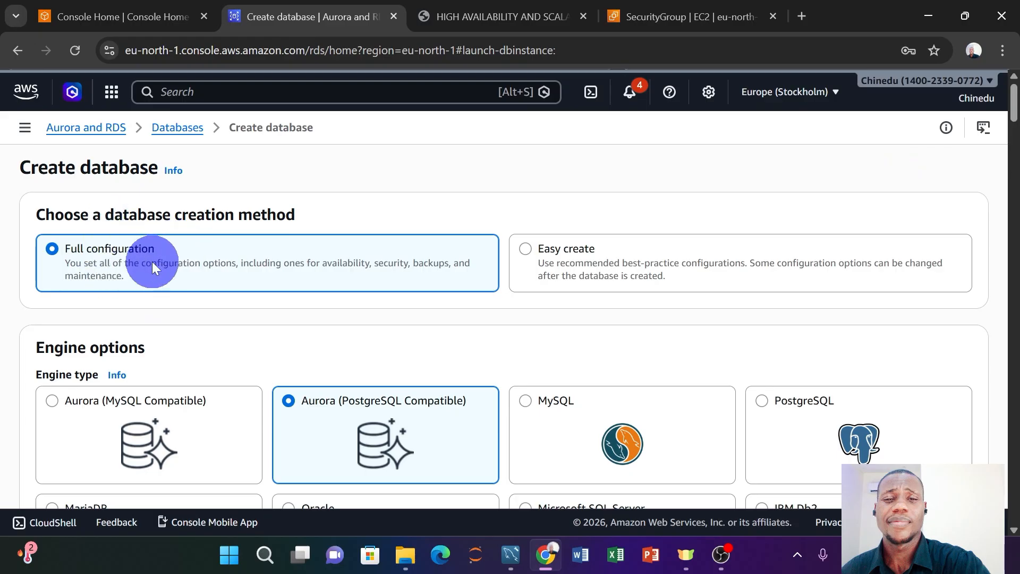
pyautogui.scroll(-1, 151, 261)
# - Check the engine options in the PDF instructions and the local MySQL Workbench, and choose MySQL as the engine type
pyautogui.click(472, 17)
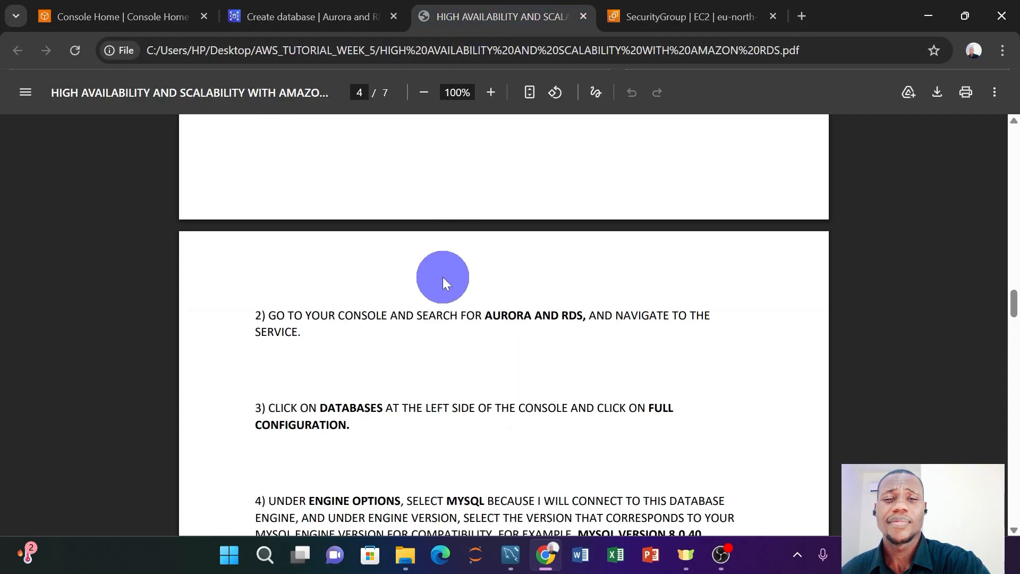
pyautogui.scroll(-1, 444, 277)
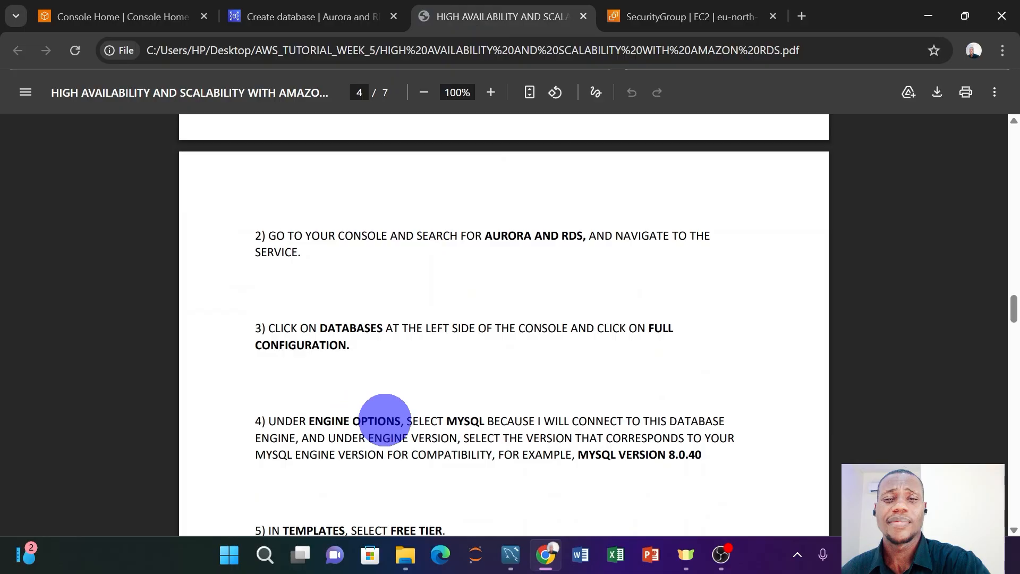
pyautogui.click(490, 93)
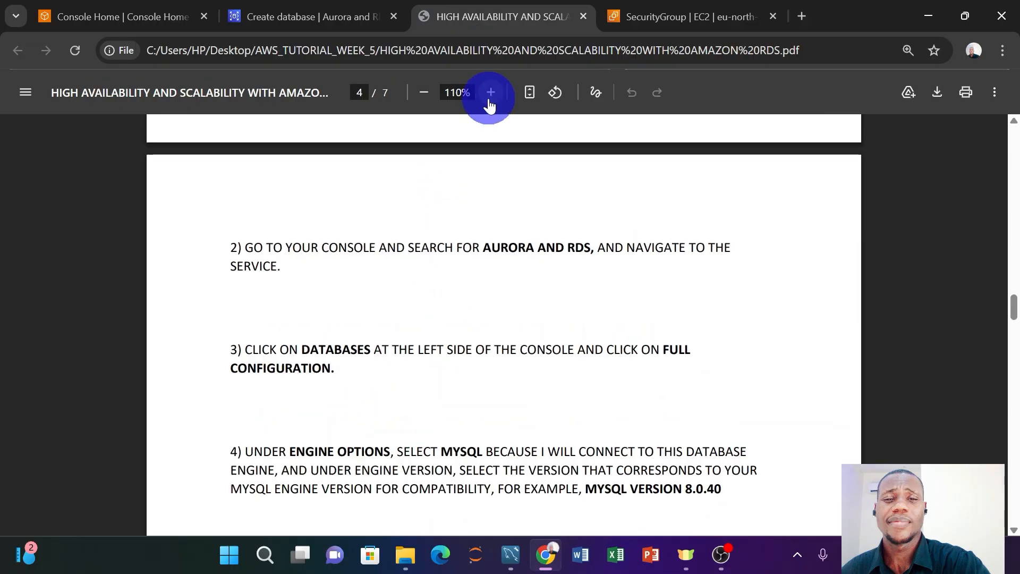
pyautogui.scroll(-1, 515, 294)
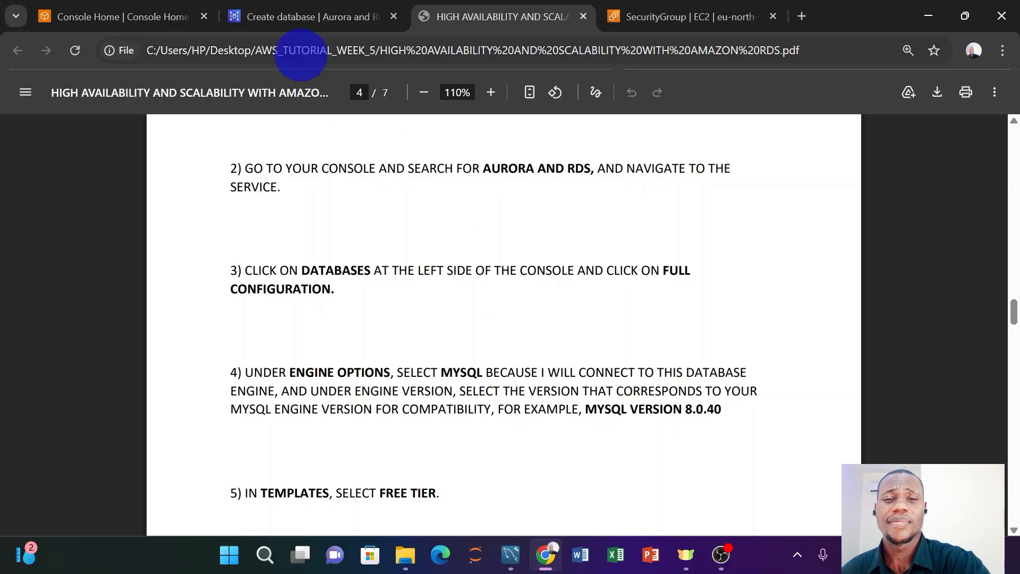
pyautogui.click(281, 23)
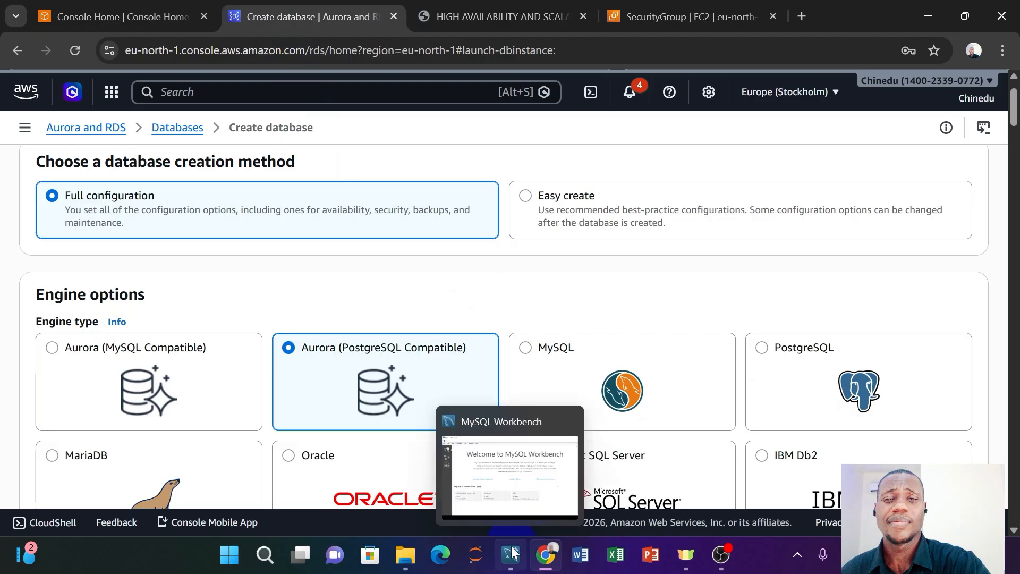
pyautogui.click(513, 499)
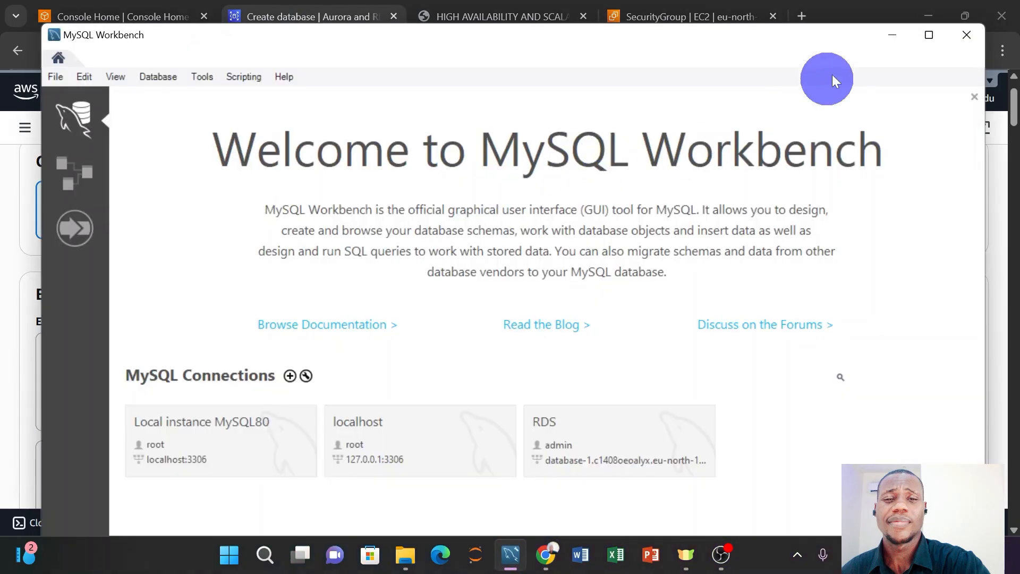
pyautogui.click(883, 35)
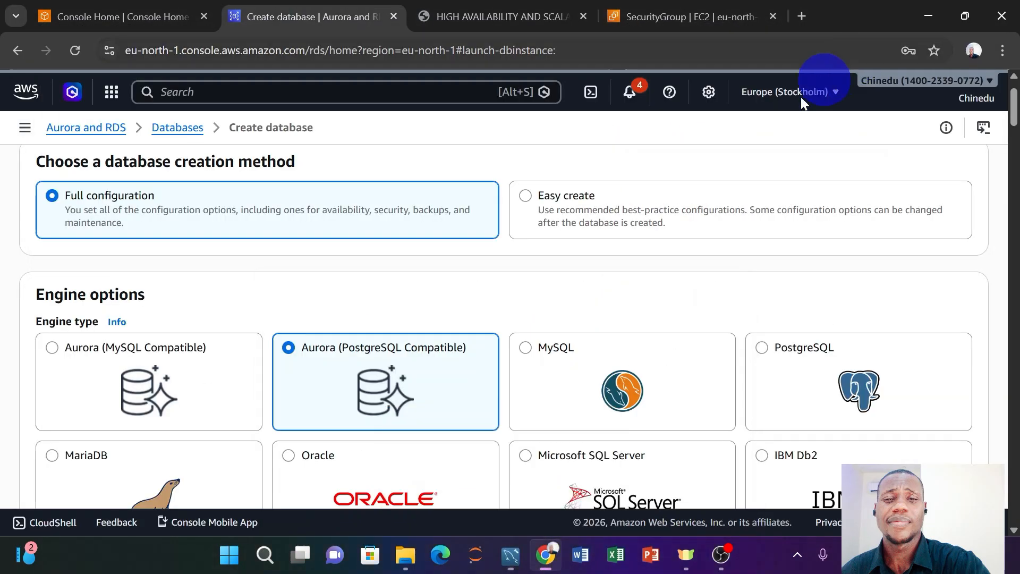
pyautogui.click(526, 350)
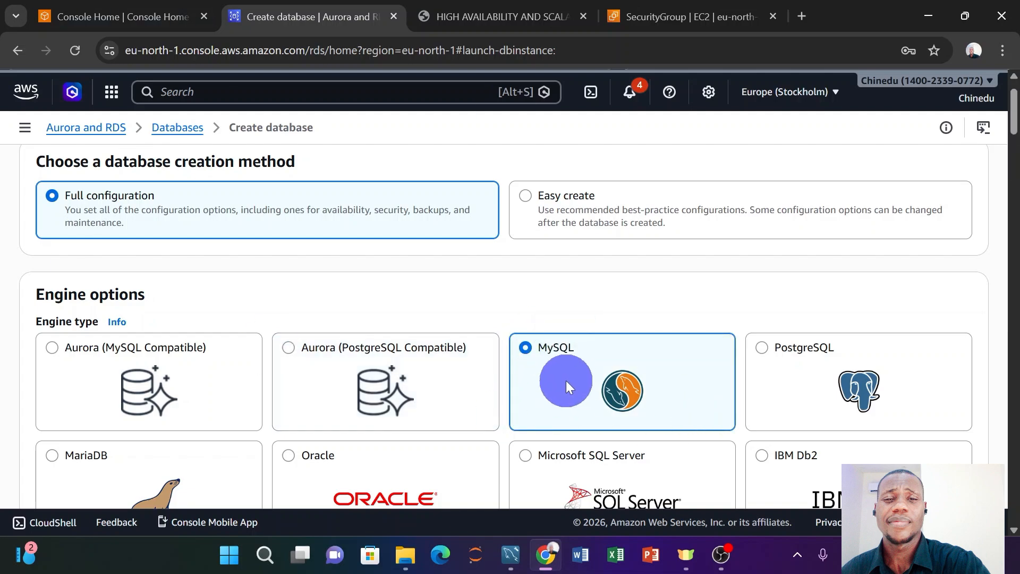
# - Examine the available MySQL engine versions and look at the local MySQL Workbench for the on-premise engine to match
pyautogui.scroll(-3, 544, 361)
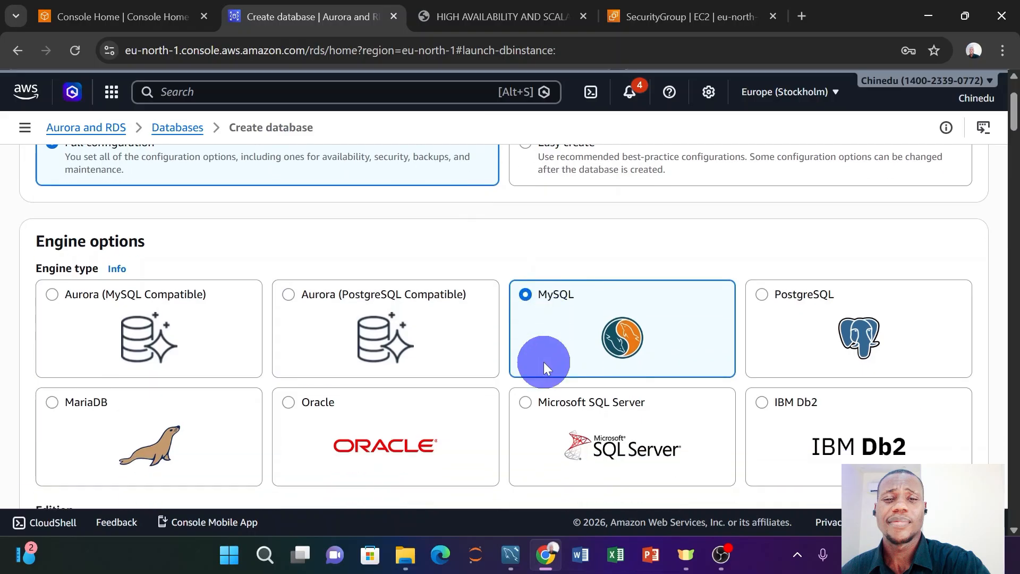
pyautogui.scroll(-5, 543, 362)
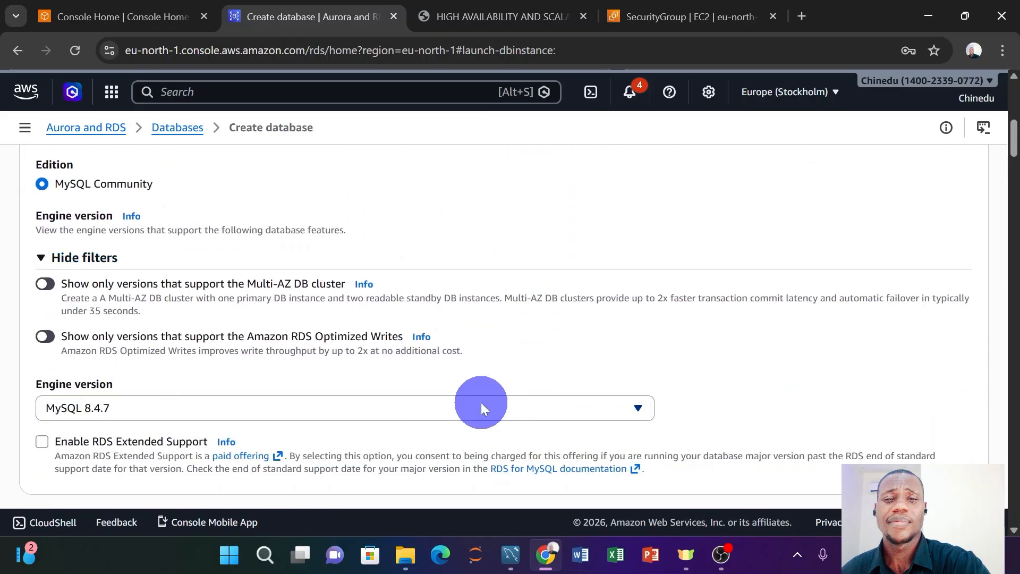
pyautogui.scroll(-1, 480, 403)
pyautogui.click(316, 362)
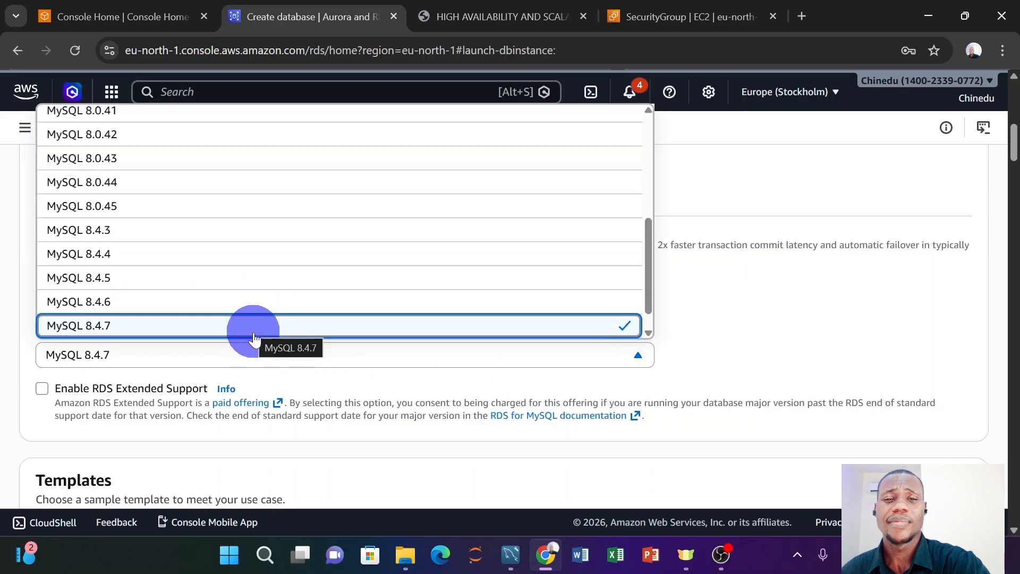
pyautogui.click(741, 361)
pyautogui.moveTo(511, 555)
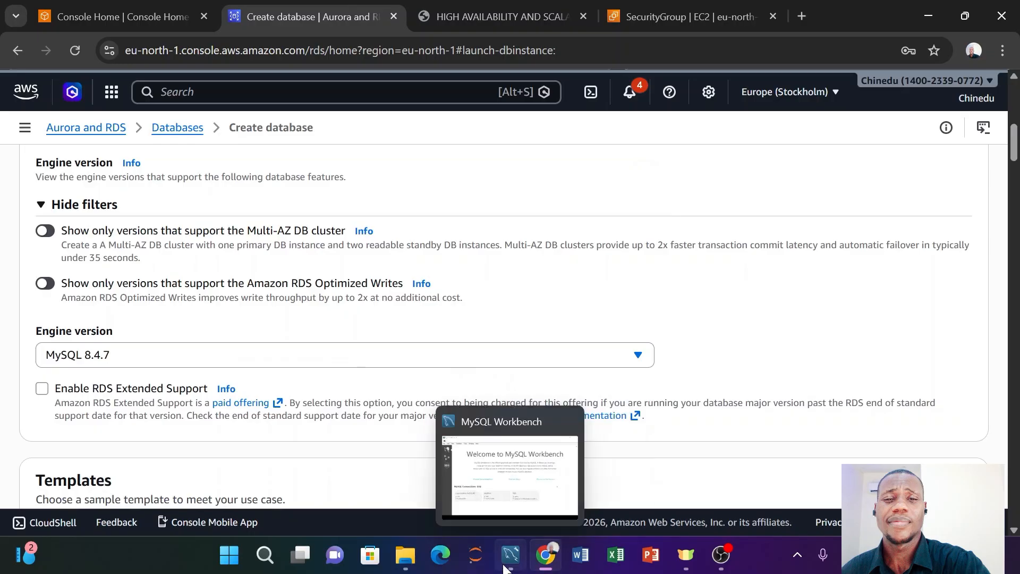
pyautogui.click(518, 484)
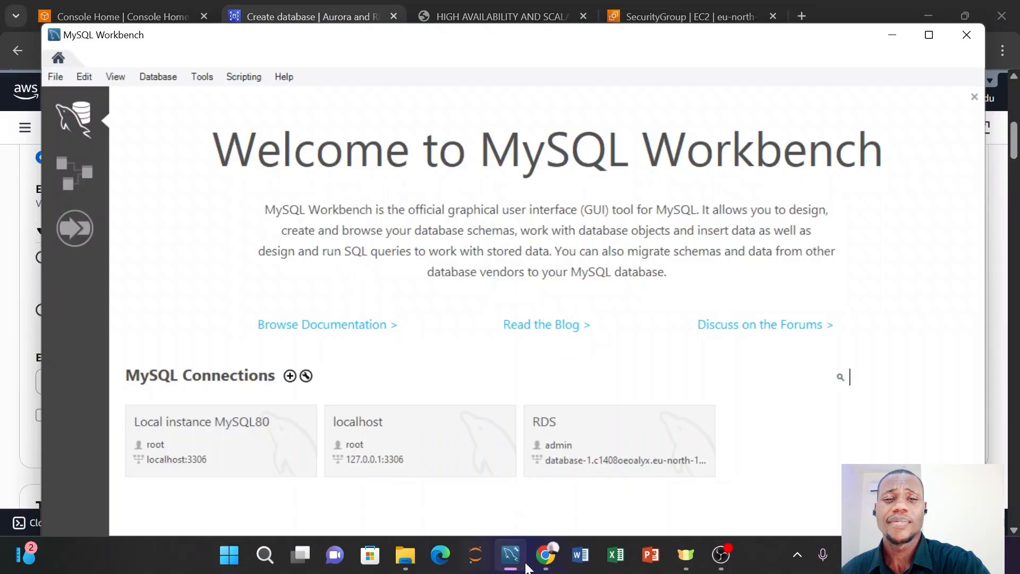
pyautogui.click(545, 554)
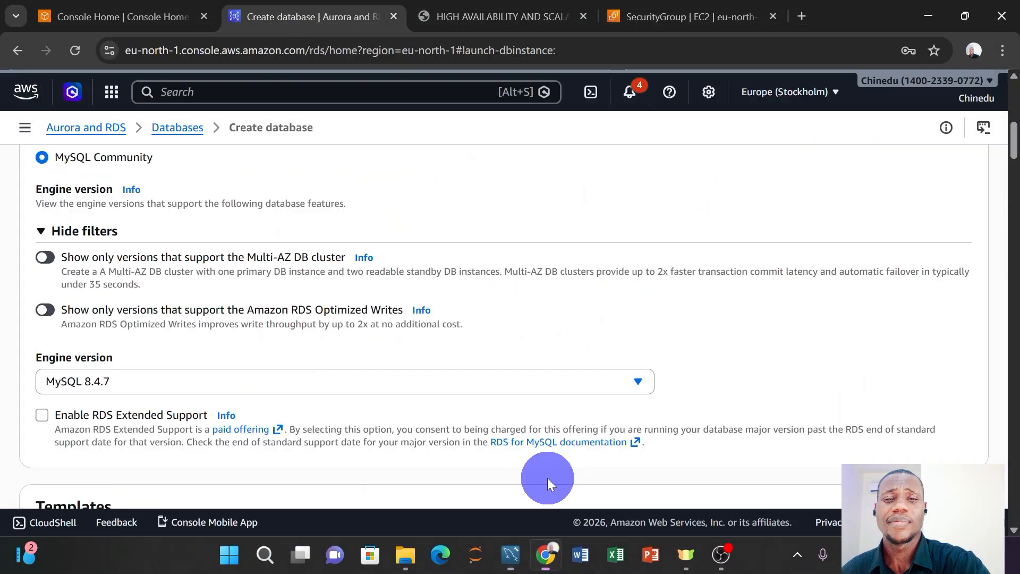
# - Set the engine version to MySQL 8.0.40 and review the other available versions without changing the choice
pyautogui.click(151, 380)
pyautogui.scroll(1, 152, 249)
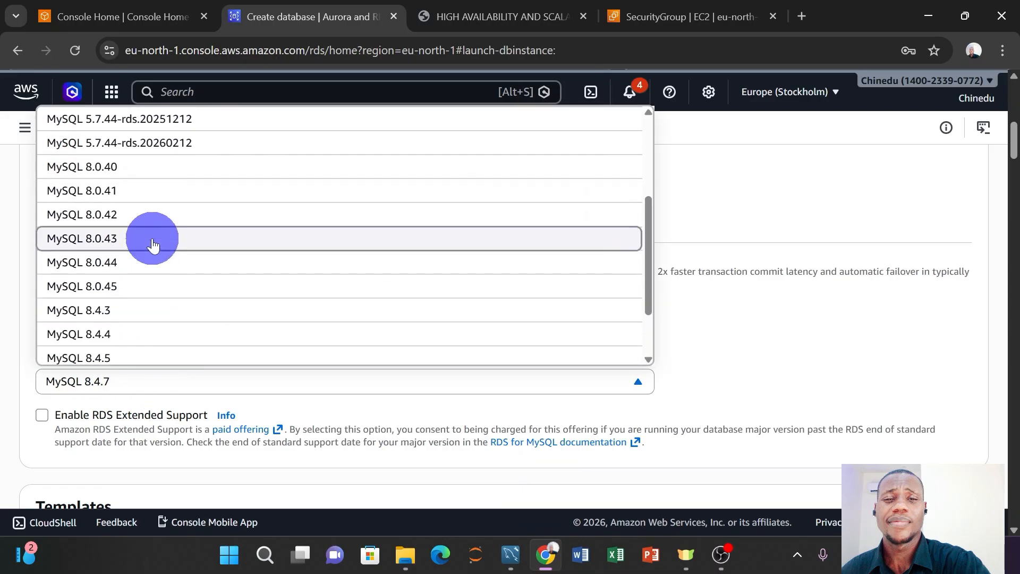
pyautogui.click(148, 172)
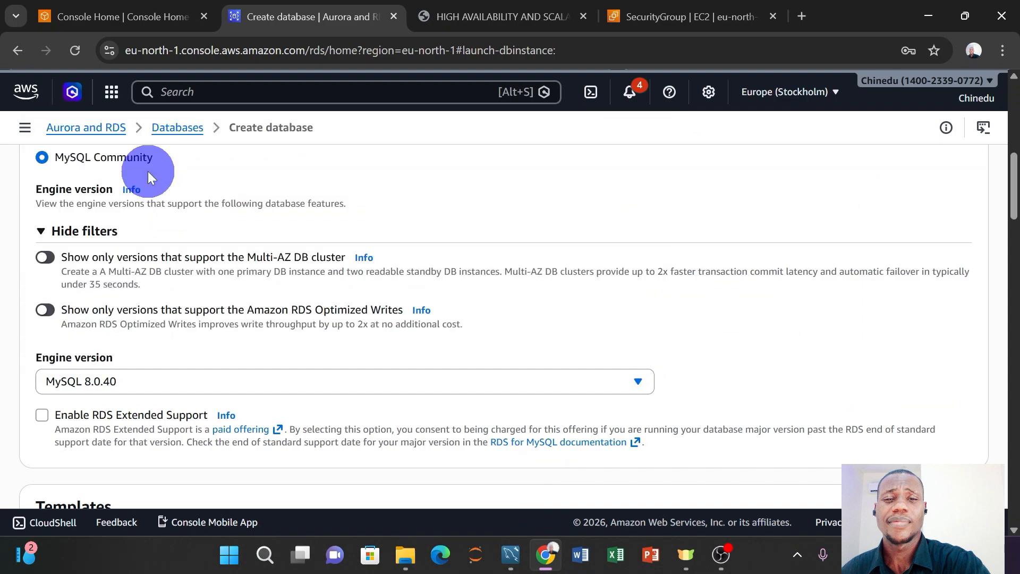
pyautogui.click(158, 379)
pyautogui.scroll(-5, 179, 322)
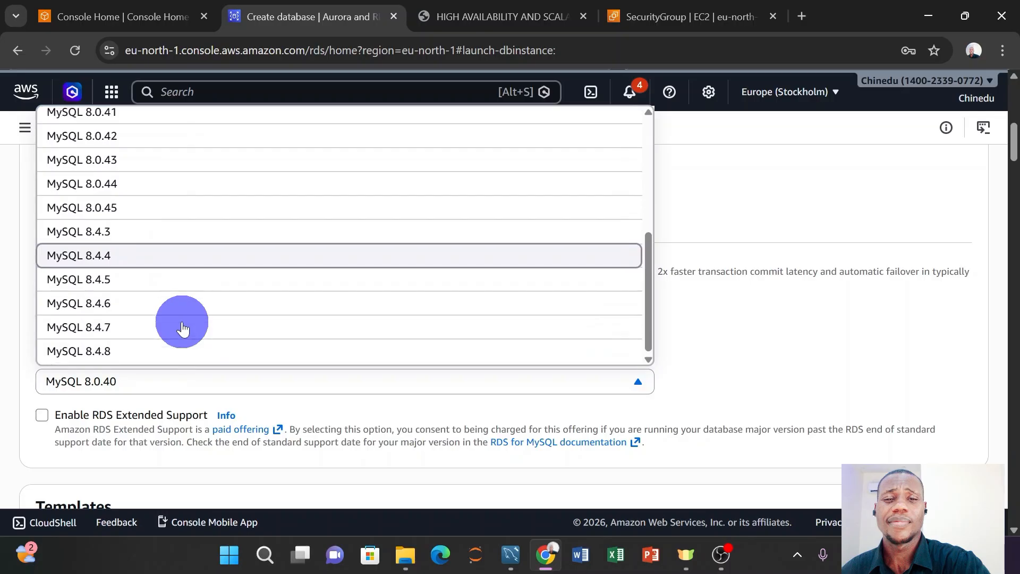
pyautogui.click(701, 387)
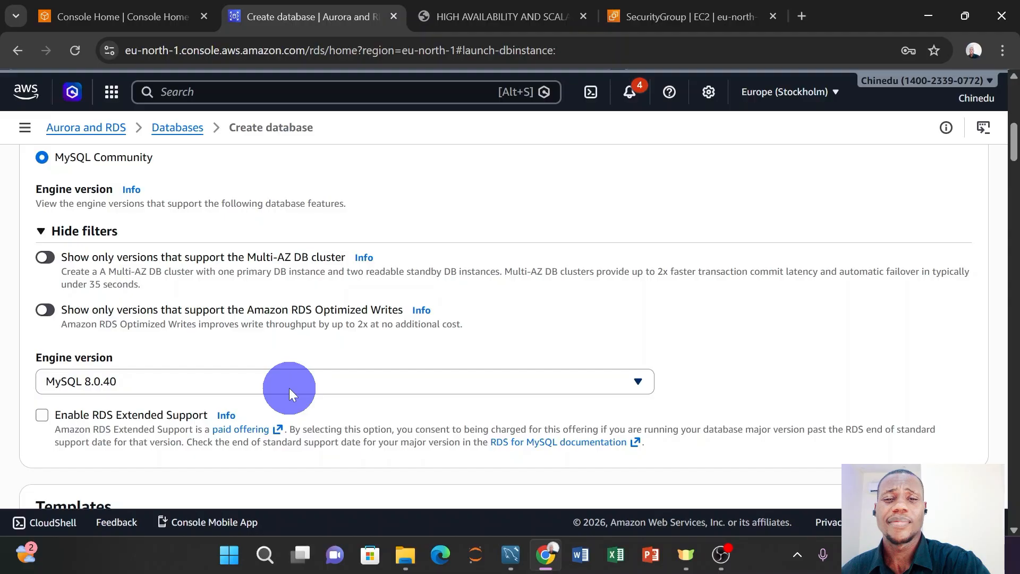
# - Check the templates instruction in the PDF guide and choose the Free tier template for the database
pyautogui.scroll(-2, 311, 365)
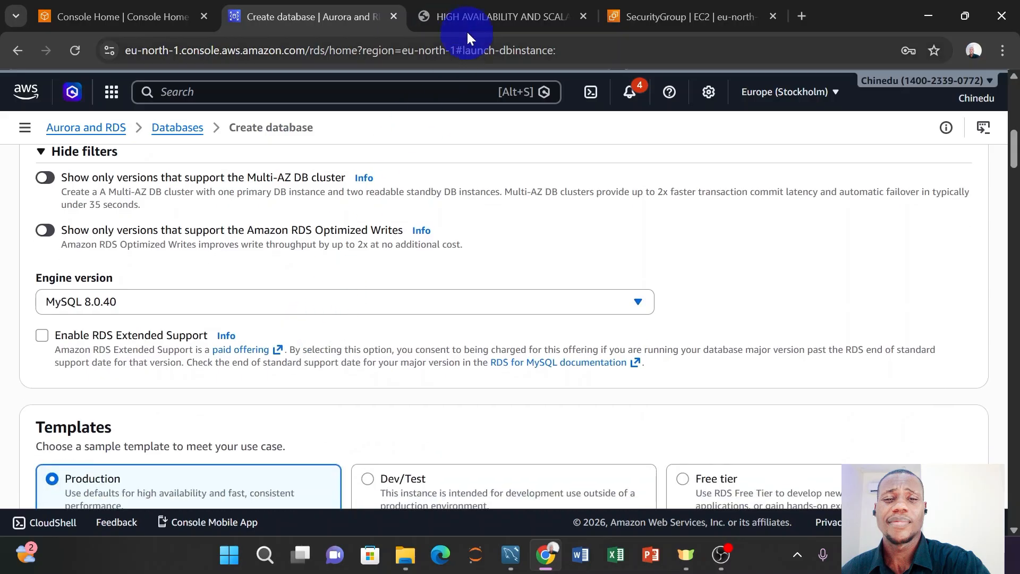
pyautogui.click(485, 16)
pyautogui.scroll(-2, 467, 311)
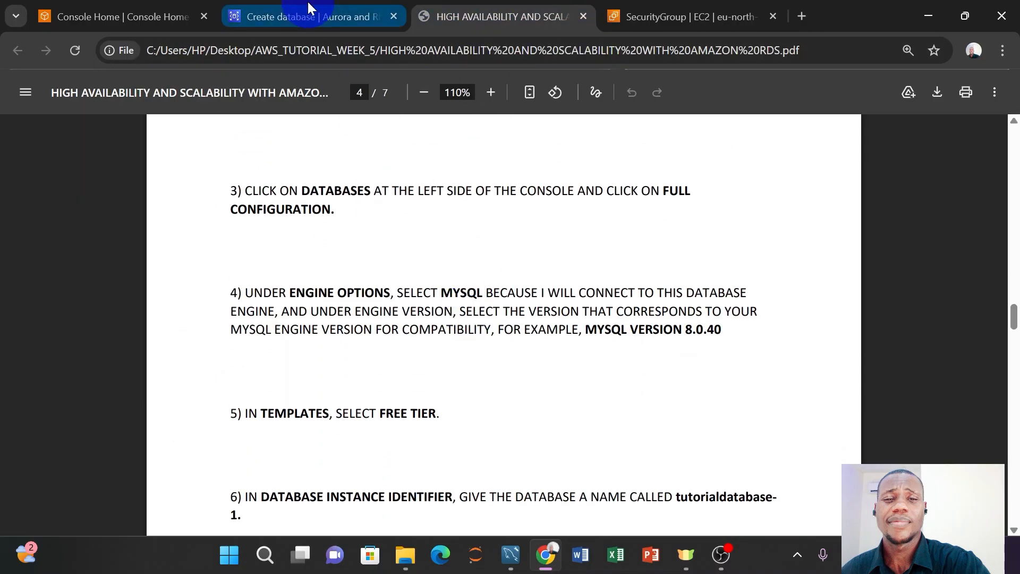
pyautogui.click(310, 20)
pyautogui.scroll(-3, 307, 265)
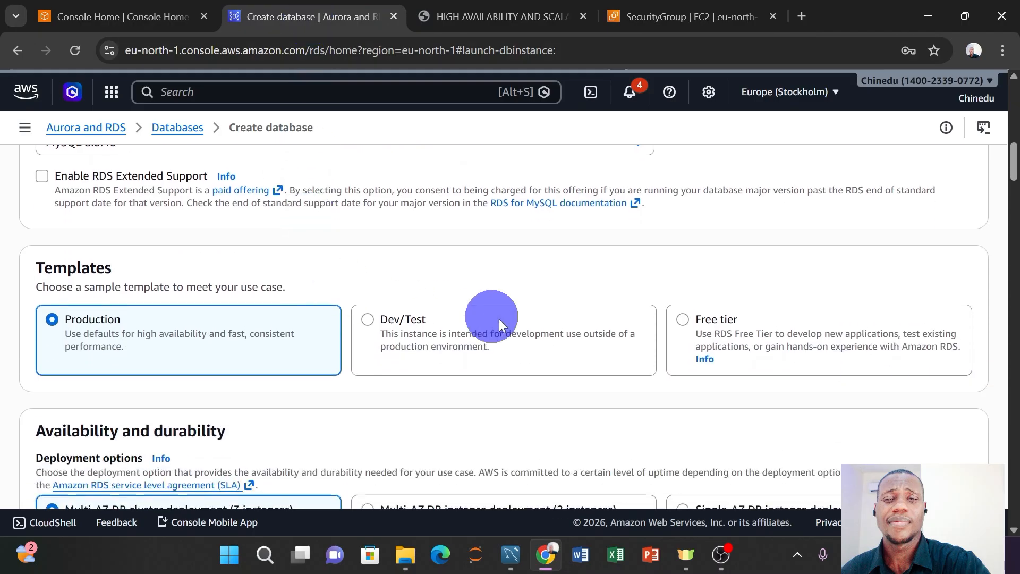
pyautogui.click(683, 321)
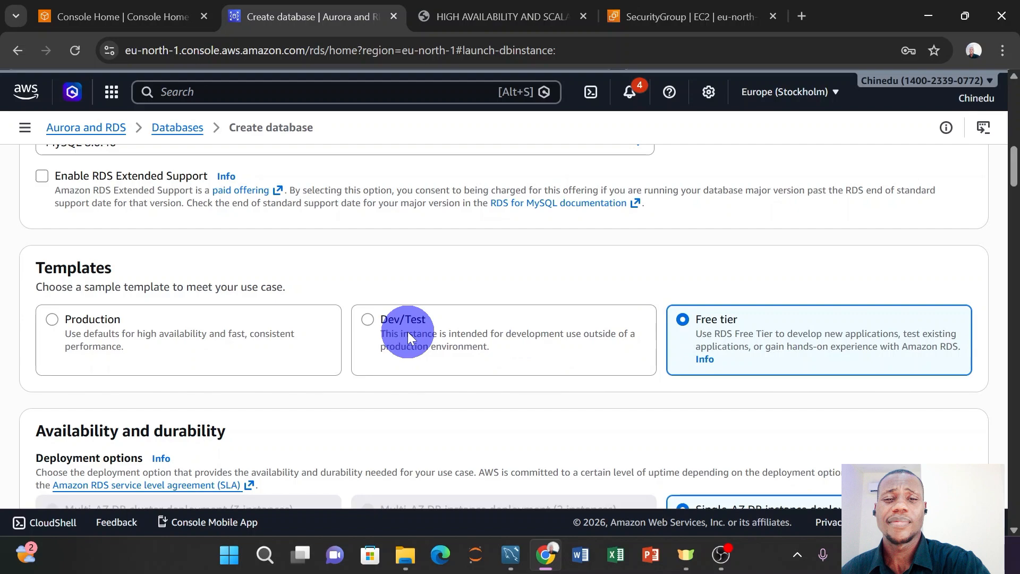
# - Compare the deployment options under the Dev/Test and Production templates, and return to the Free tier template
pyautogui.click(369, 318)
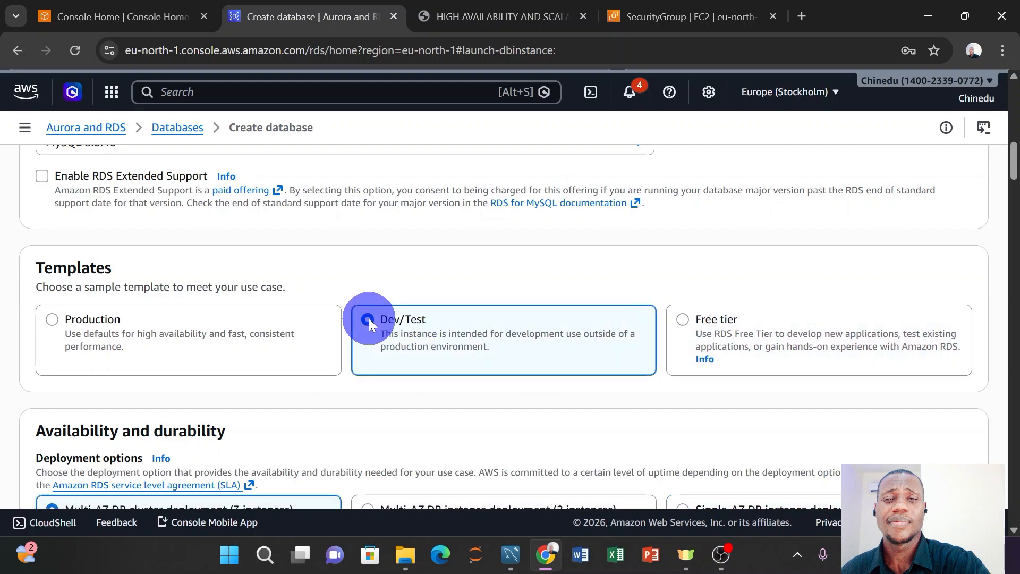
pyautogui.scroll(-2, 406, 307)
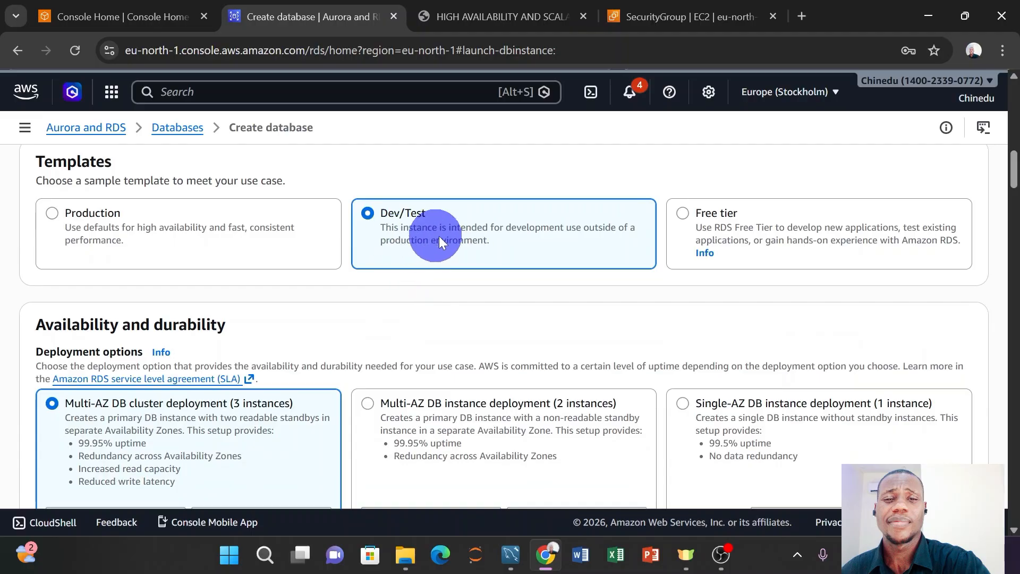
pyautogui.click(49, 213)
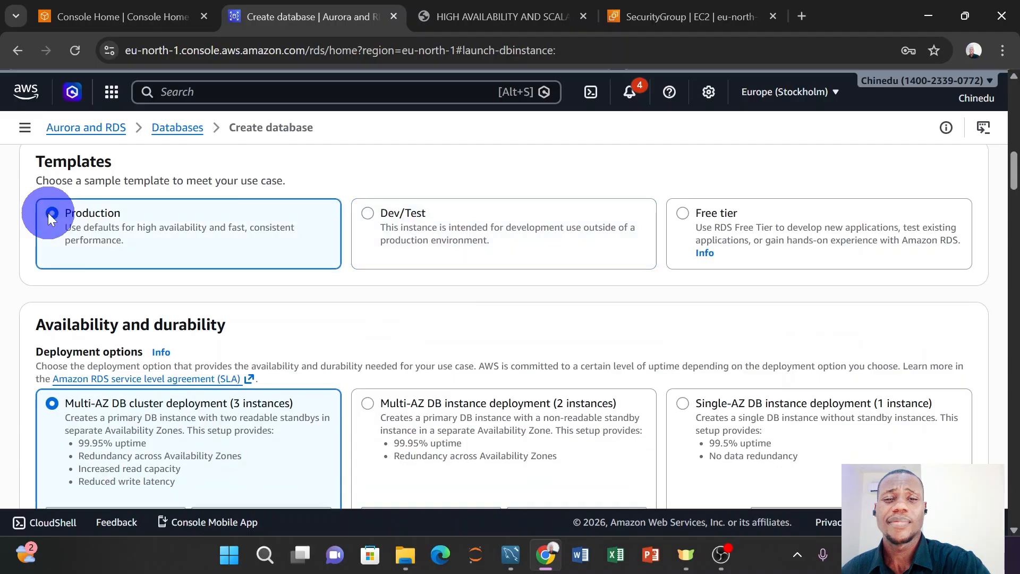
pyautogui.scroll(-1, 80, 221)
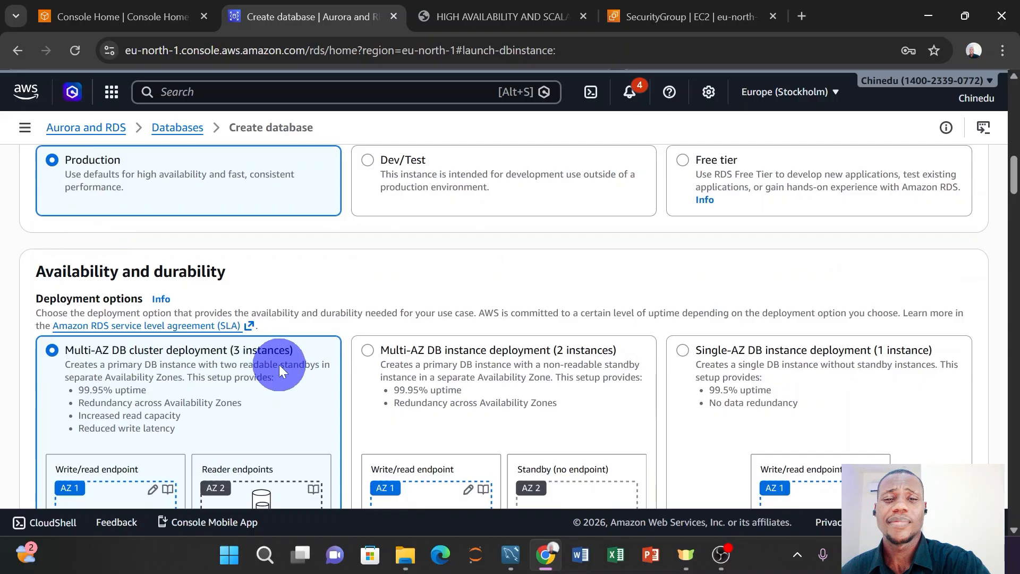
pyautogui.scroll(-1, 413, 368)
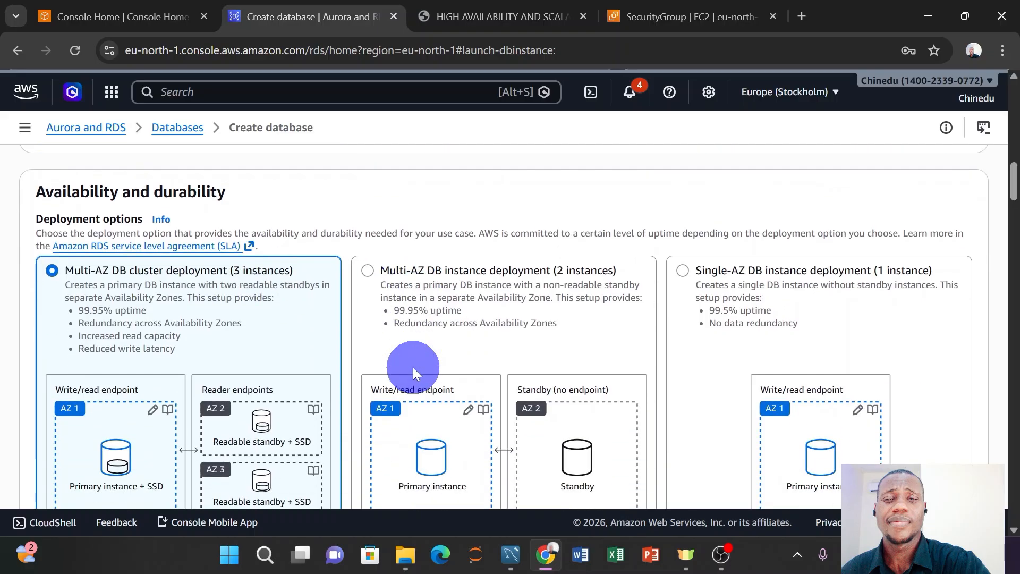
pyautogui.scroll(1, 308, 342)
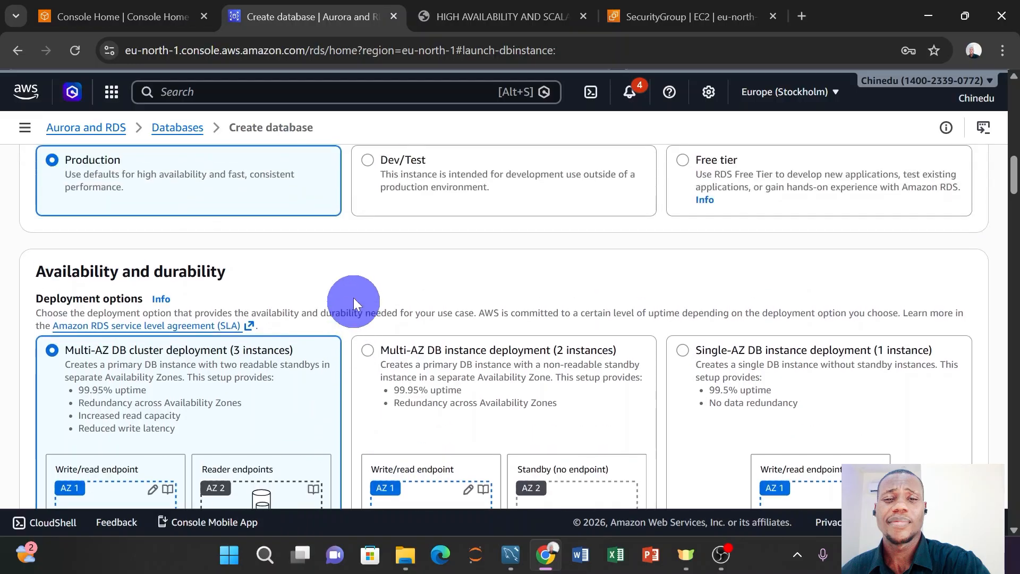
pyautogui.click(366, 162)
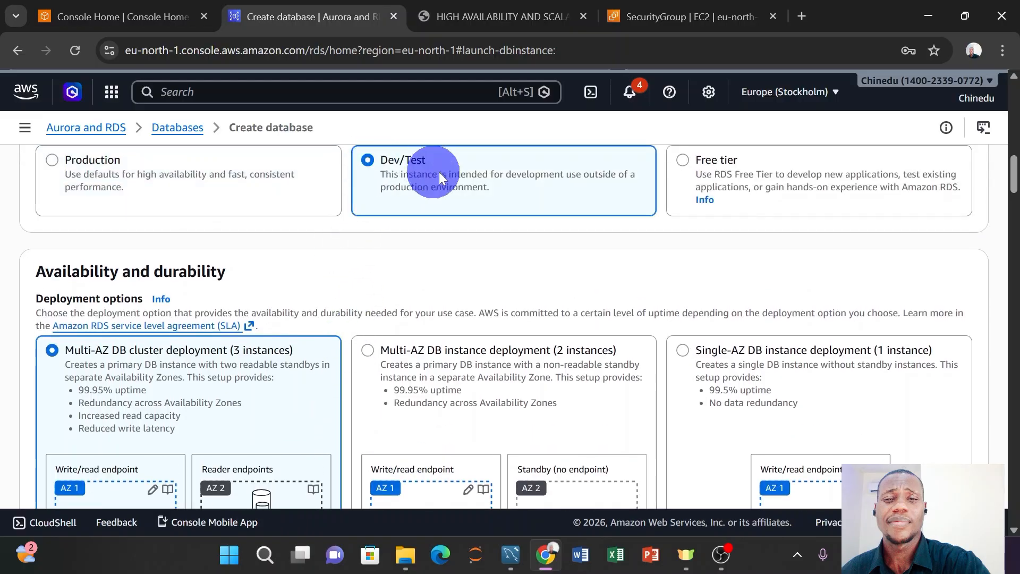
pyautogui.click(680, 160)
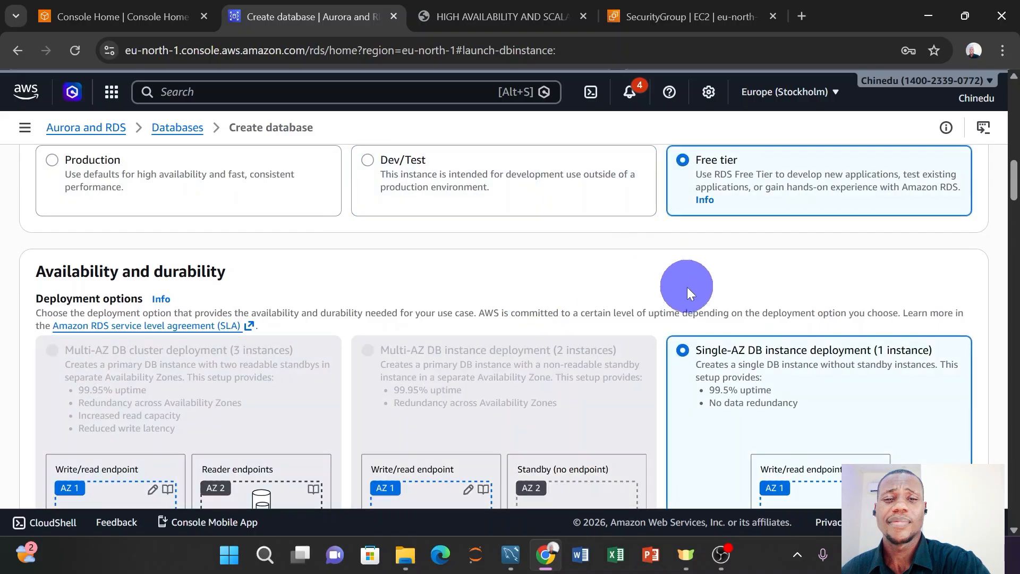
pyautogui.scroll(-1, 686, 286)
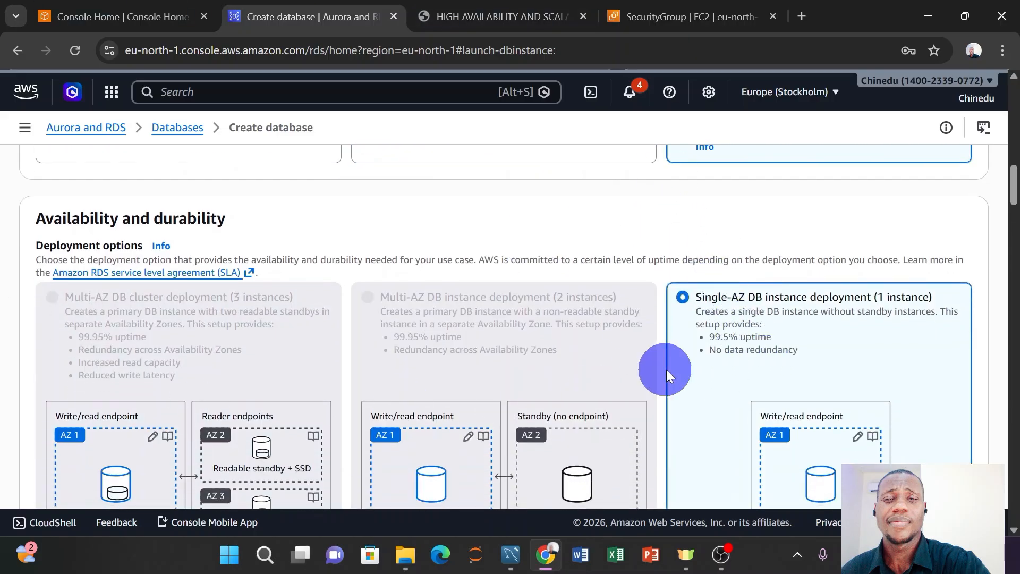
pyautogui.scroll(2, 667, 368)
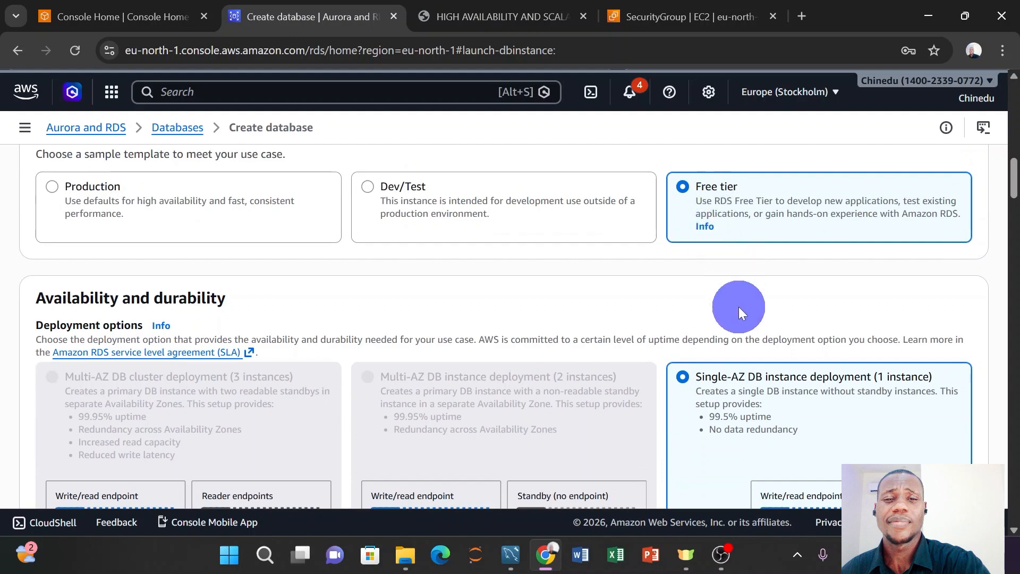
pyautogui.scroll(-2, 739, 306)
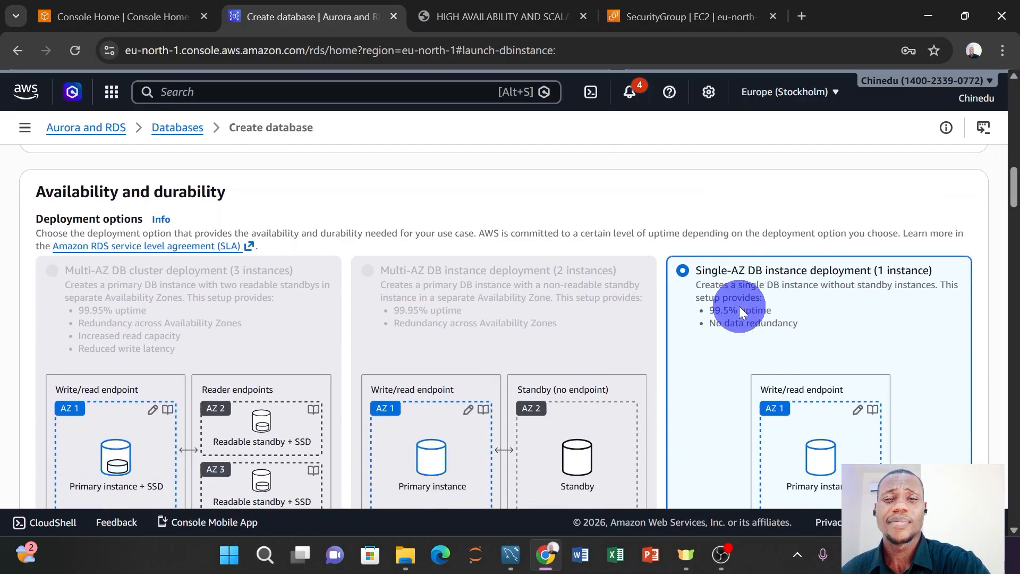
# - Find the database instance identifier instruction in the PDF guide and copy the suggested database name
pyautogui.scroll(-3, 739, 306)
pyautogui.scroll(-2, 741, 309)
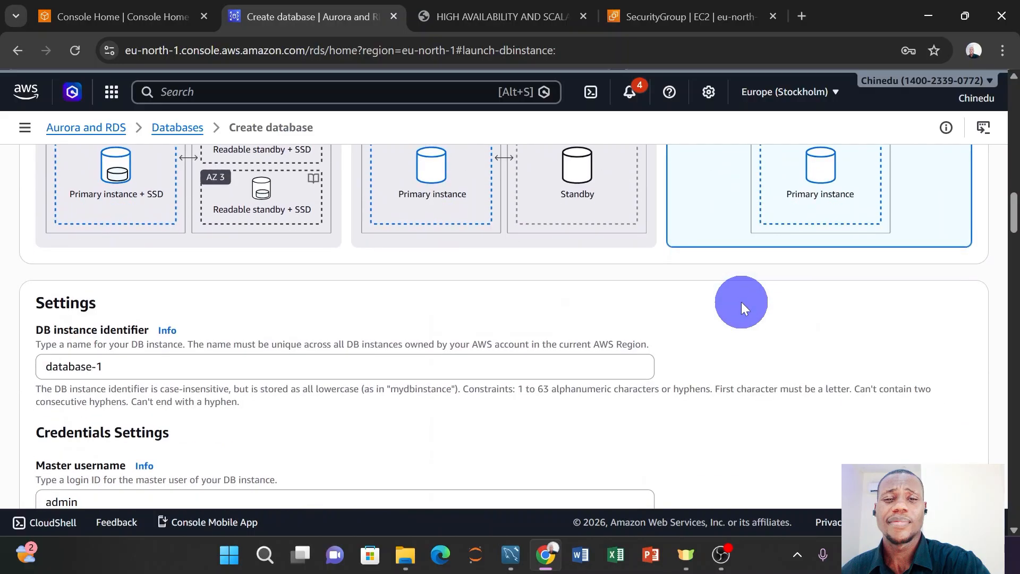
pyautogui.click(485, 16)
pyautogui.scroll(-2, 459, 251)
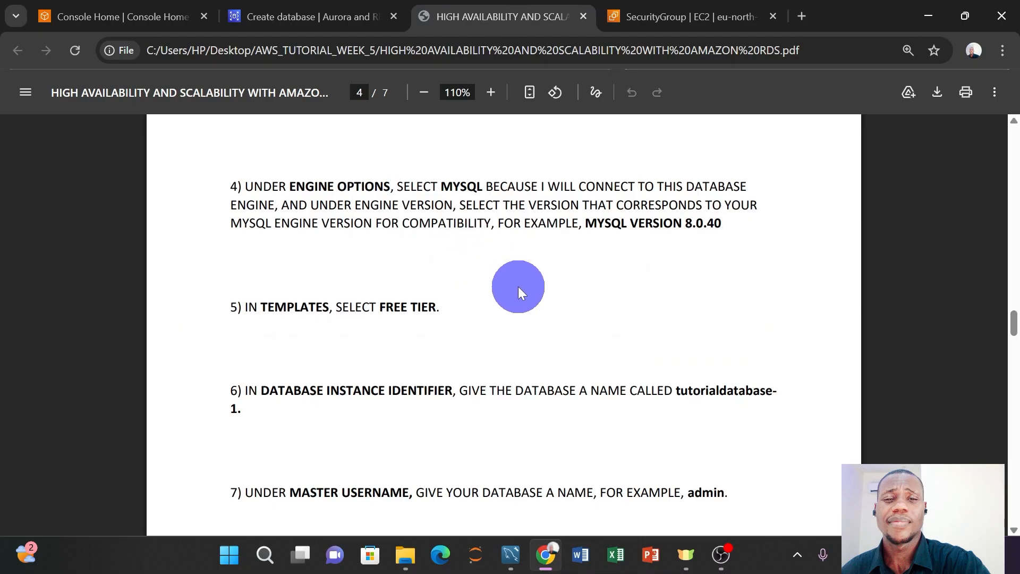
pyautogui.moveTo(674, 390); pyautogui.dragTo(232, 410)
pyautogui.hotkey('ctrl', 'c')
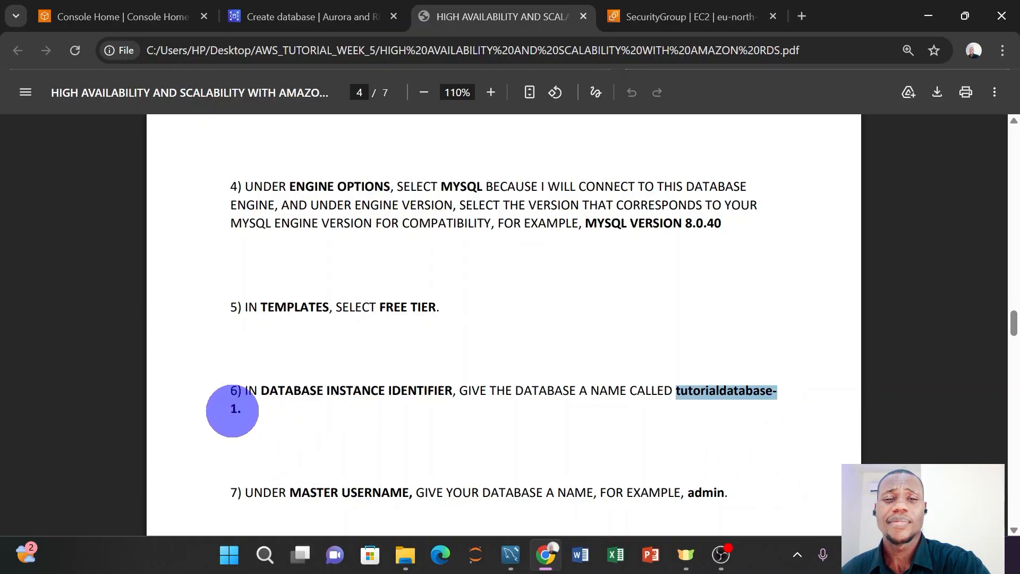
# - Replace the default DB instance identifier with tutorialdatabase-1
pyautogui.click(277, 16)
pyautogui.click(257, 372)
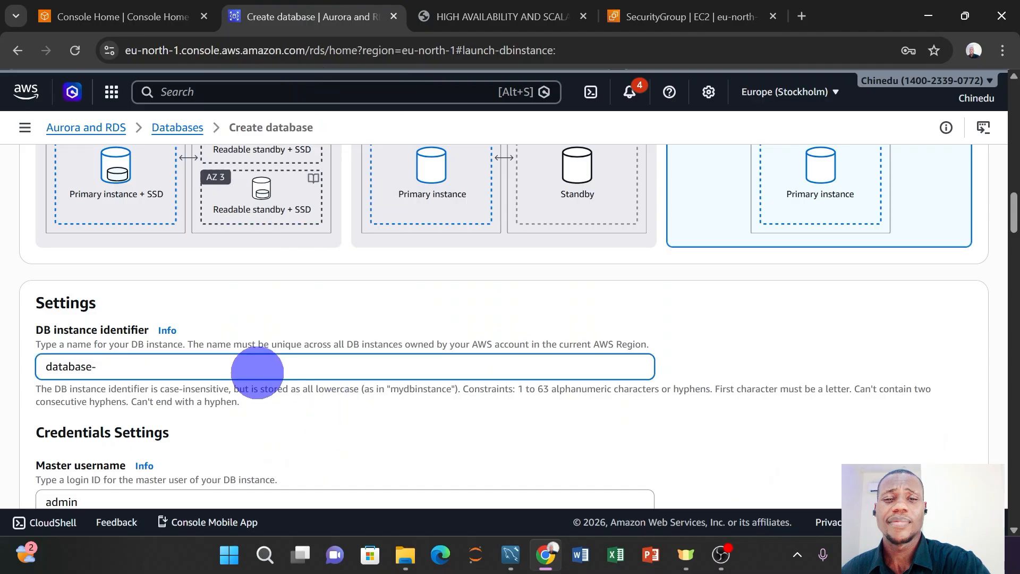
pyautogui.press('BackSpace')
pyautogui.press('BackSpace')
pyautogui.press('BackSpace')
pyautogui.press('BackSpace')
pyautogui.press('BackSpace')
pyautogui.press('BackSpace')
pyautogui.press('BackSpace')
pyautogui.press('BackSpace')
pyautogui.press('BackSpace')
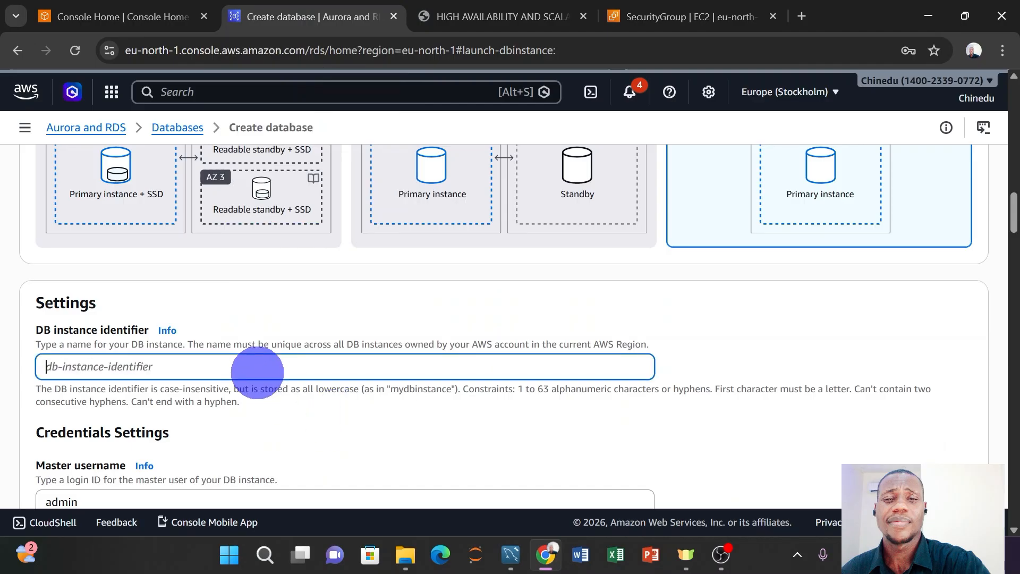
pyautogui.hotkey('ctrl', 'v')
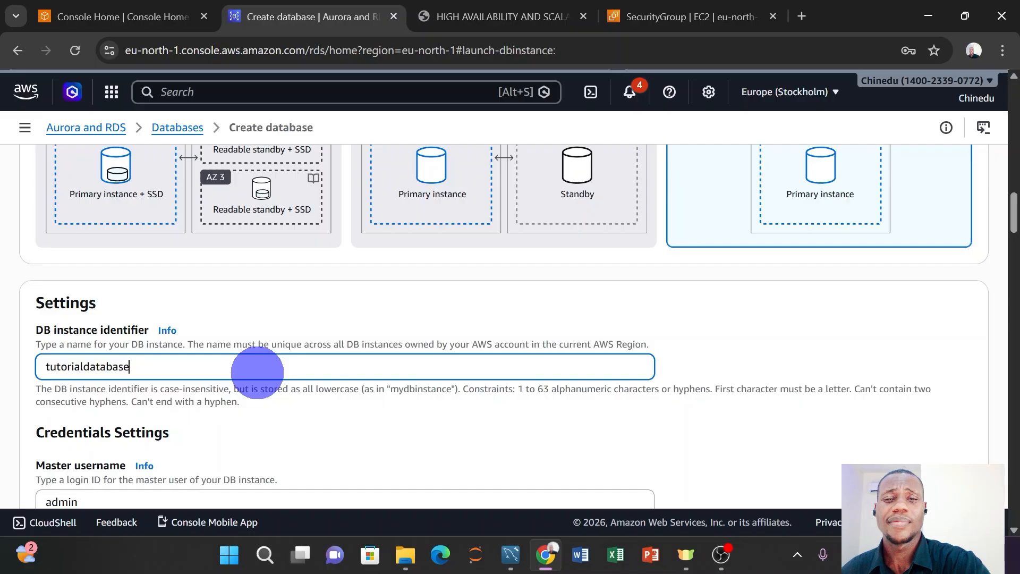
pyautogui.write('-1')
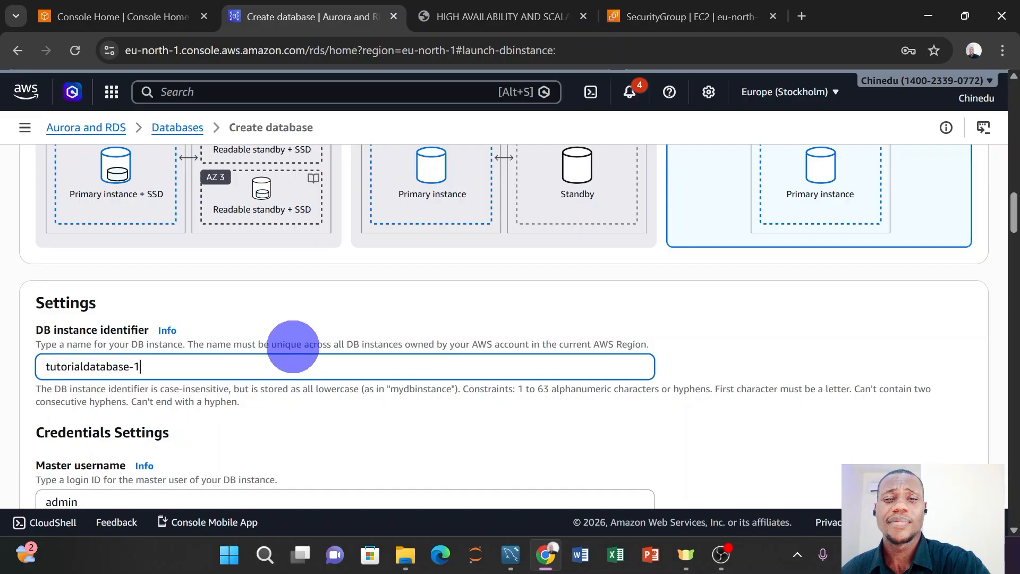
# - Check the master username in the credentials settings against the PDF guide's instruction
pyautogui.scroll(-3, 315, 336)
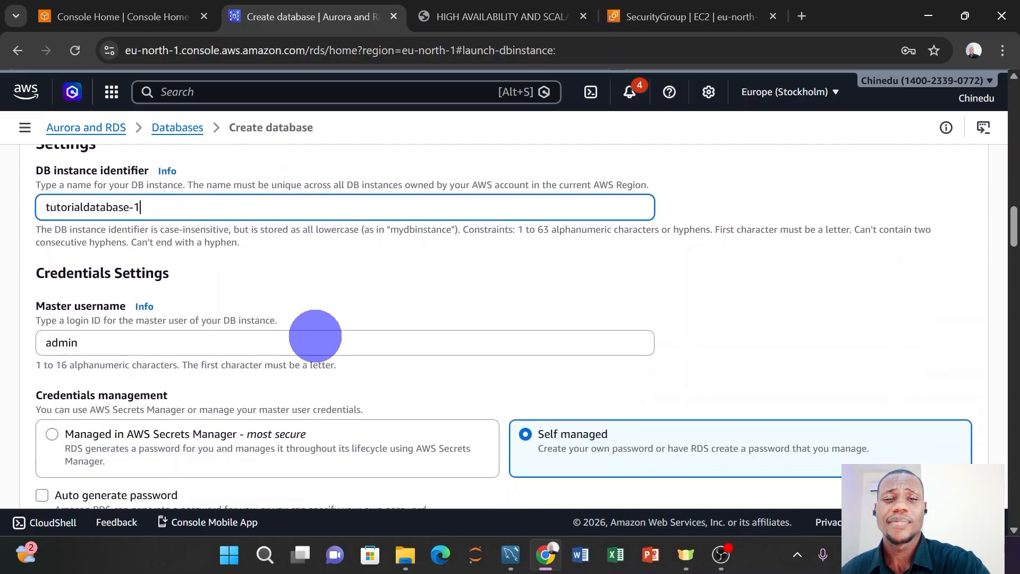
pyautogui.click(498, 16)
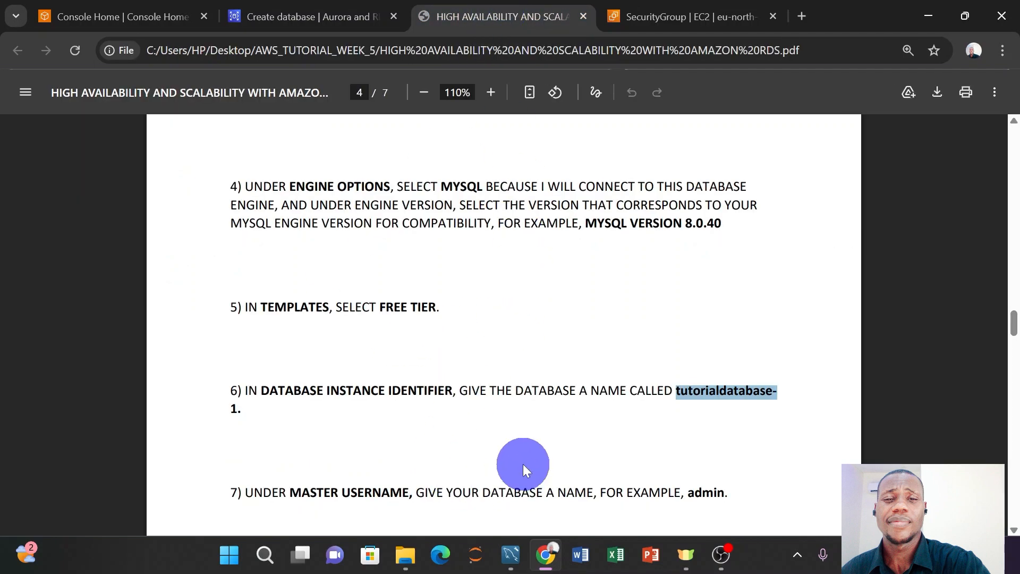
pyautogui.scroll(-1, 531, 461)
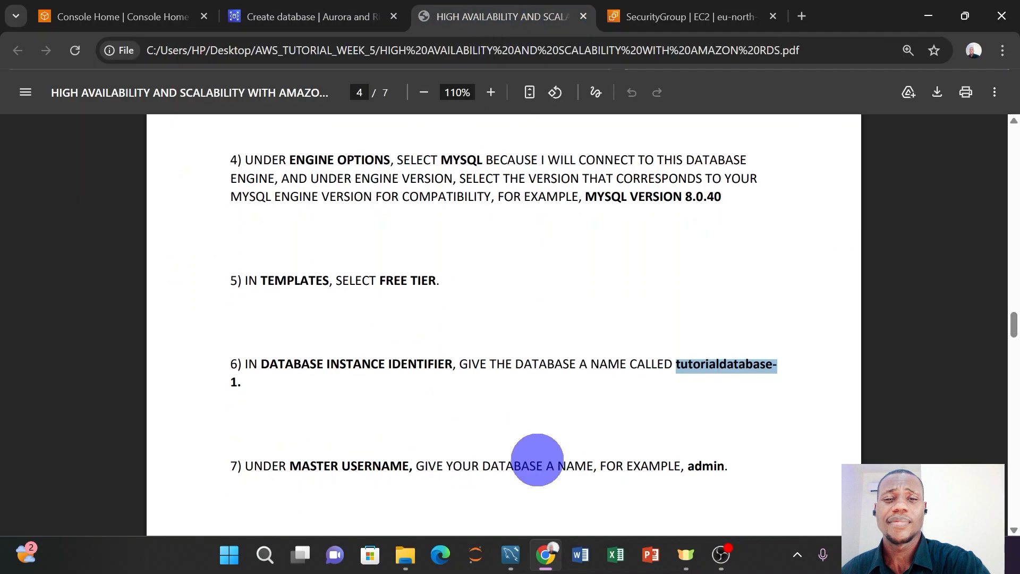
pyautogui.click(296, 18)
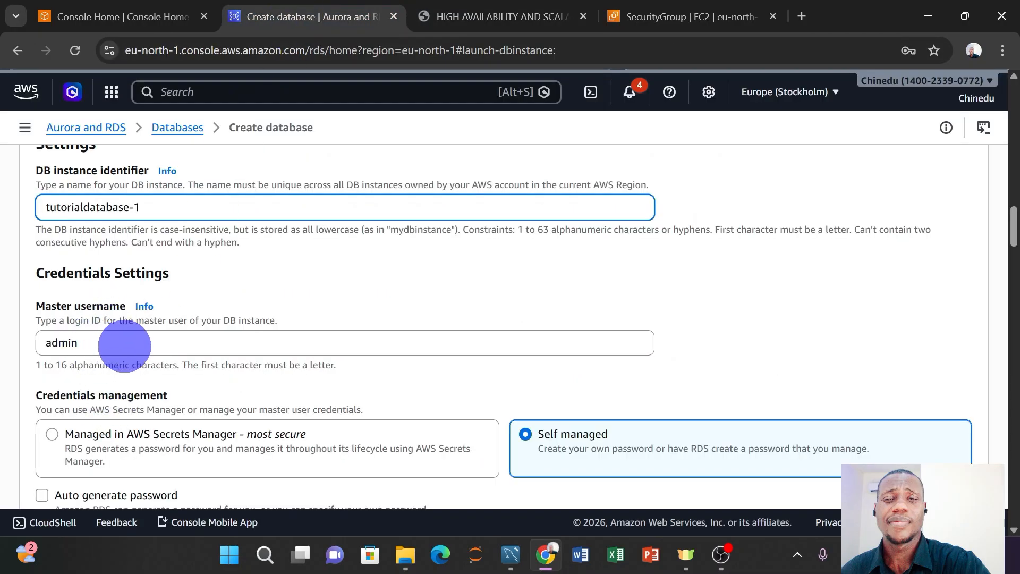
# - Look at the Managed in AWS Secrets Manager credential option and its encryption key setting, and return to Self managed
pyautogui.scroll(-2, 128, 332)
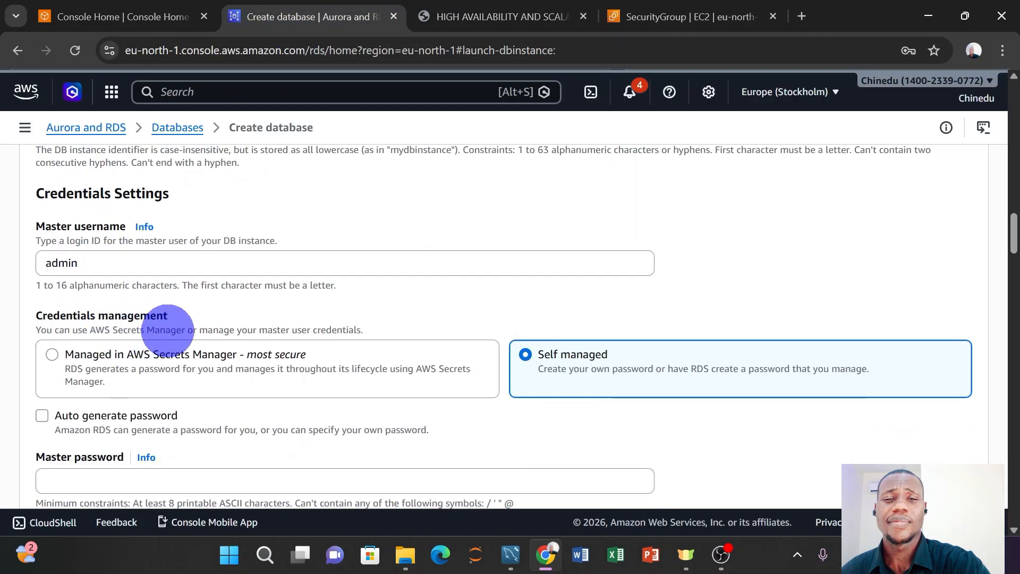
pyautogui.click(50, 354)
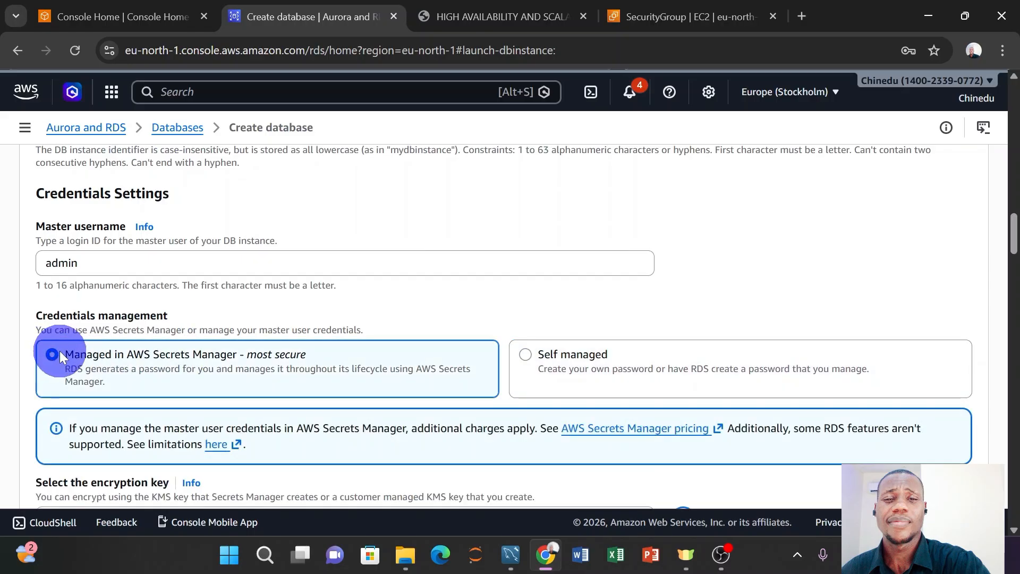
pyautogui.scroll(-2, 114, 359)
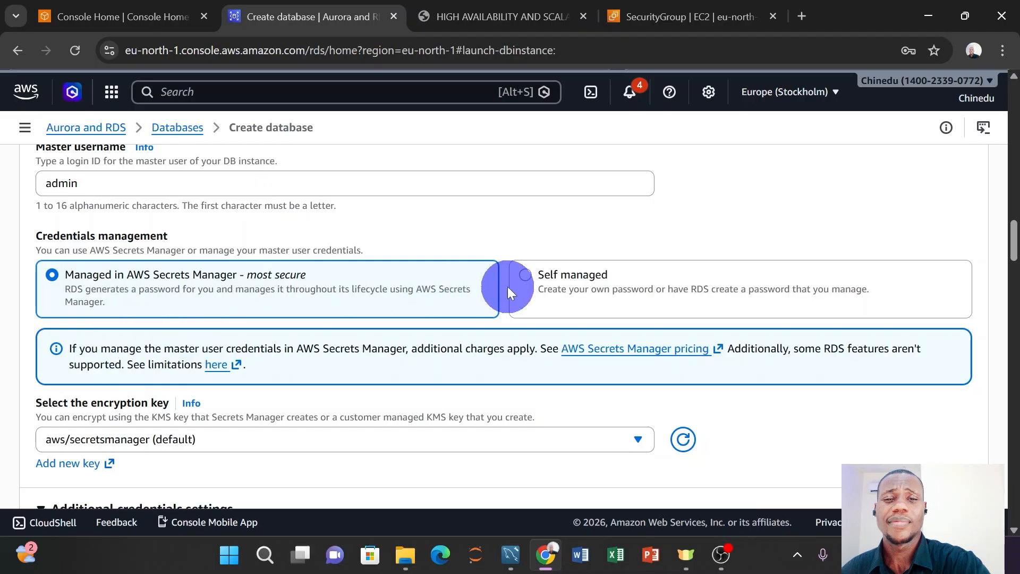
pyautogui.click(525, 275)
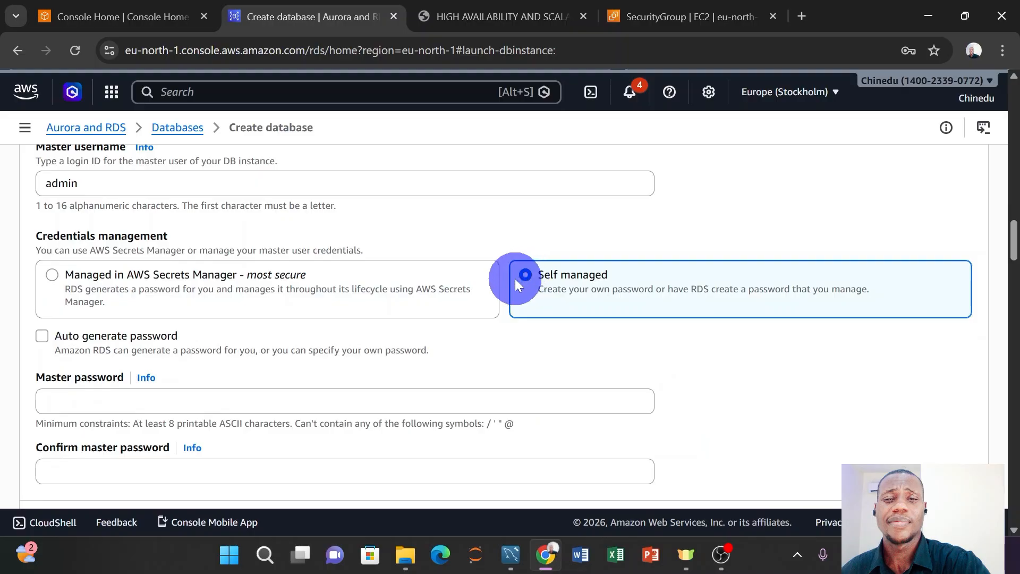
# - Compare manual and auto-generated master passwords, enable Auto generate password, and check the credential management instruction in the PDF guide
pyautogui.click(42, 335)
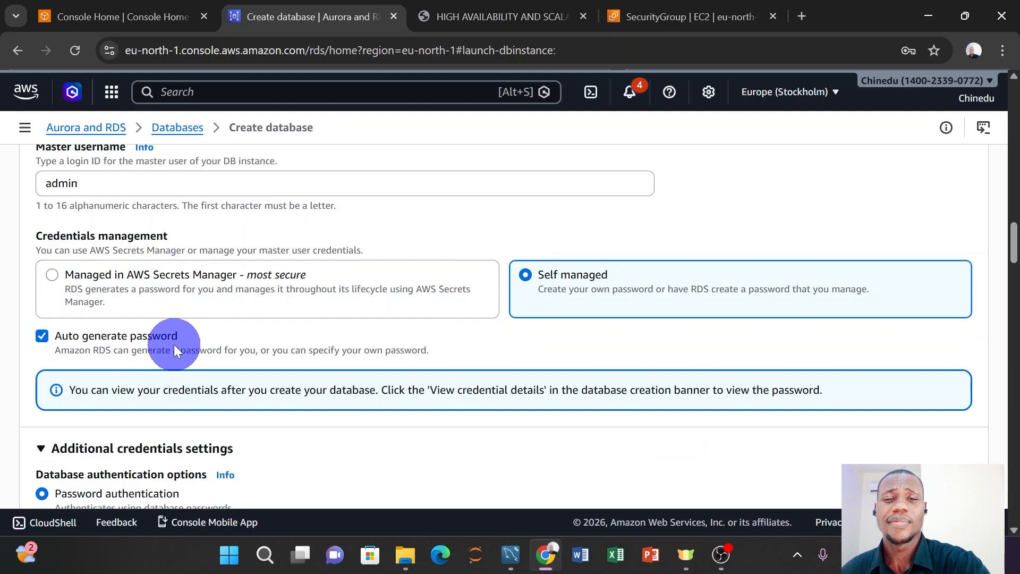
pyautogui.click(42, 336)
pyautogui.scroll(-1, 138, 367)
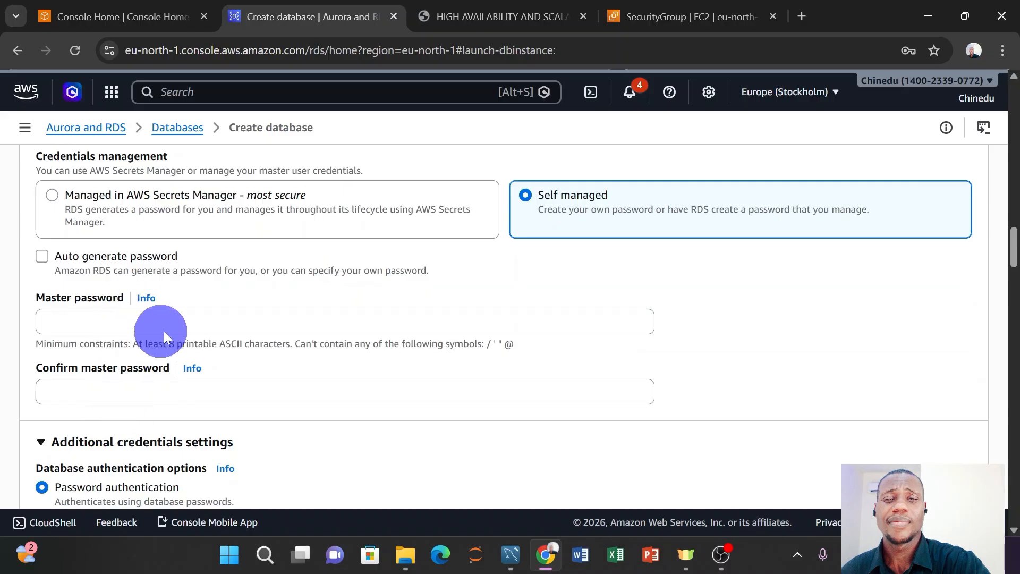
pyautogui.click(42, 258)
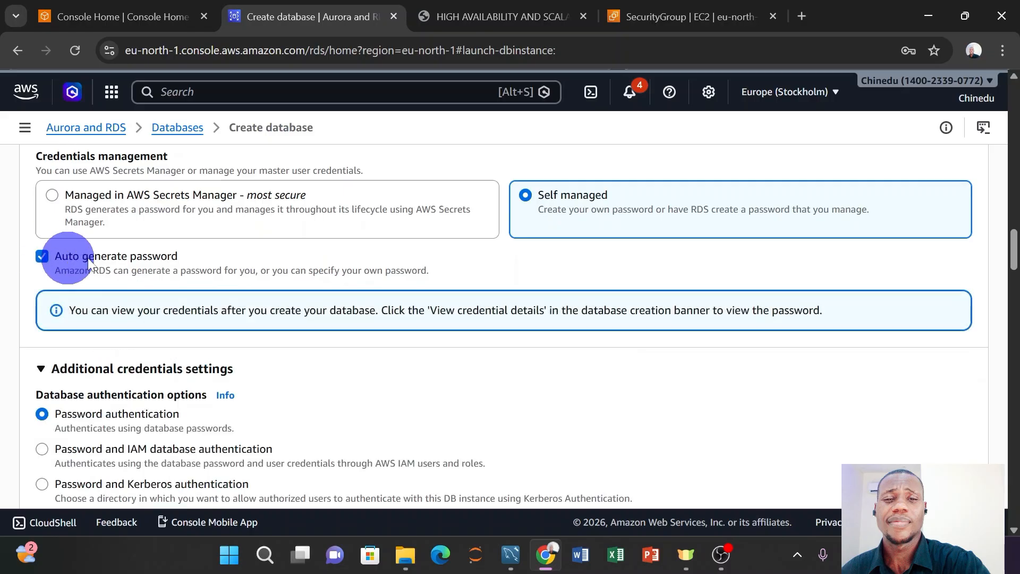
pyautogui.click(490, 16)
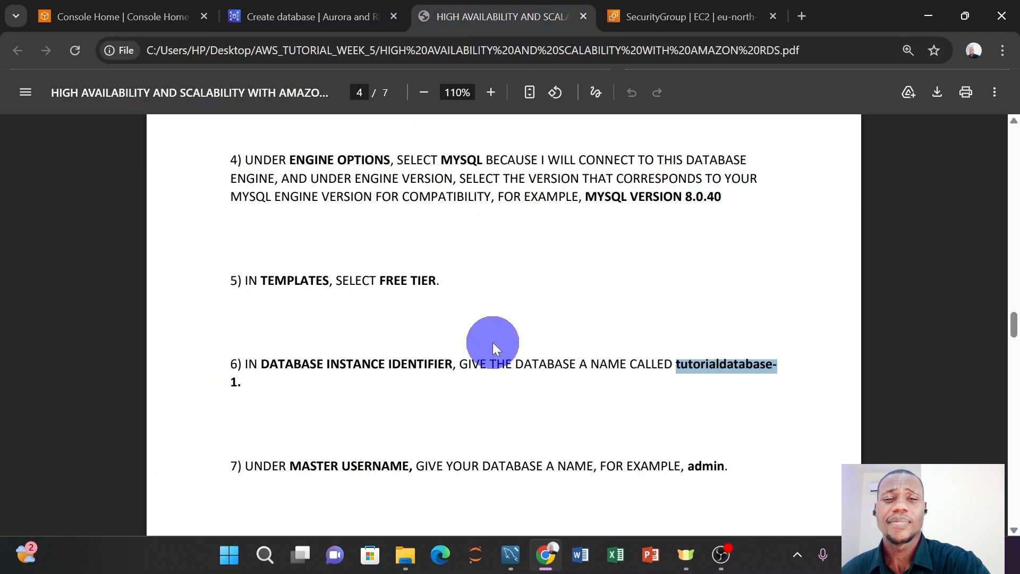
pyautogui.scroll(-3, 492, 343)
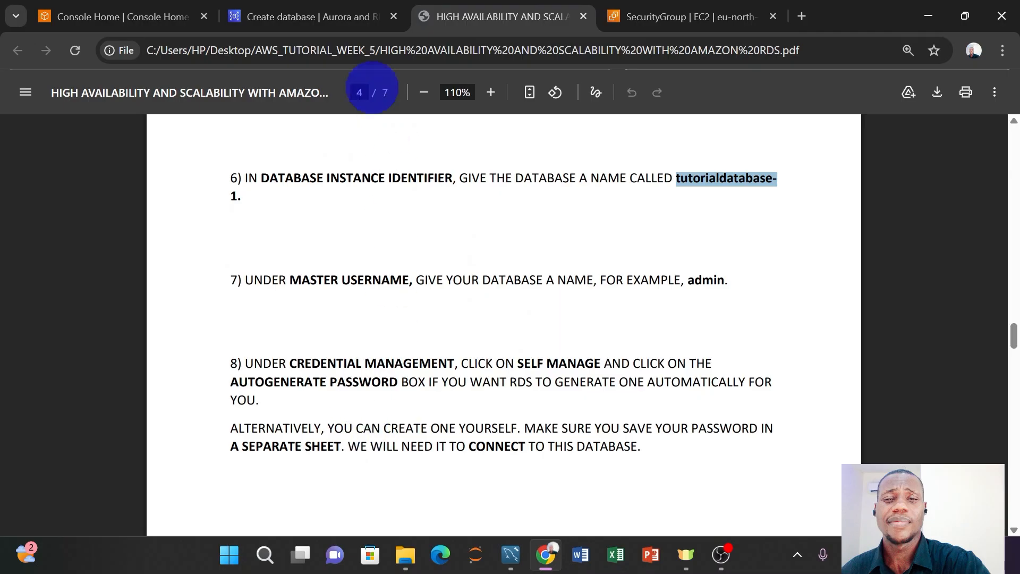
# - Return to the database creation form and change the burstable instance type to db.t3.micro
pyautogui.click(308, 17)
pyautogui.scroll(-5, 304, 282)
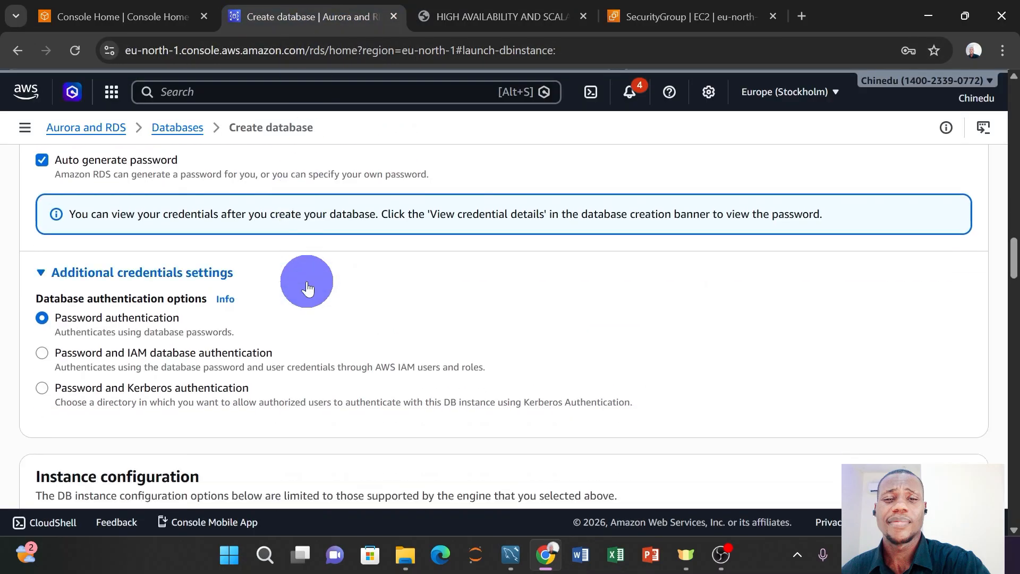
pyautogui.scroll(-3, 307, 282)
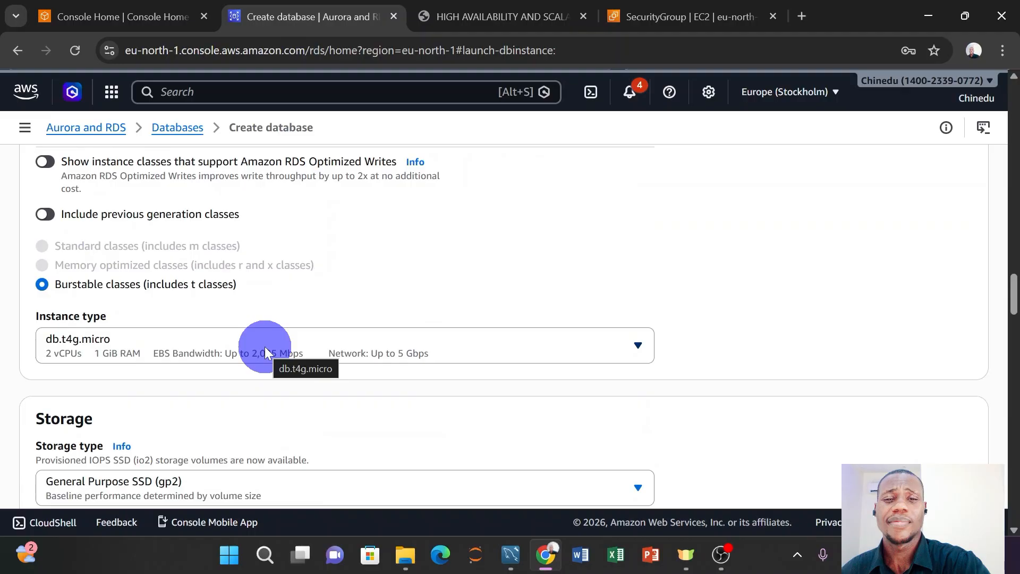
pyautogui.click(264, 347)
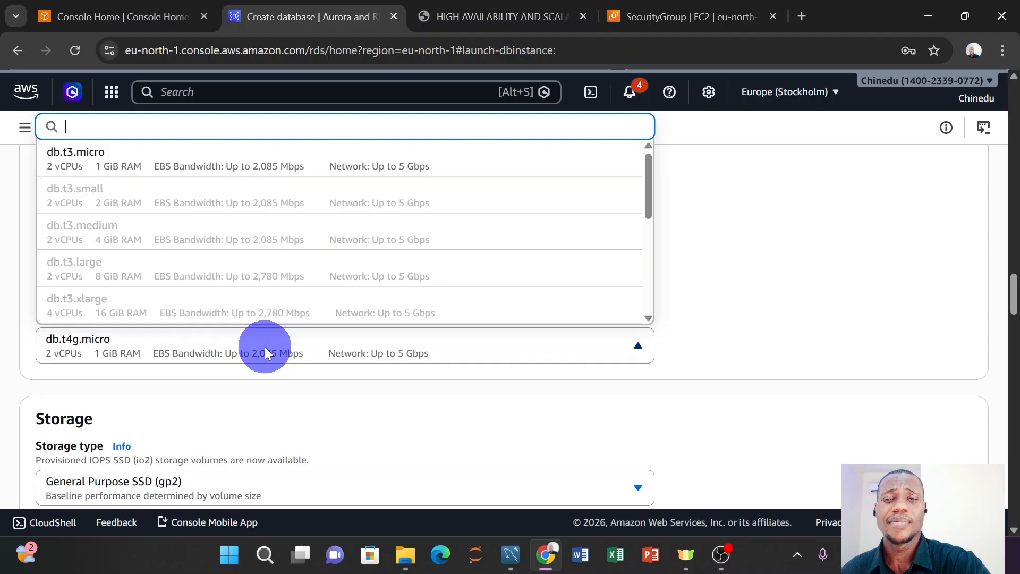
pyautogui.scroll(-5, 345, 249)
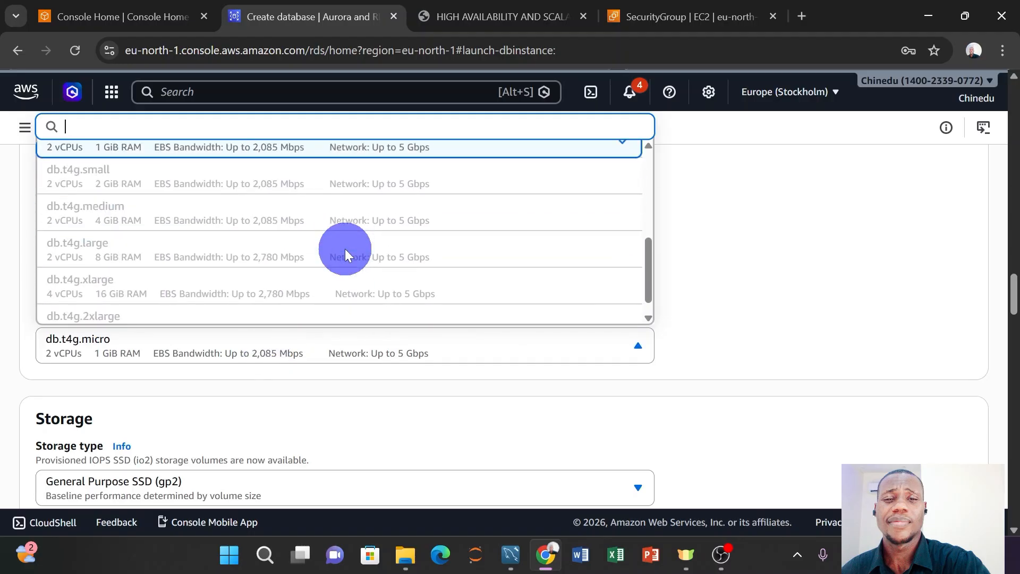
pyautogui.scroll(5, 346, 248)
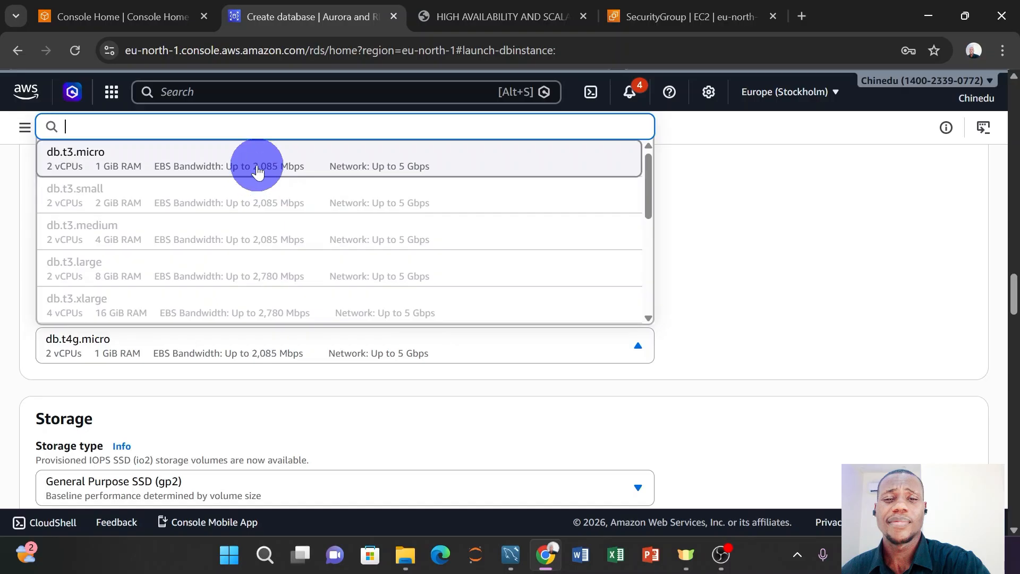
pyautogui.click(257, 169)
pyautogui.scroll(-1, 341, 257)
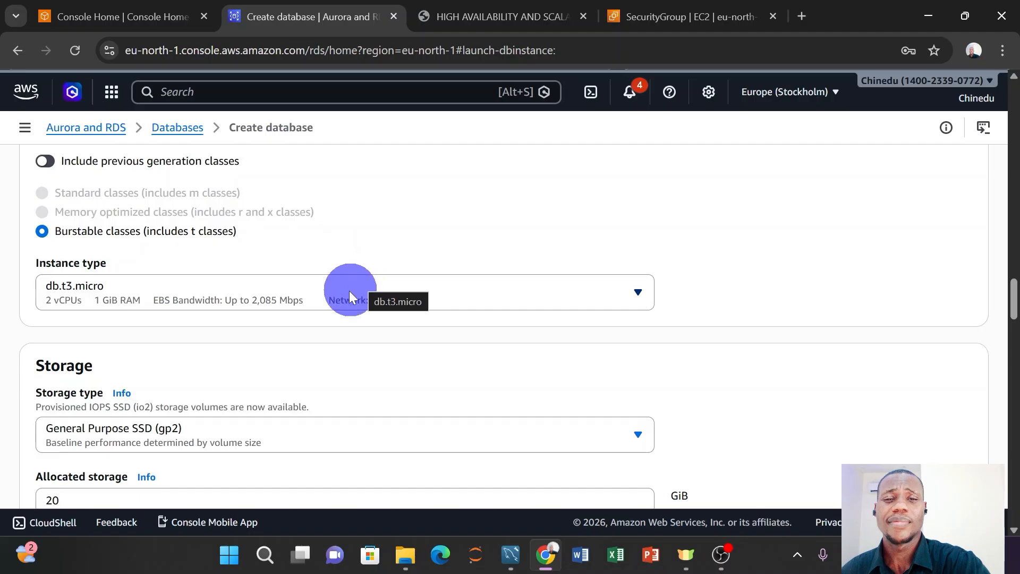
# - Check the storage type instruction in the PDF guide and set the database's storage type to General Purpose SSD (gp3)
pyautogui.click(511, 20)
pyautogui.scroll(-7, 495, 247)
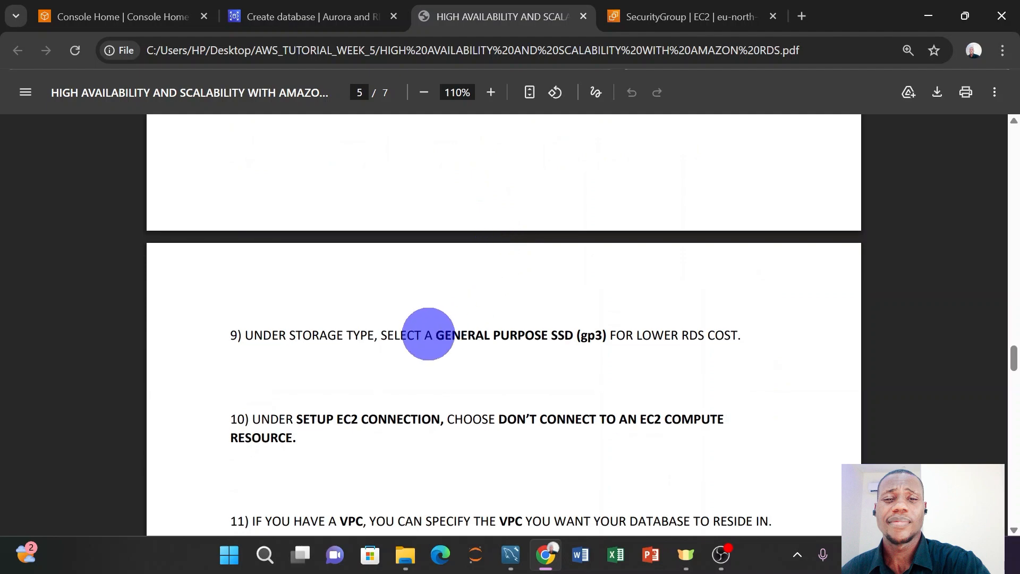
pyautogui.click(361, 11)
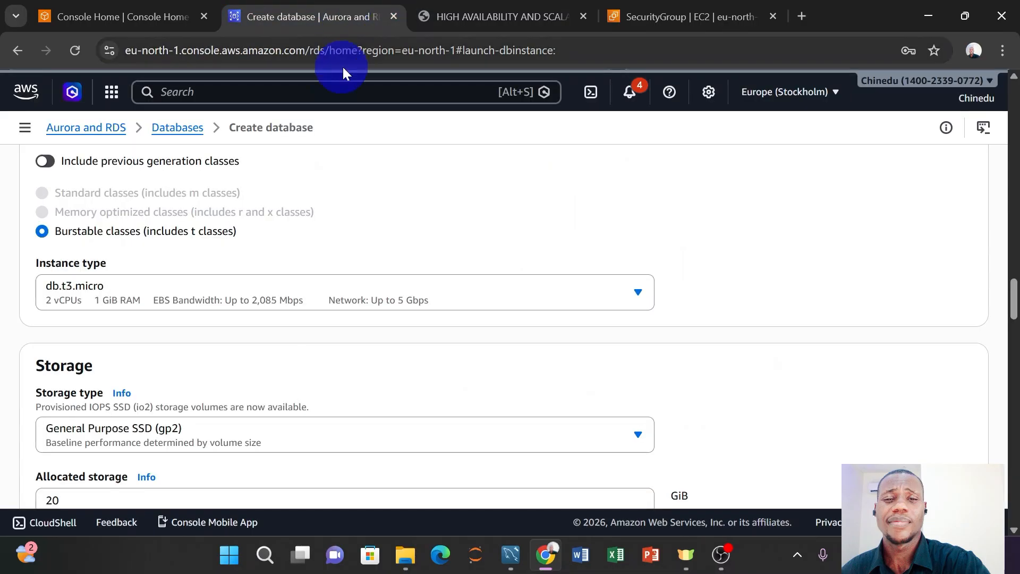
pyautogui.scroll(-1, 245, 317)
pyautogui.click(232, 353)
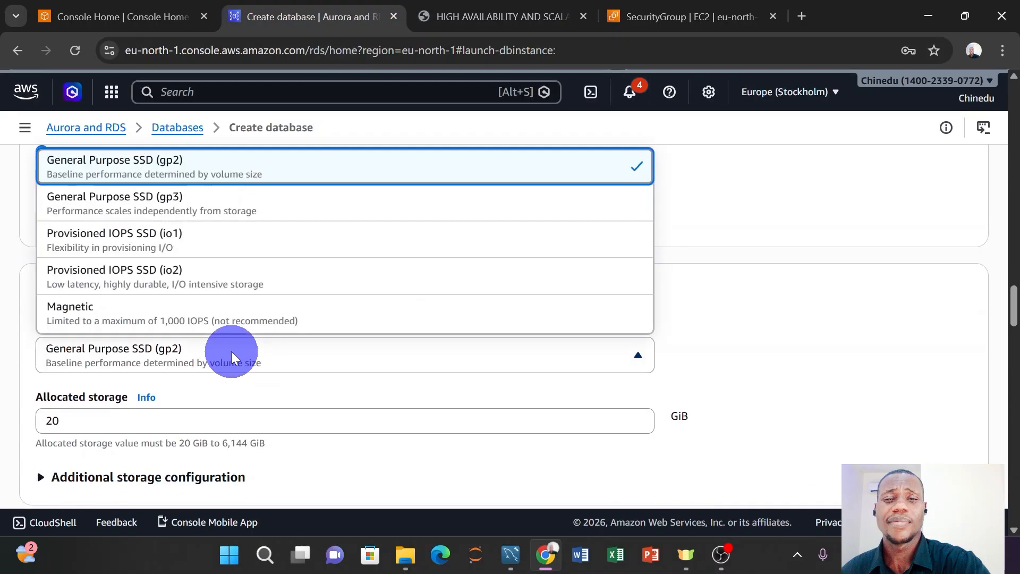
pyautogui.click(244, 205)
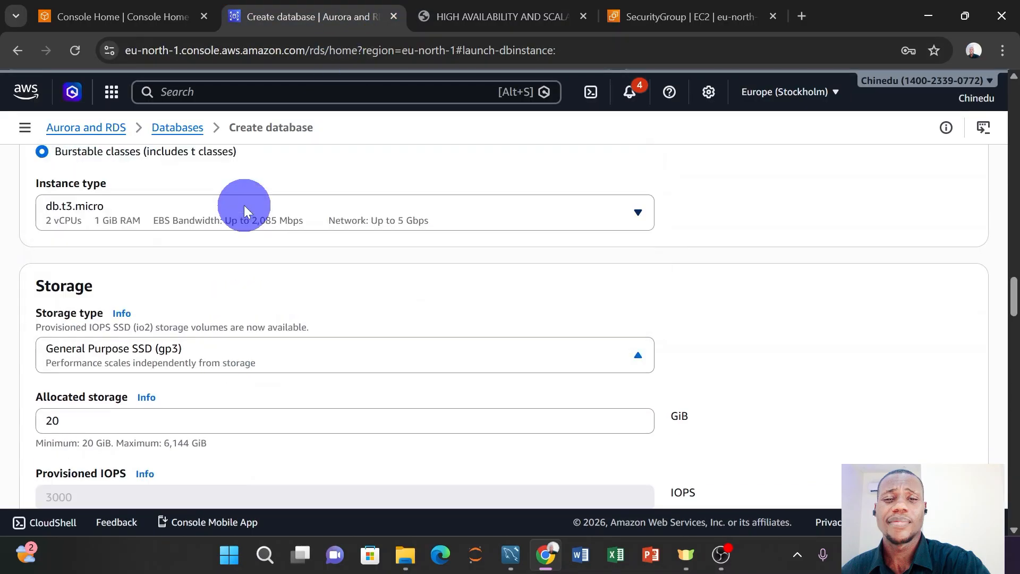
# - Review the available storage types, including the Provisioned IOPS options, and keep General Purpose SSD (gp3) selected
pyautogui.click(223, 348)
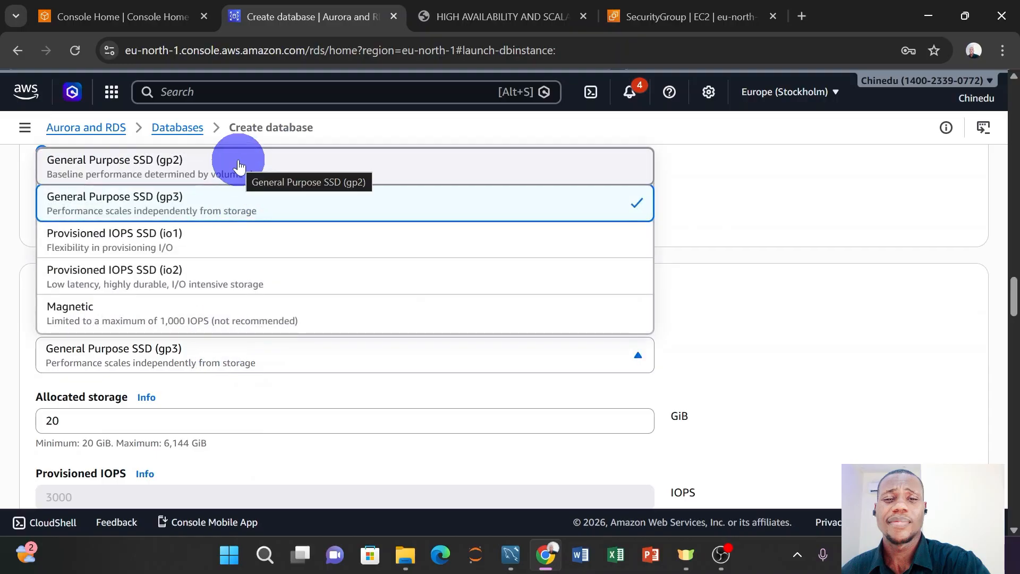
pyautogui.click(236, 202)
pyautogui.scroll(-2, 236, 242)
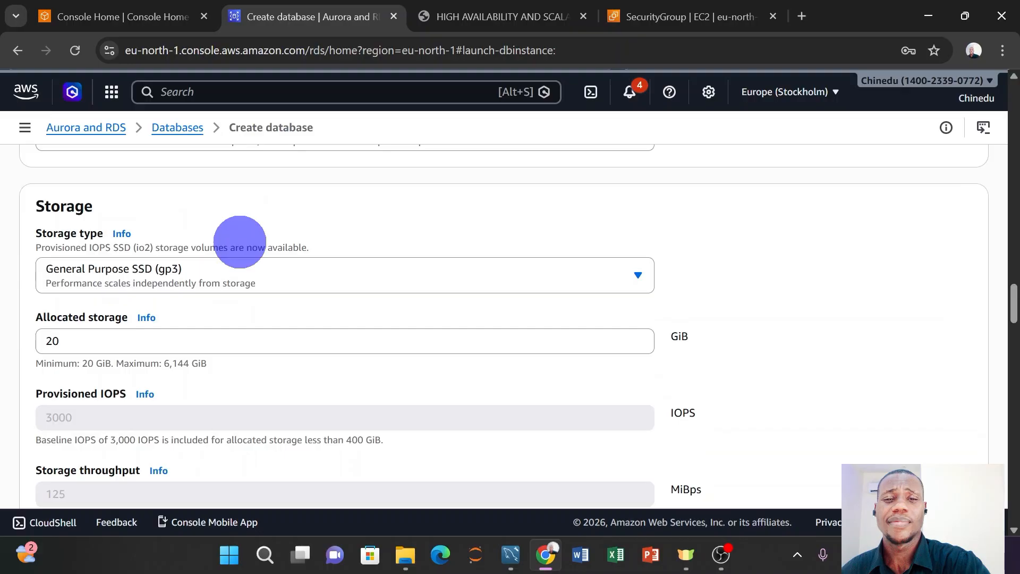
pyautogui.click(219, 279)
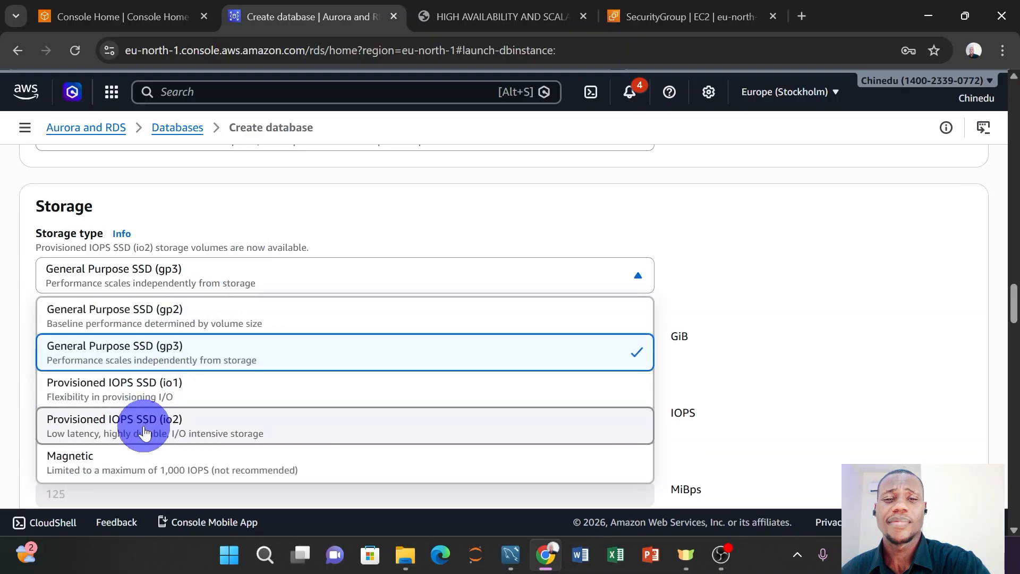
pyautogui.click(241, 352)
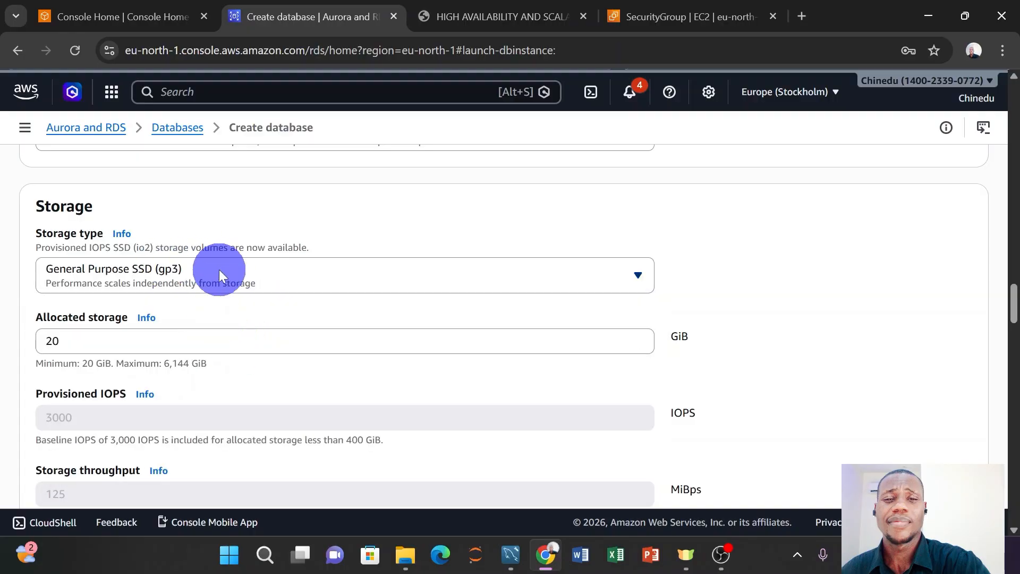
# - Review the remaining storage settings and the compute resource, network type, VPC, DB subnet group and public access options under Connectivity
pyautogui.scroll(-5, 218, 270)
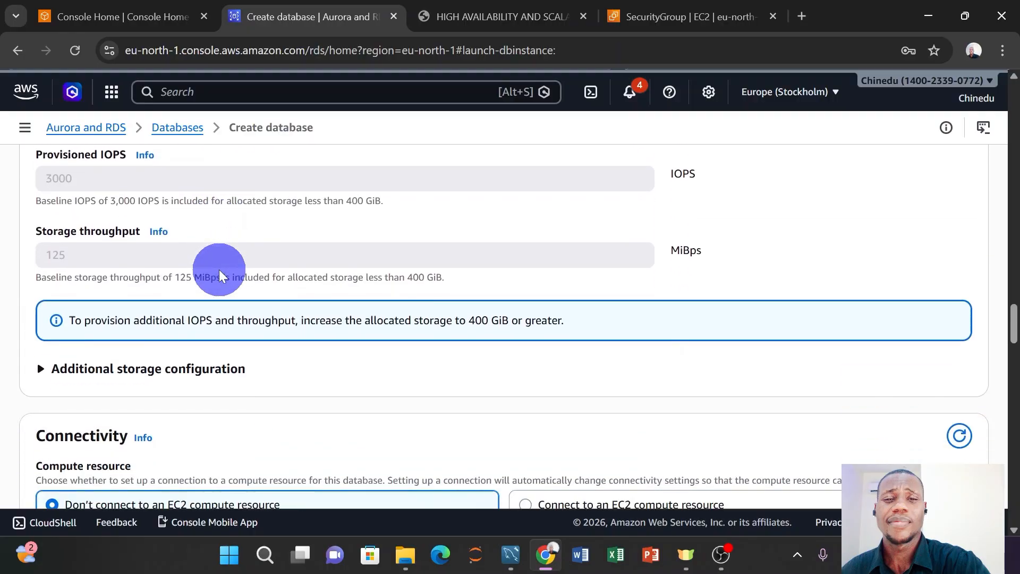
pyautogui.scroll(-3, 219, 269)
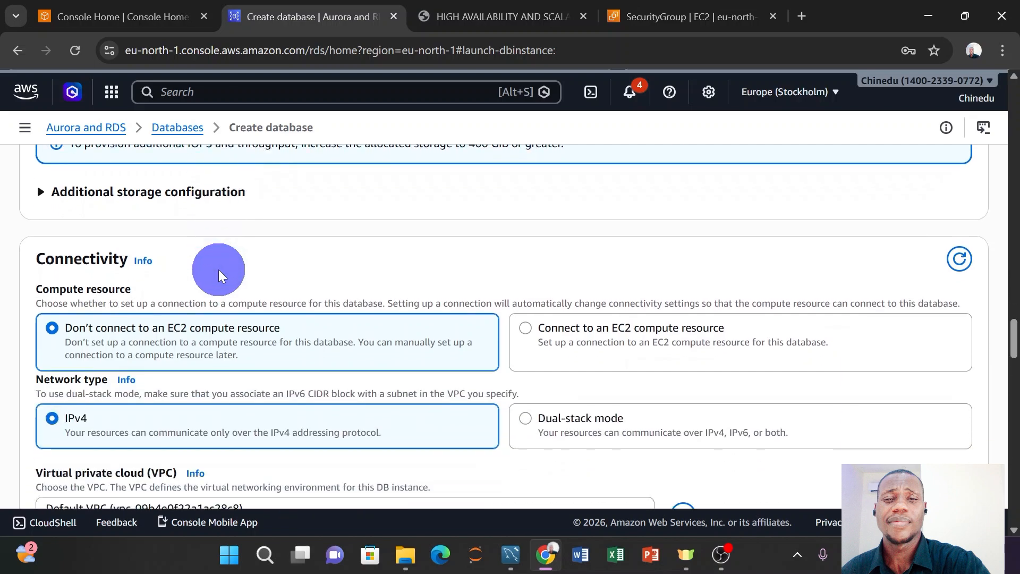
pyautogui.scroll(-1, 219, 269)
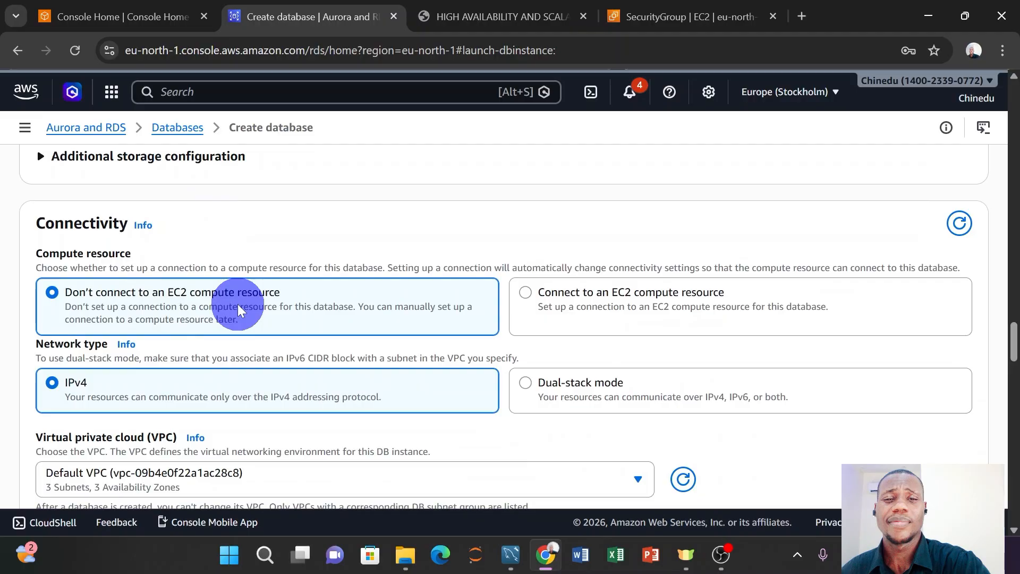
pyautogui.scroll(-2, 237, 304)
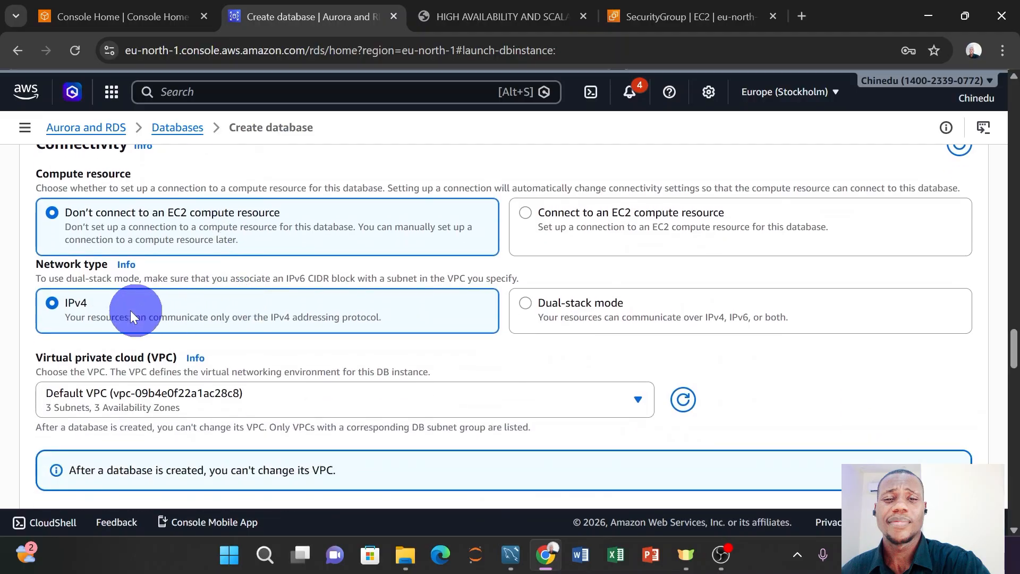
pyautogui.scroll(-1, 157, 313)
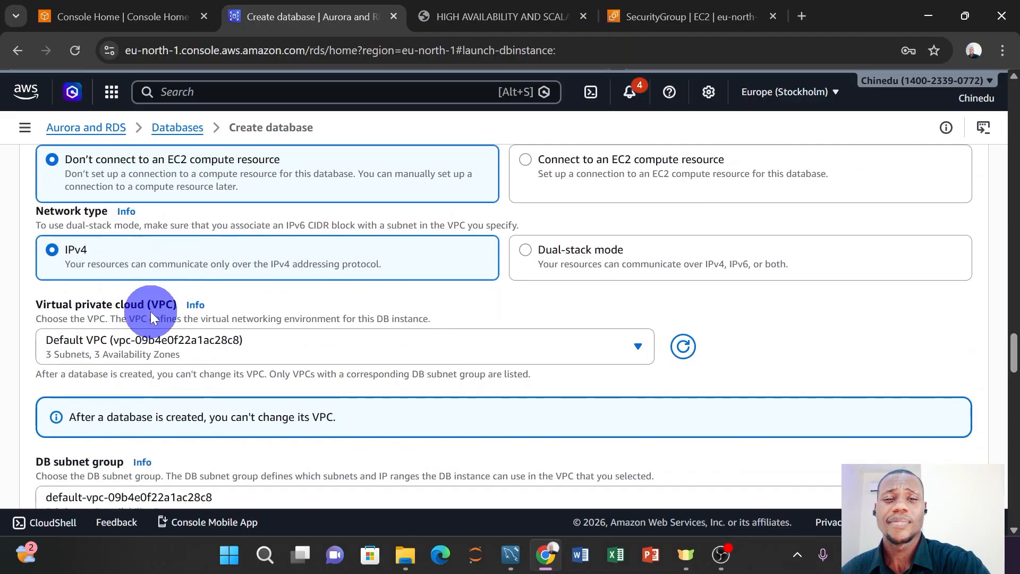
pyautogui.scroll(-2, 181, 333)
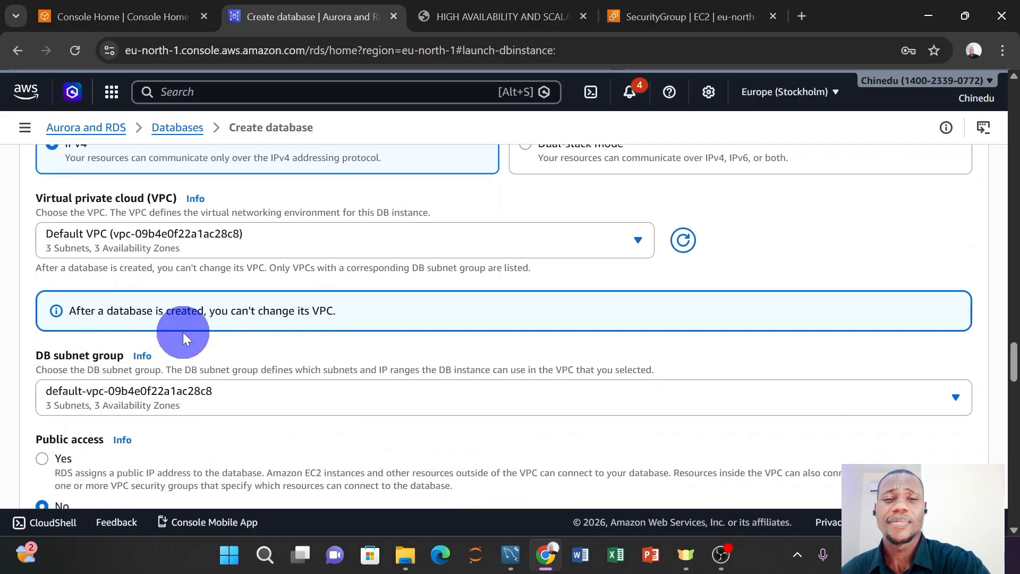
pyautogui.scroll(-1, 192, 326)
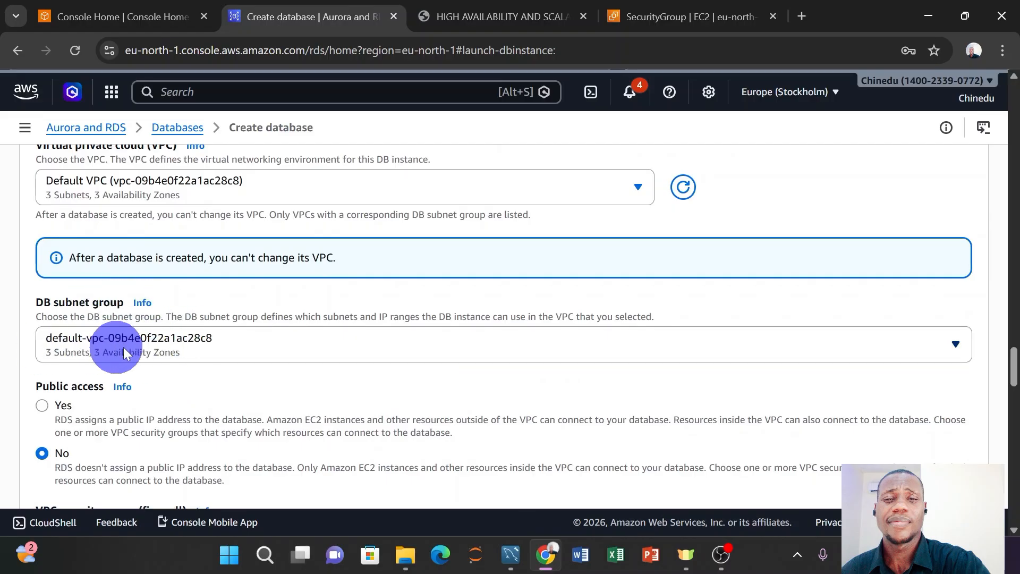
pyautogui.scroll(-1, 122, 346)
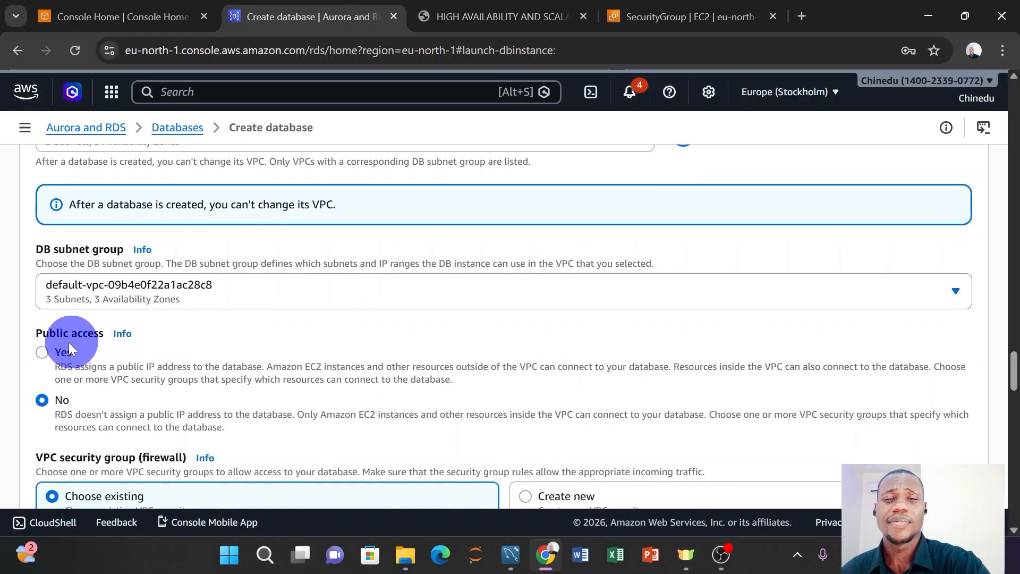
# - Check the public access instruction in the PDF guide and set the database's Public access to Yes
pyautogui.click(465, 17)
pyautogui.scroll(-2, 442, 226)
pyautogui.scroll(-5, 442, 224)
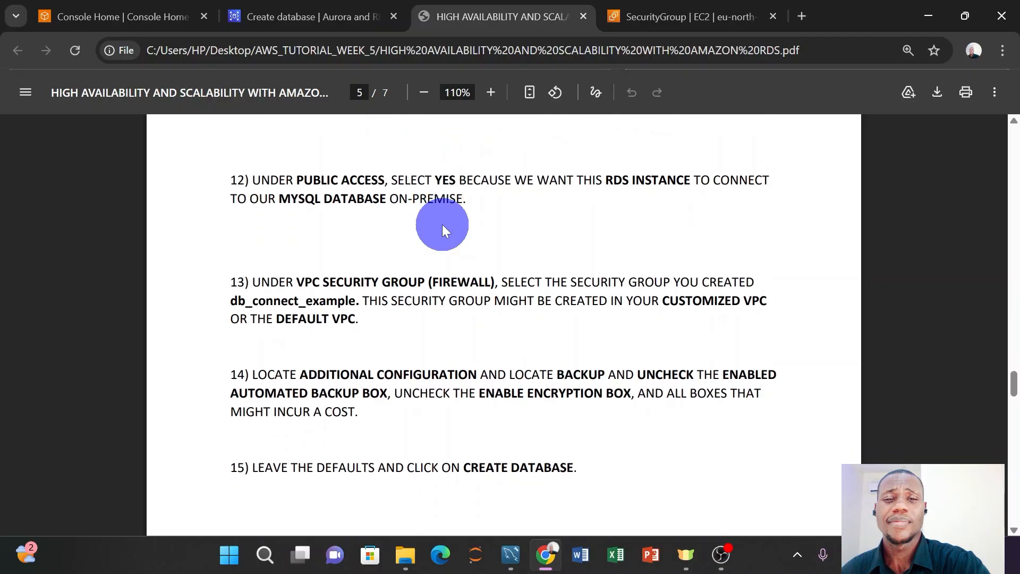
pyautogui.scroll(1, 442, 224)
pyautogui.scroll(1, 441, 224)
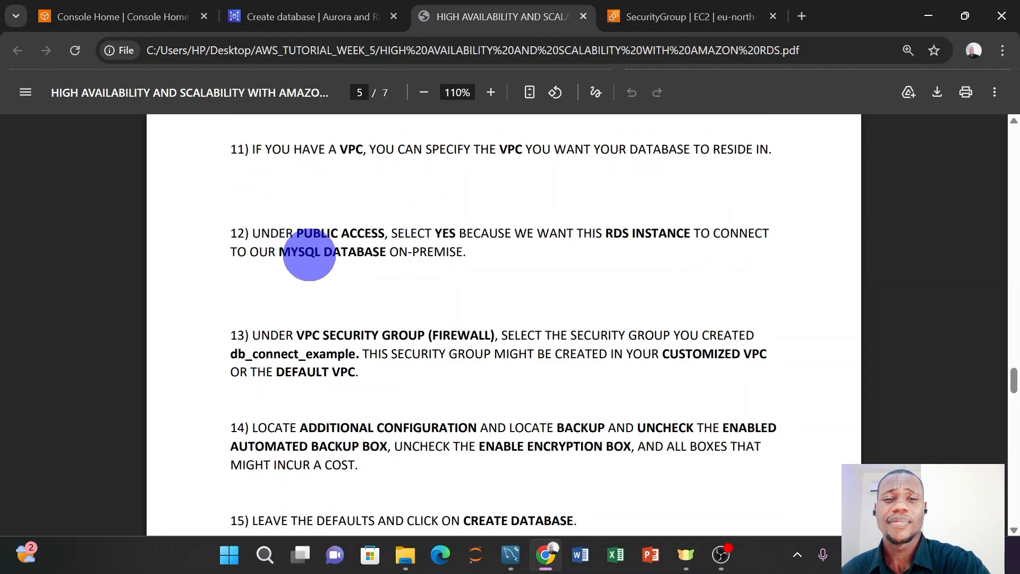
pyautogui.click(315, 16)
pyautogui.click(42, 352)
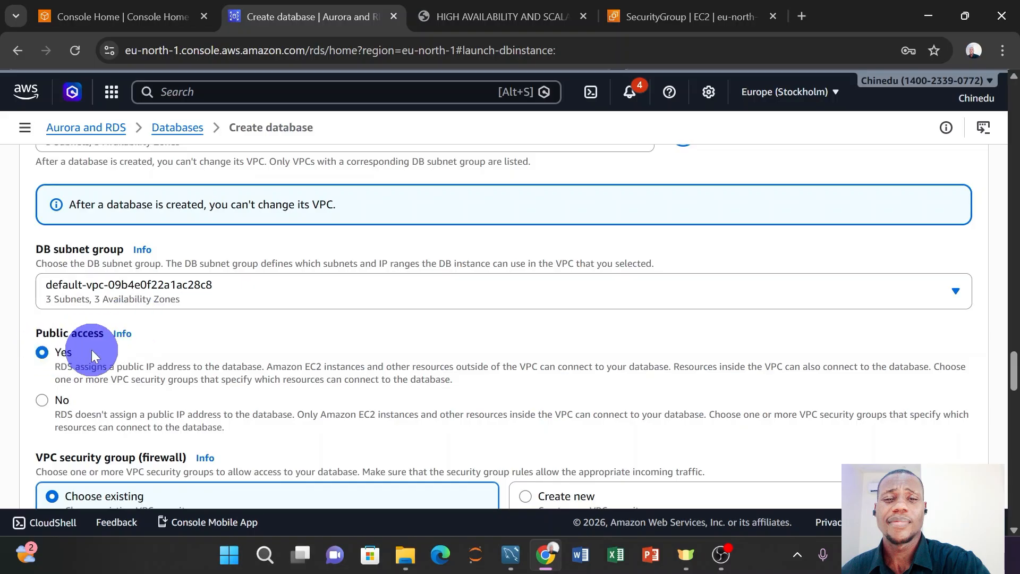
# - Browse the existing VPC security groups and check the created group's name on its EC2 security group details page
pyautogui.scroll(-3, 95, 346)
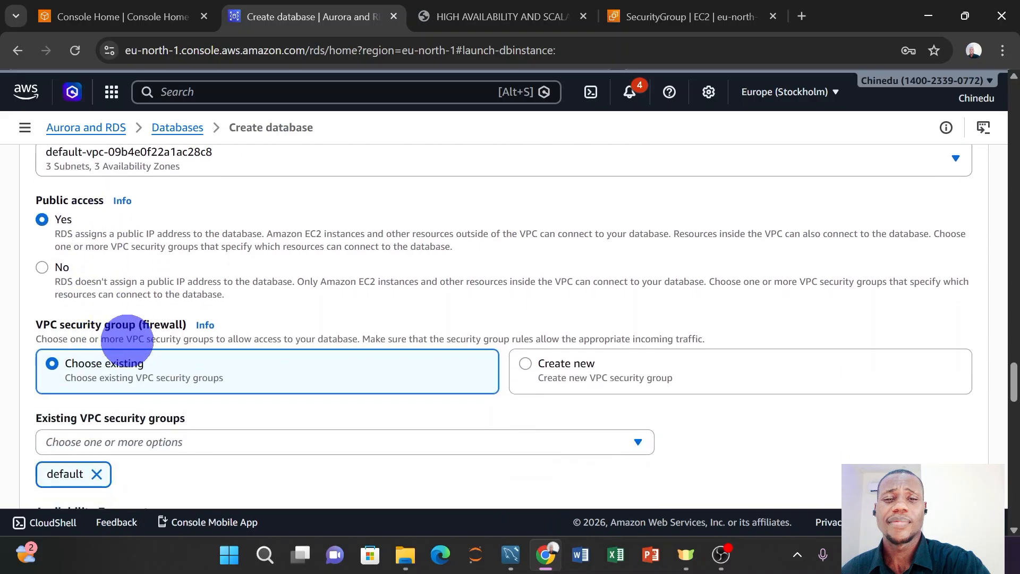
pyautogui.scroll(-2, 125, 329)
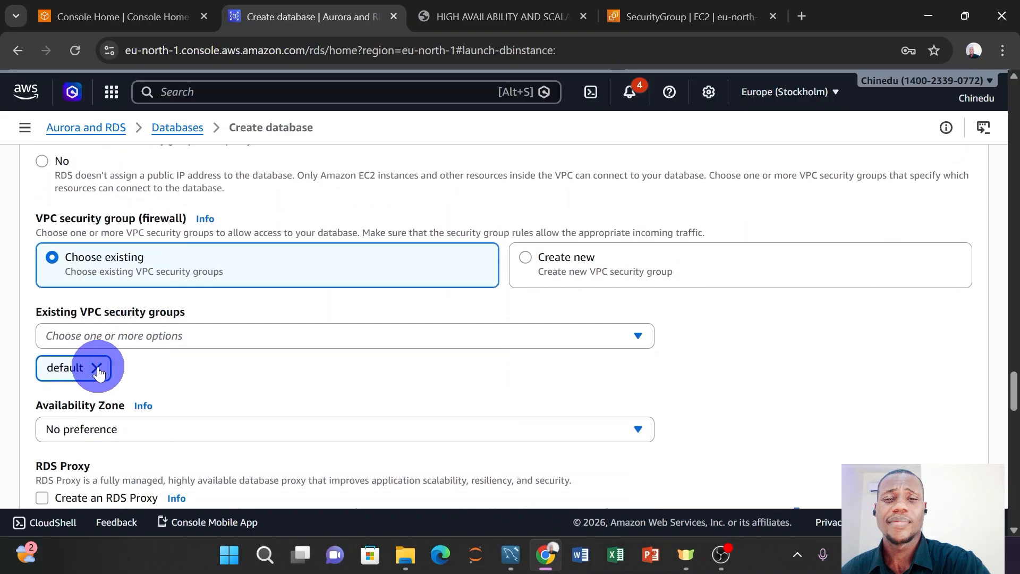
pyautogui.click(129, 336)
pyautogui.scroll(-2, 205, 215)
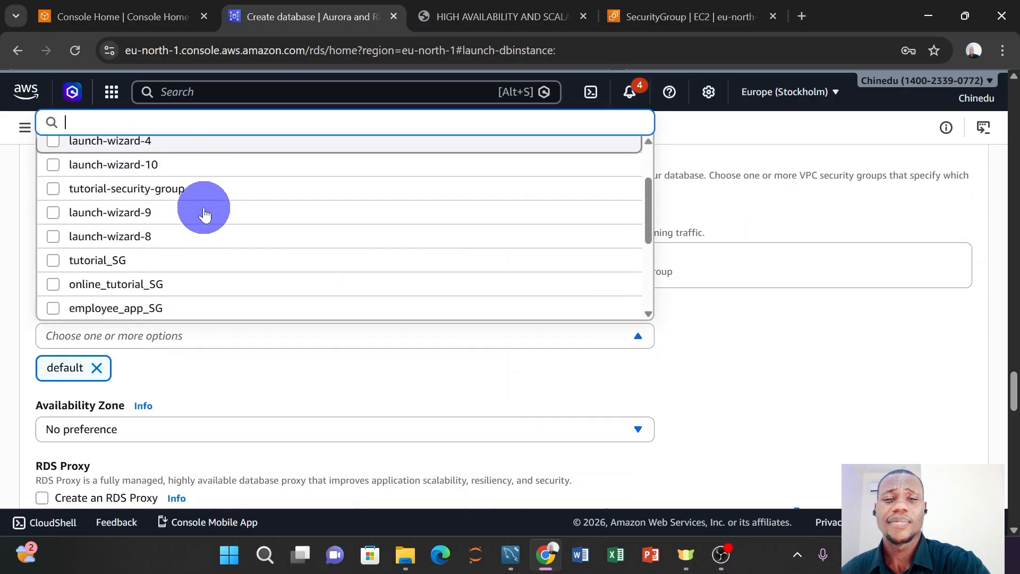
pyautogui.scroll(-5, 205, 212)
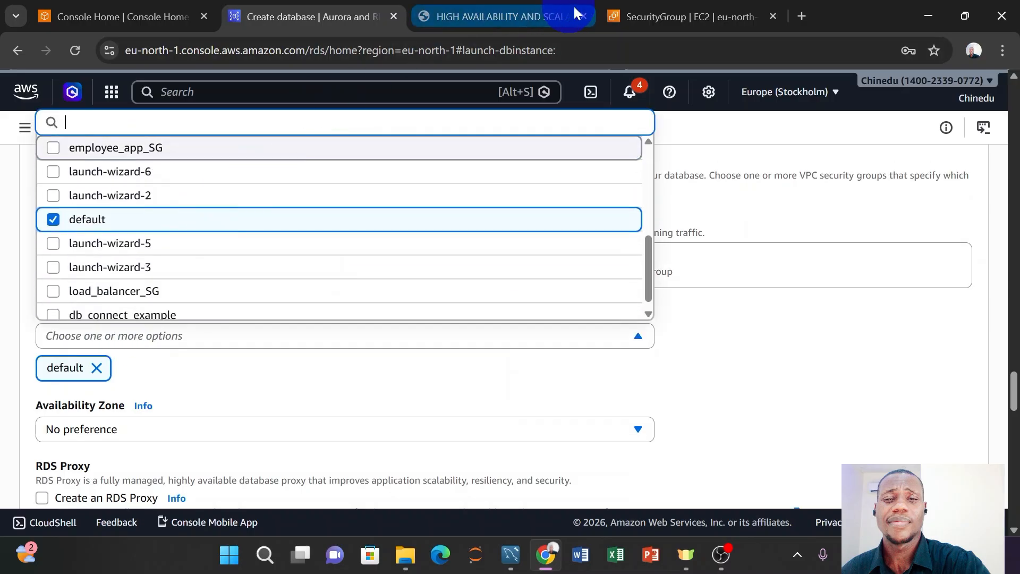
pyautogui.click(659, 7)
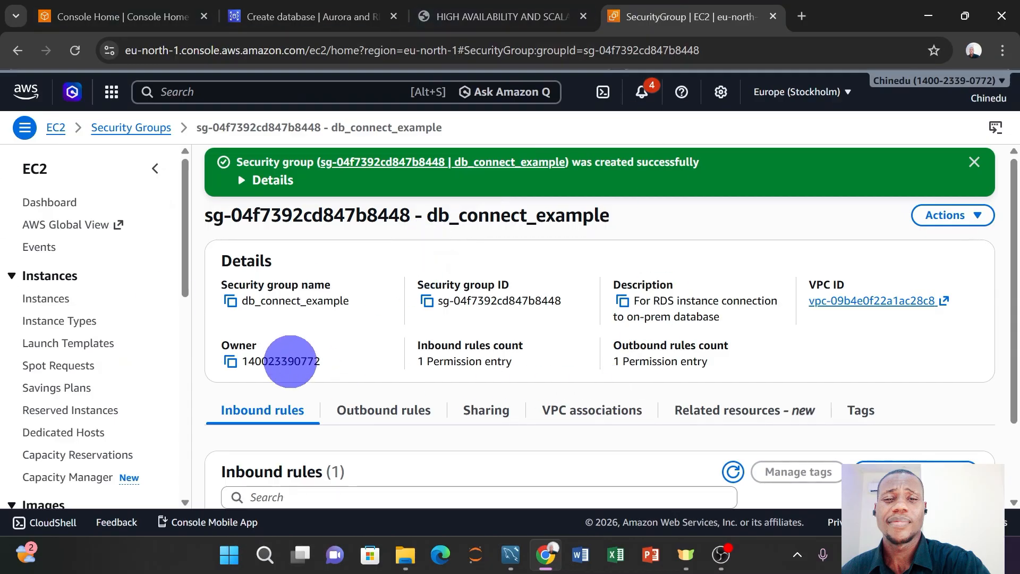
pyautogui.click(256, 9)
# - Assign the db_connect_example security group to the database and remove the default security group
pyautogui.click(215, 335)
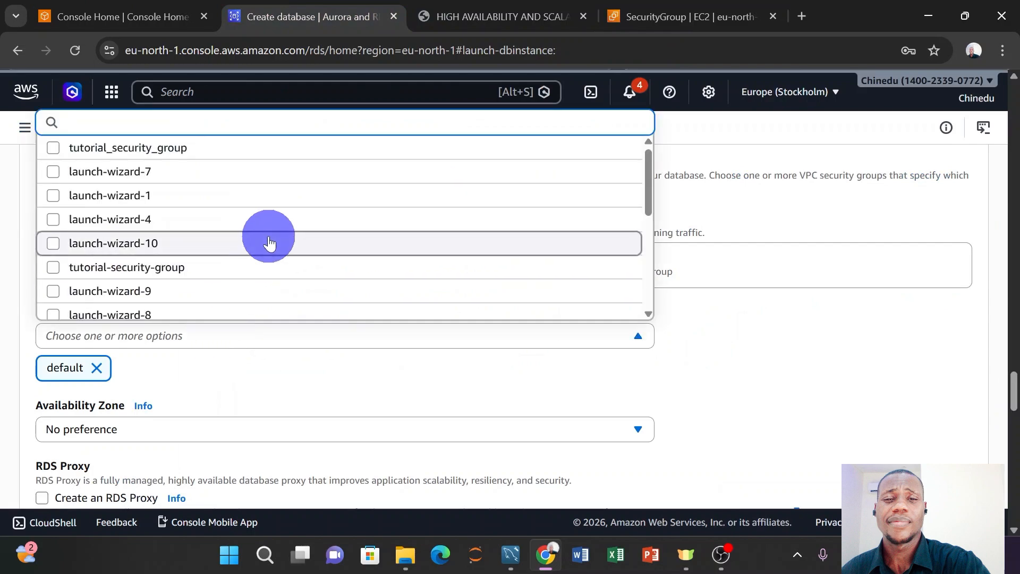
pyautogui.scroll(-3, 269, 239)
pyautogui.scroll(-3, 268, 239)
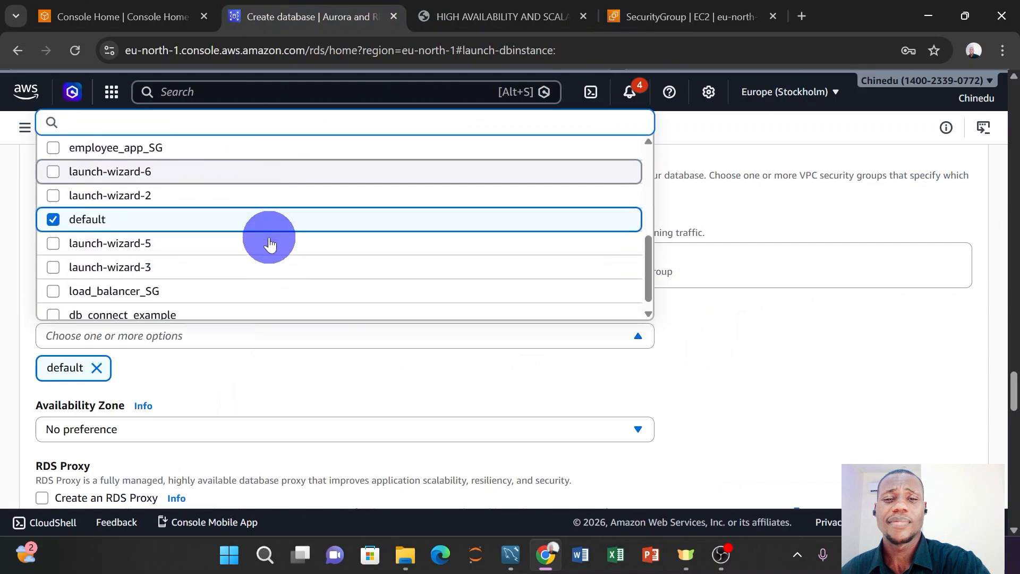
pyautogui.click(229, 309)
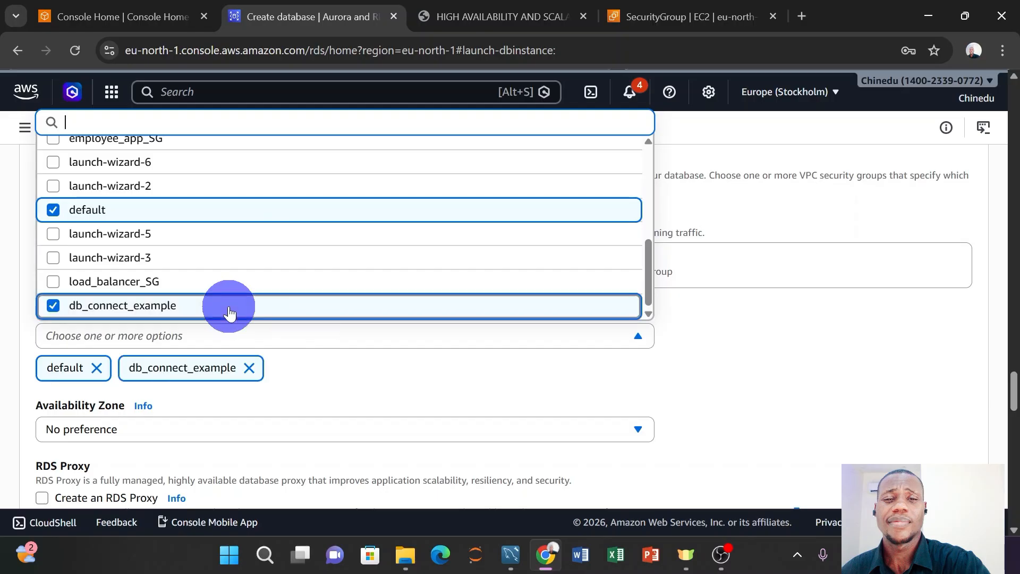
pyautogui.click(103, 378)
pyautogui.click(97, 369)
pyautogui.scroll(-2, 367, 348)
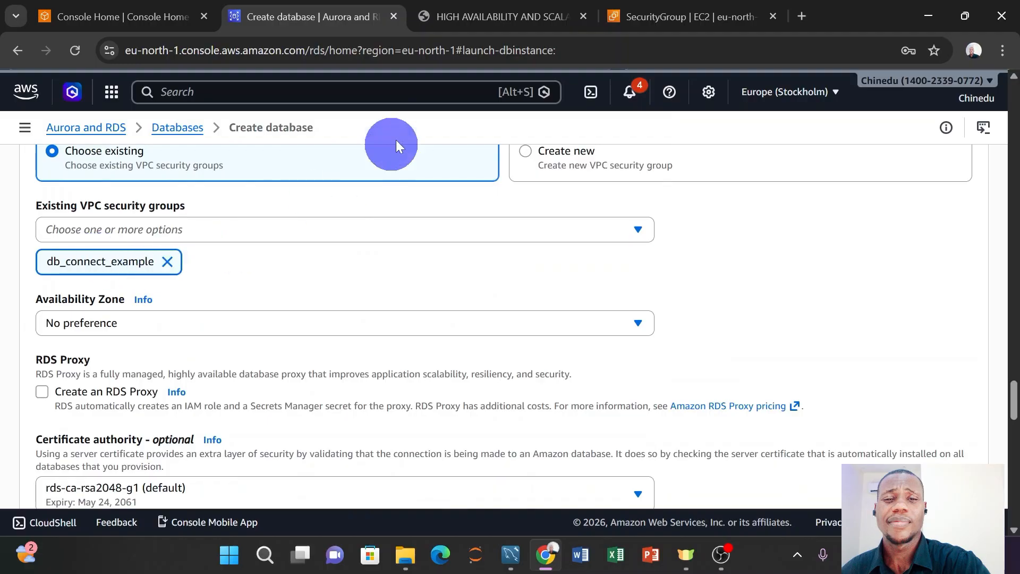
# - Read the PDF guide's instructions on the security group, the backup and encryption options, and creating the database
pyautogui.click(492, 17)
pyautogui.scroll(-2, 490, 311)
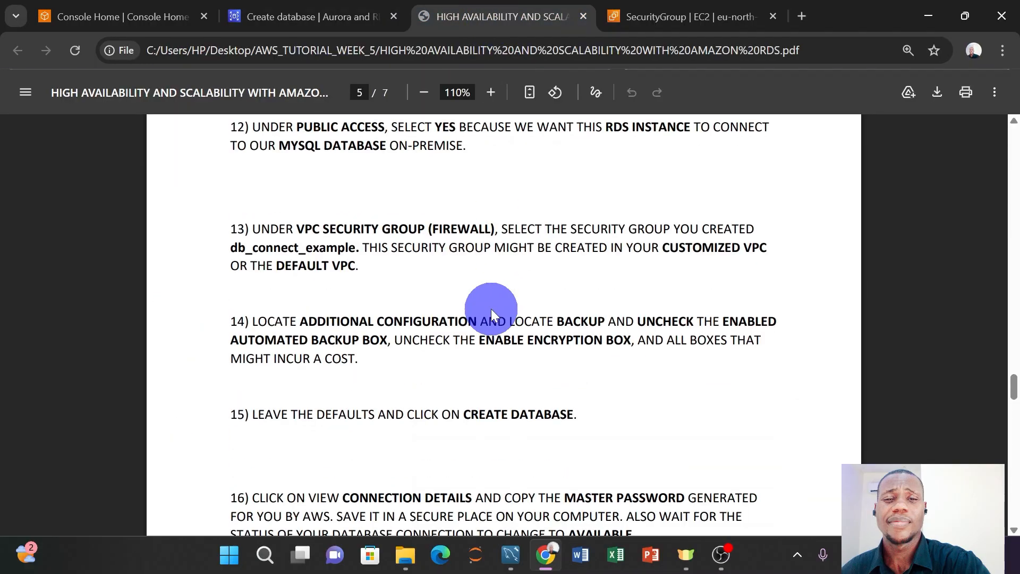
pyautogui.scroll(-1, 380, 348)
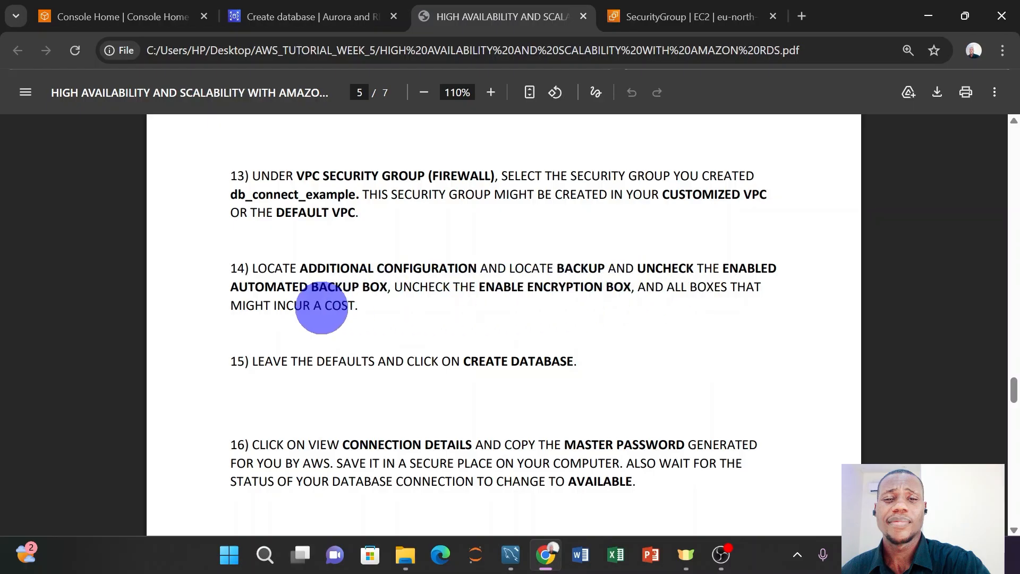
# - Review the certificate authority, database port, Tags and Monitoring settings in the database creation form
pyautogui.click(321, 11)
pyautogui.scroll(-5, 278, 323)
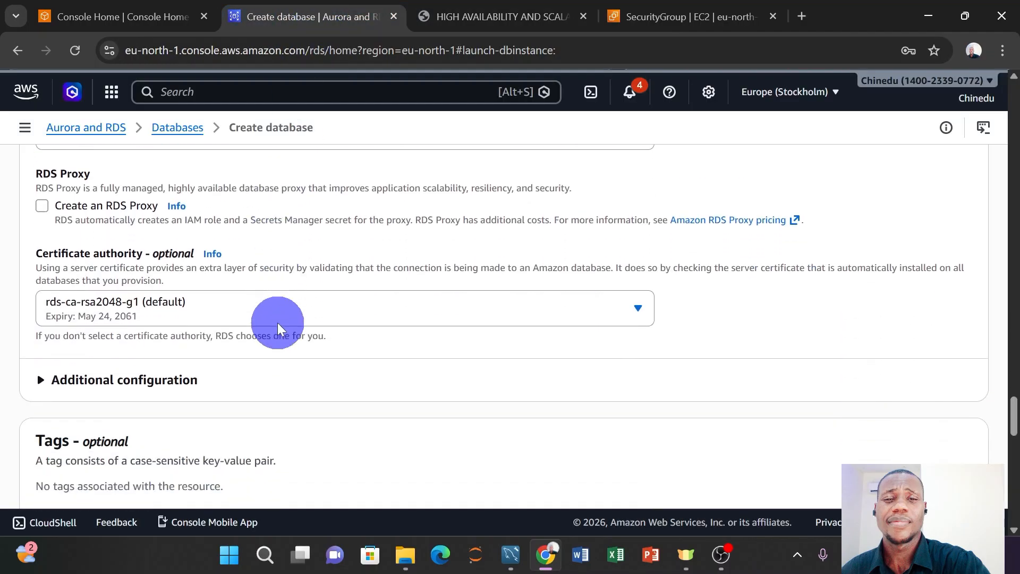
pyautogui.click(61, 304)
pyautogui.scroll(-3, 160, 306)
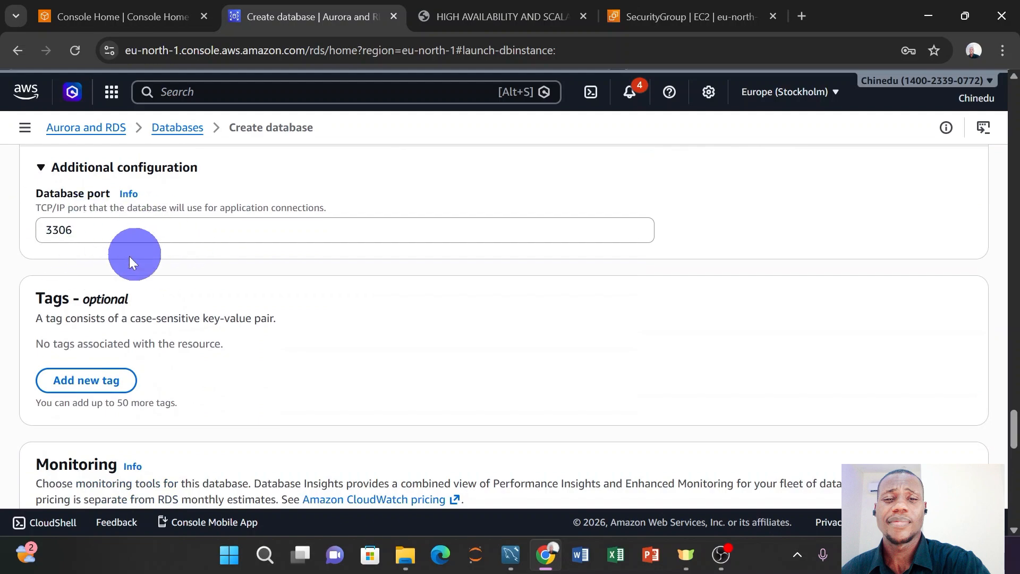
pyautogui.scroll(-5, 156, 258)
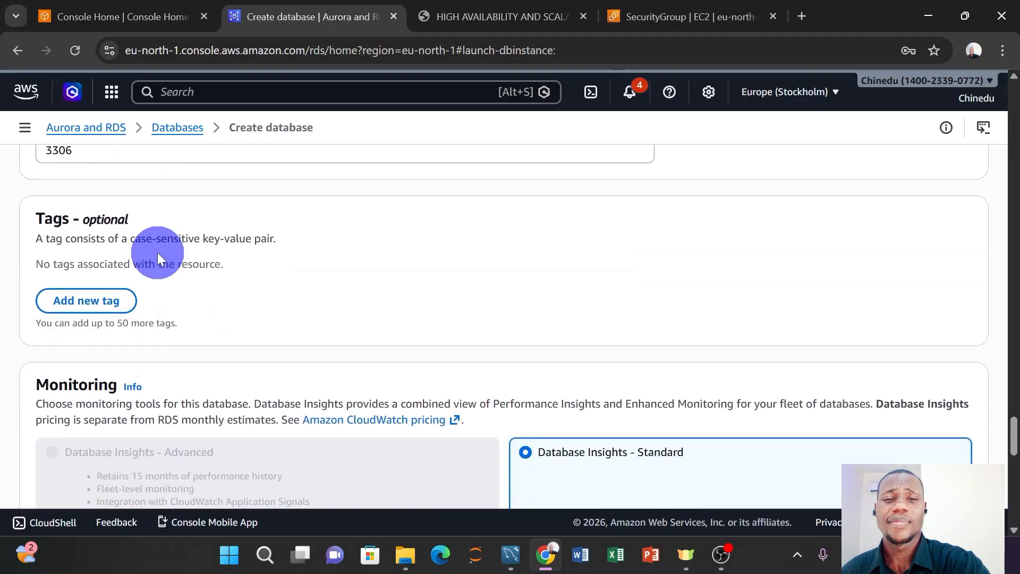
pyautogui.scroll(-6, 162, 255)
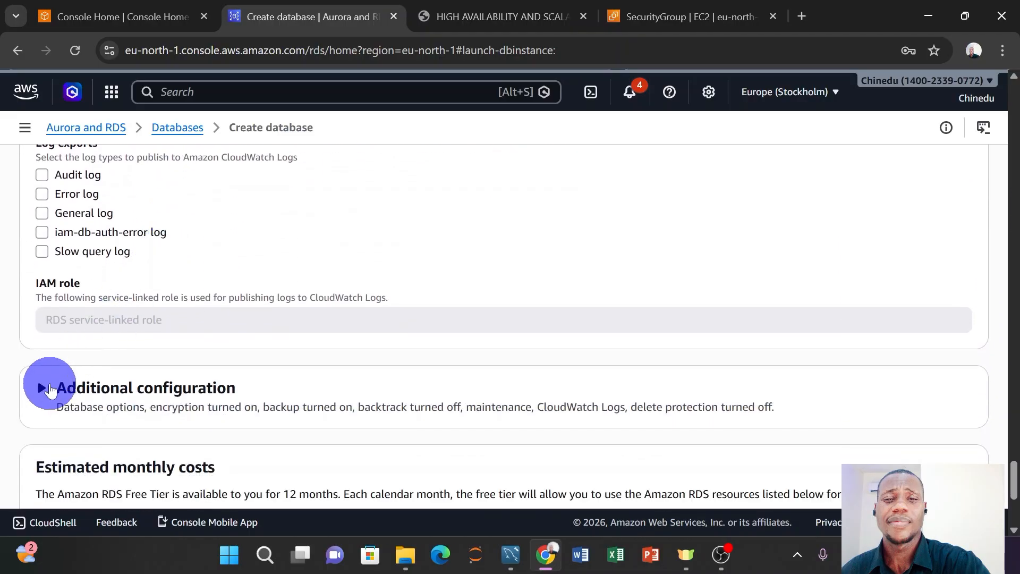
# - Expand the final Additional configuration section and disable automated backup for the database
pyautogui.click(43, 394)
pyautogui.scroll(-2, 113, 351)
pyautogui.scroll(-4, 111, 361)
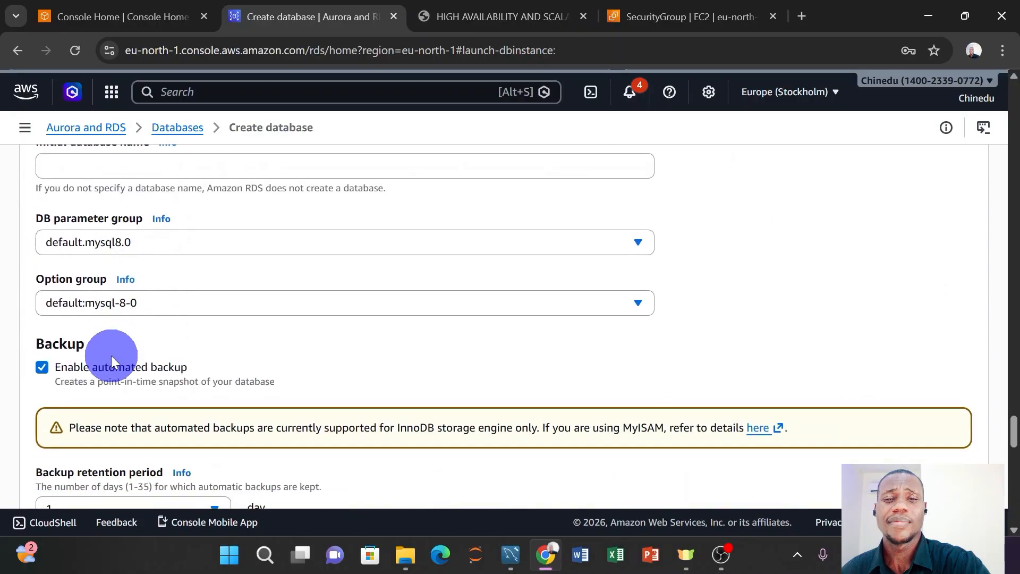
pyautogui.click(46, 366)
pyautogui.scroll(-2, 112, 355)
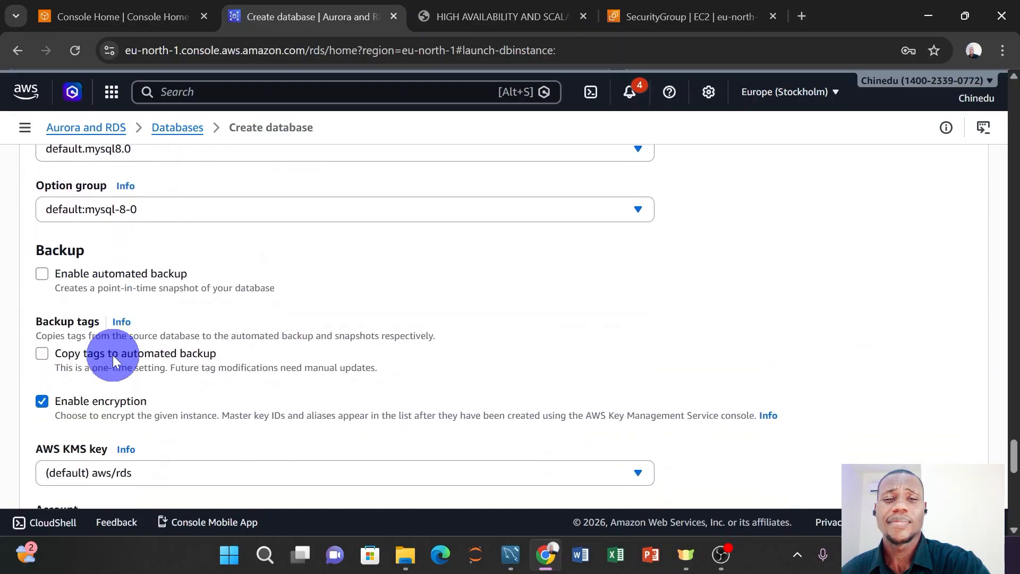
# - Disable encryption and the auto minor version upgrade for the database
pyautogui.click(43, 388)
pyautogui.scroll(-3, 106, 371)
pyautogui.click(43, 348)
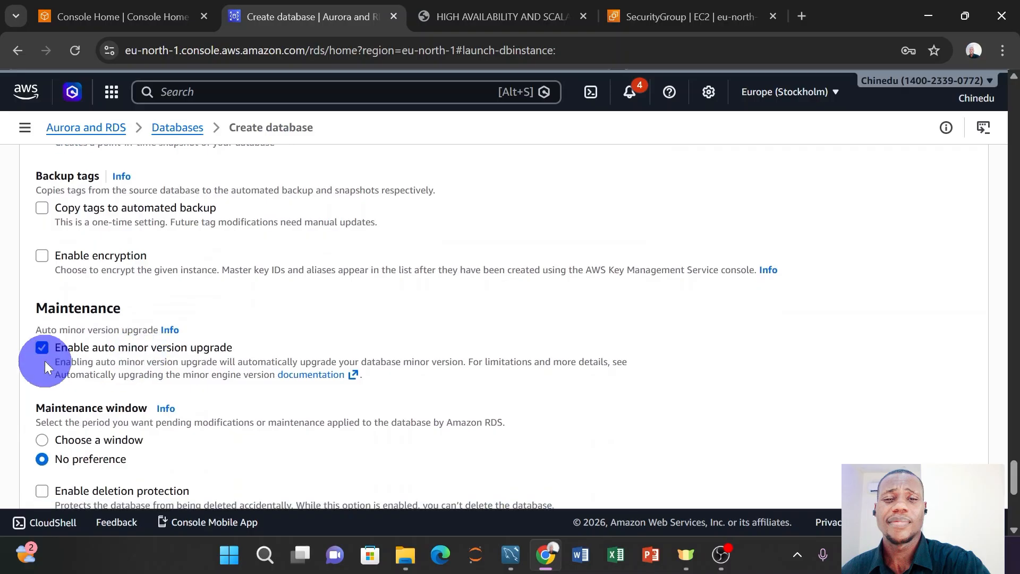
pyautogui.click(42, 348)
pyautogui.scroll(-2, 132, 349)
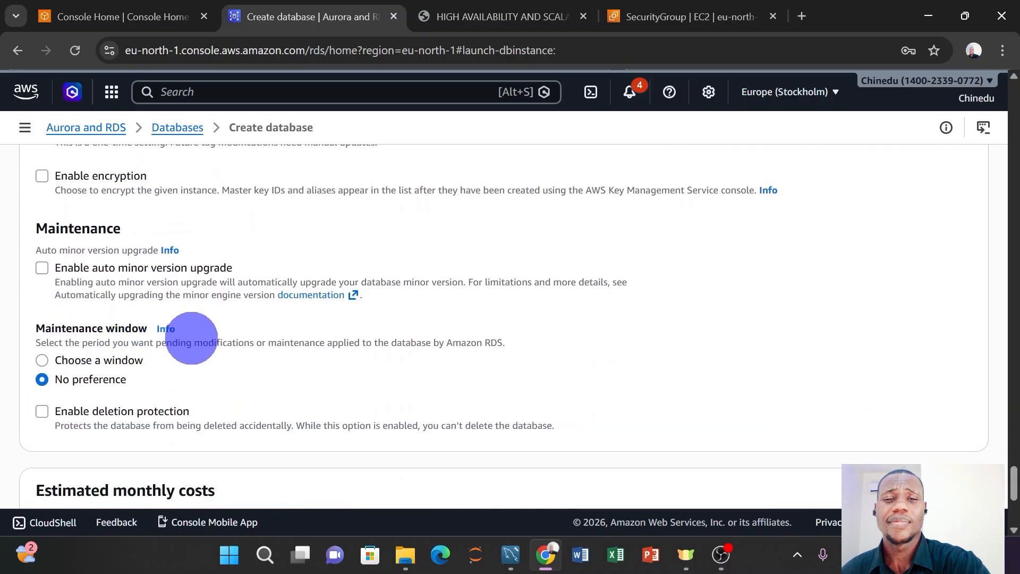
# - Check the deletion protection option and estimated monthly costs, and create the database
pyautogui.scroll(-2, 191, 336)
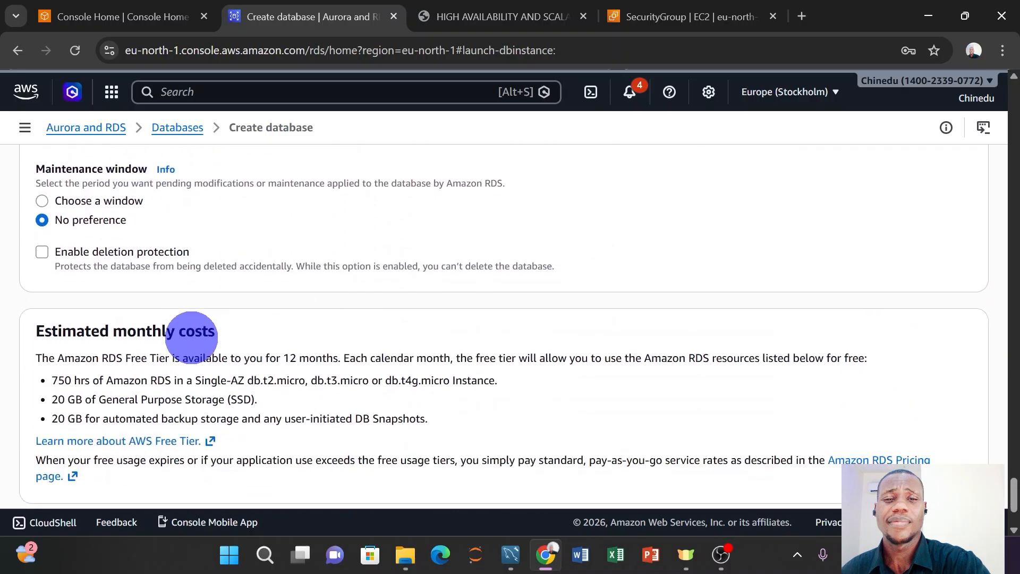
pyautogui.scroll(-2, 192, 337)
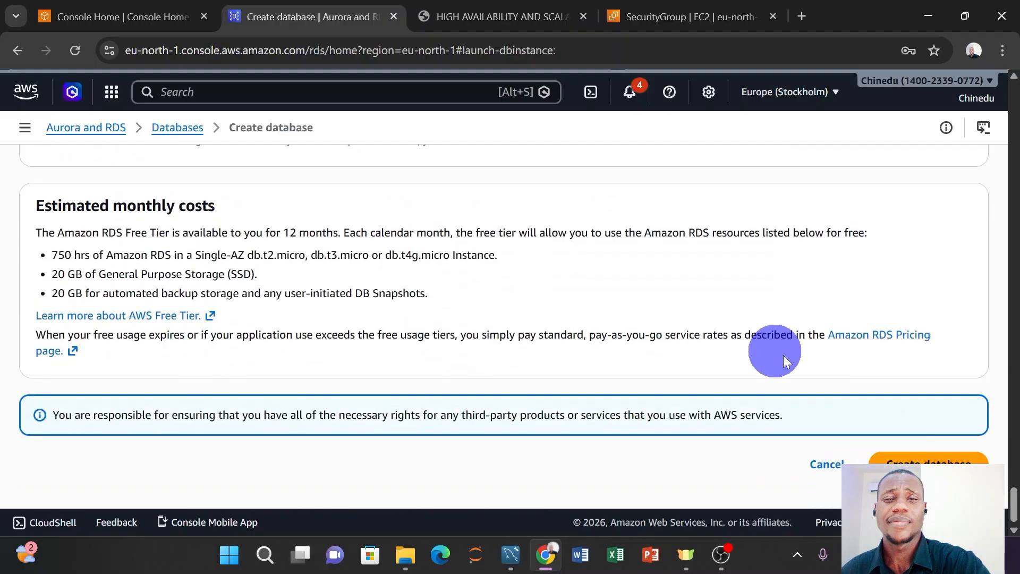
pyautogui.click(934, 460)
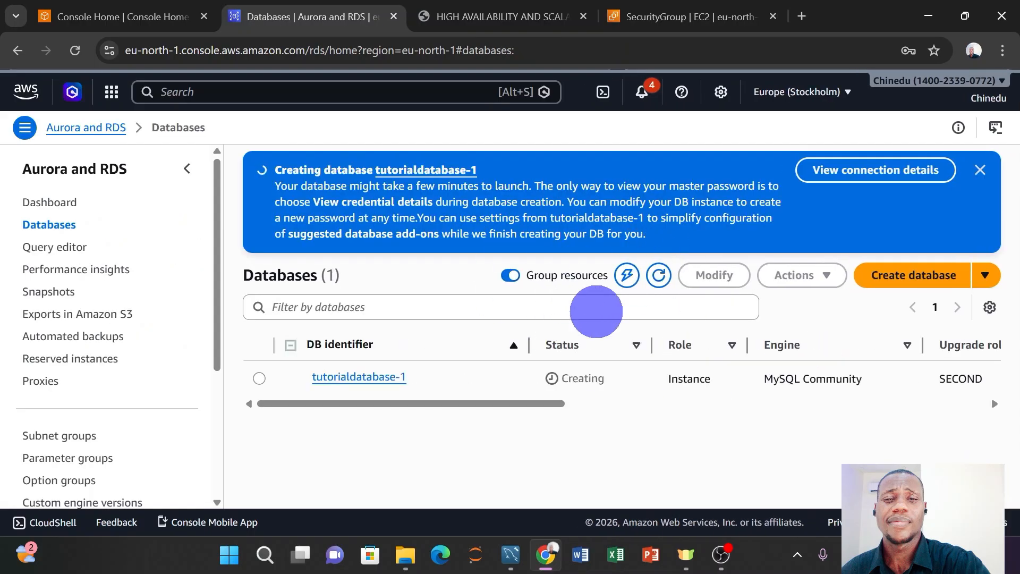
# - Check the guide's connection details instruction and copy the generated master password from tutorialdatabase-1's connection details
pyautogui.click(515, 16)
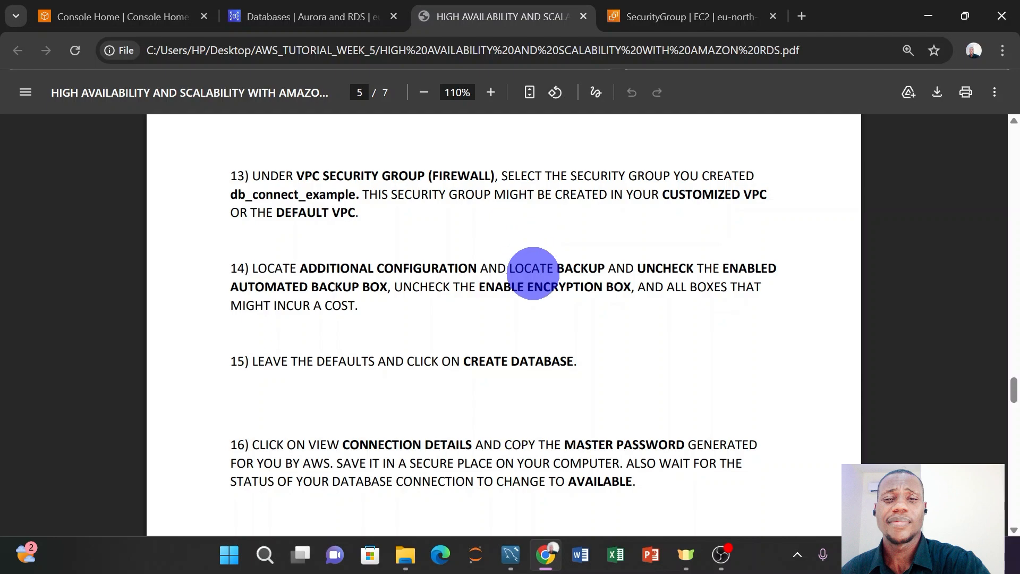
pyautogui.click(316, 10)
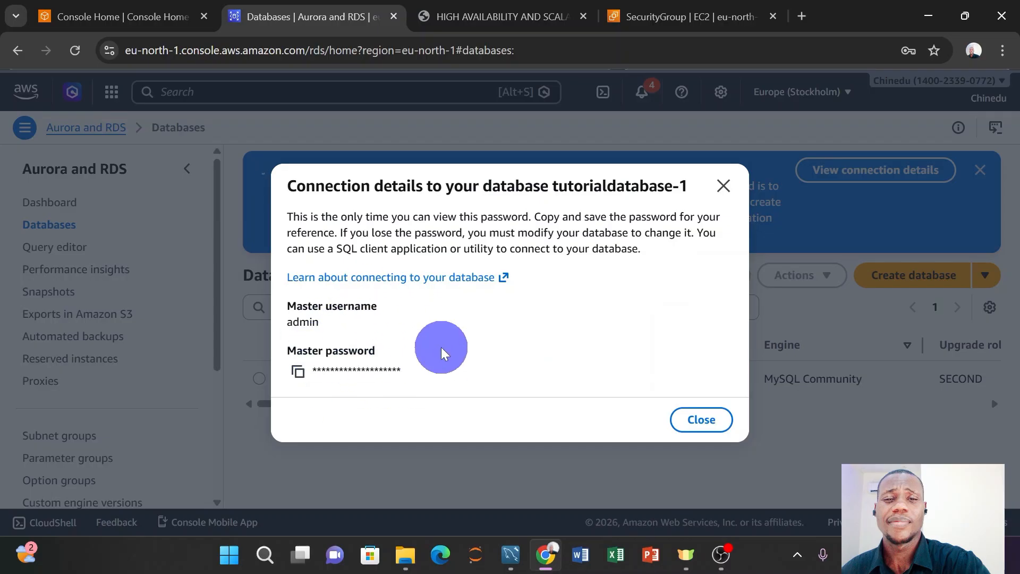
pyautogui.click(297, 371)
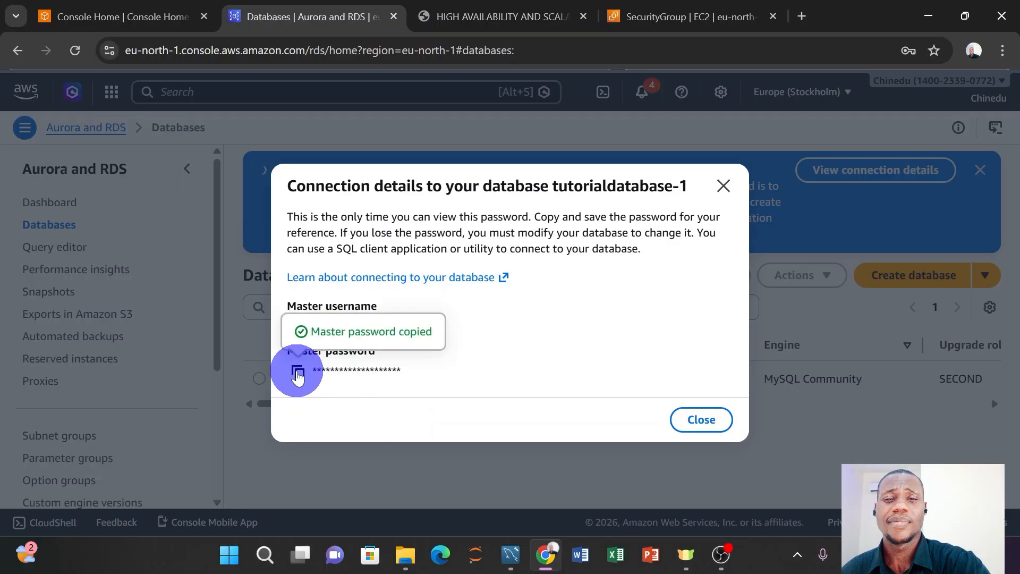
pyautogui.click(702, 419)
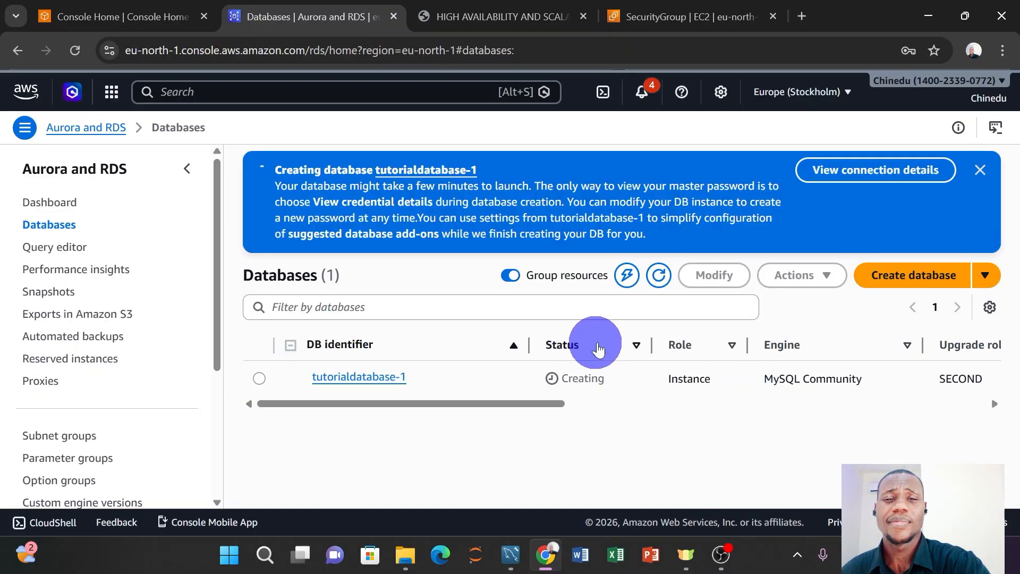
# - Check tutorialdatabase-1's status and read the guide's instructions for locating and copying the endpoint
pyautogui.click(579, 369)
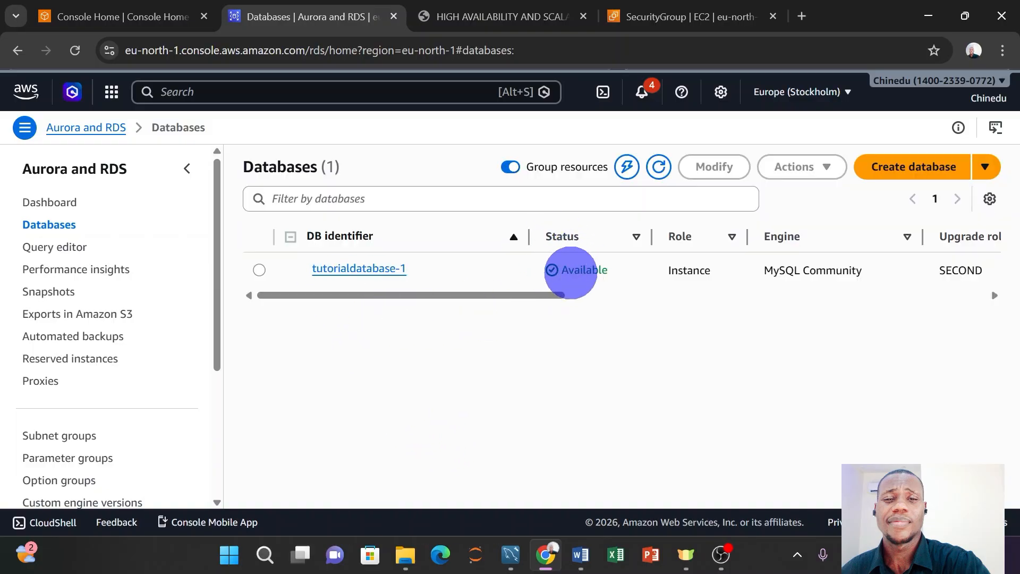
pyautogui.click(490, 10)
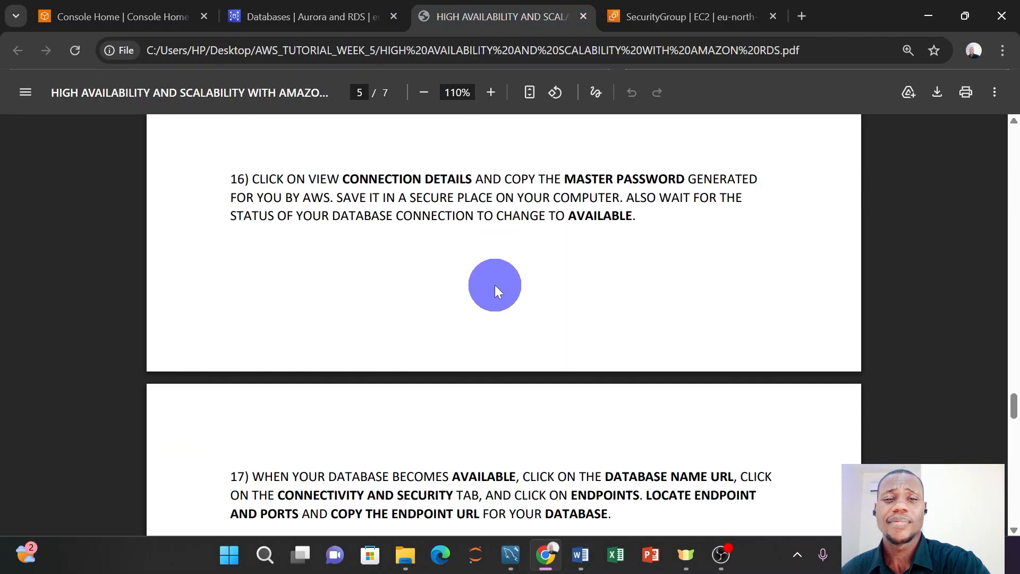
pyautogui.scroll(-2, 495, 290)
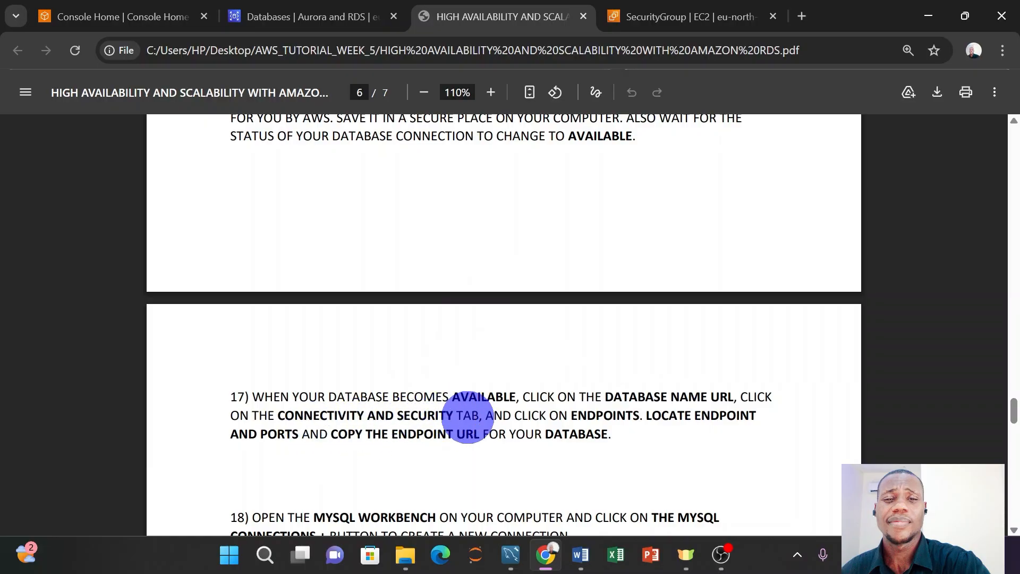
pyautogui.scroll(-1, 474, 419)
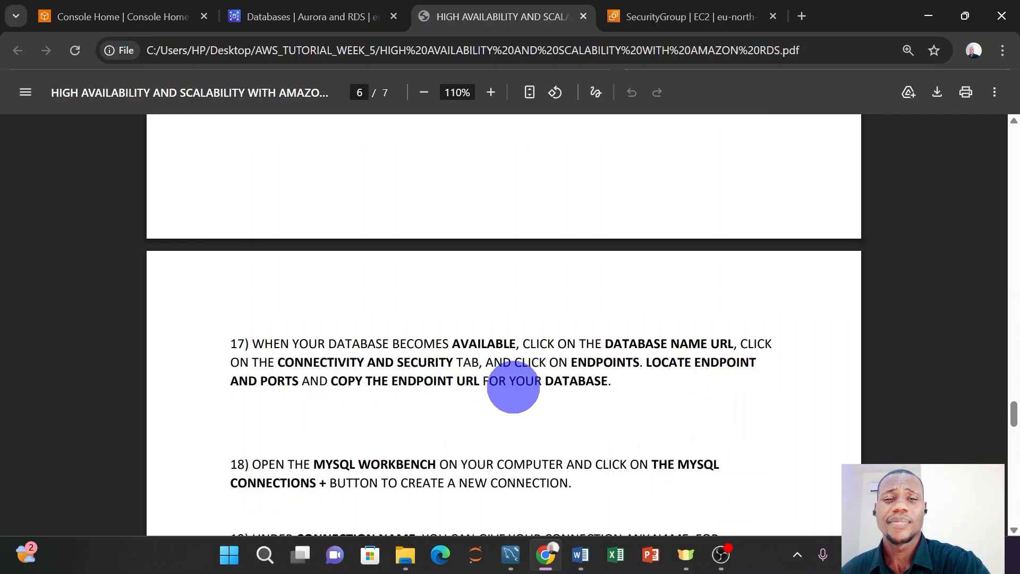
# - Open tutorialdatabase-1's details and show the Endpoints connection information down to Endpoint & port
pyautogui.click(311, 17)
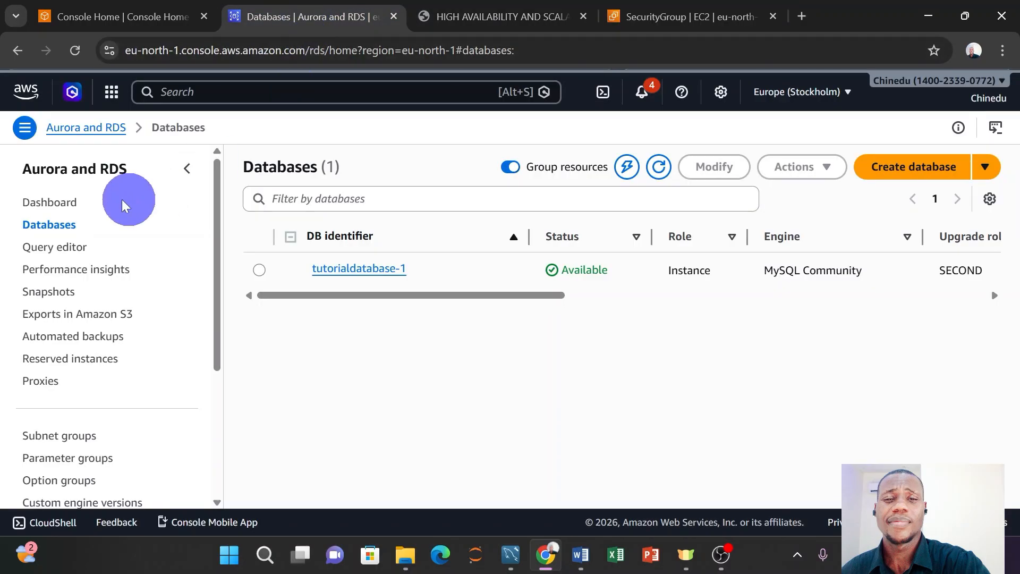
pyautogui.click(332, 270)
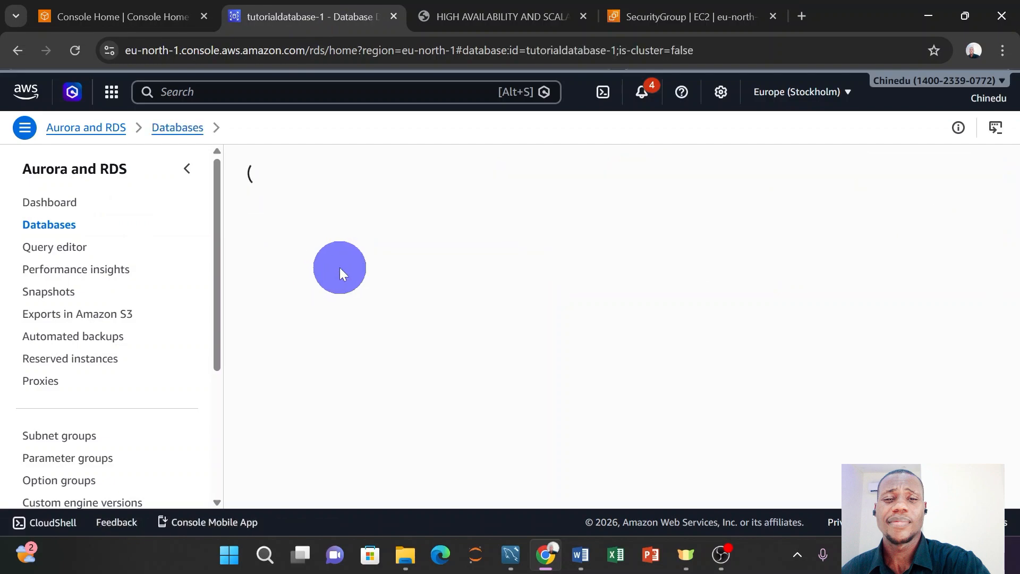
pyautogui.scroll(-2, 339, 273)
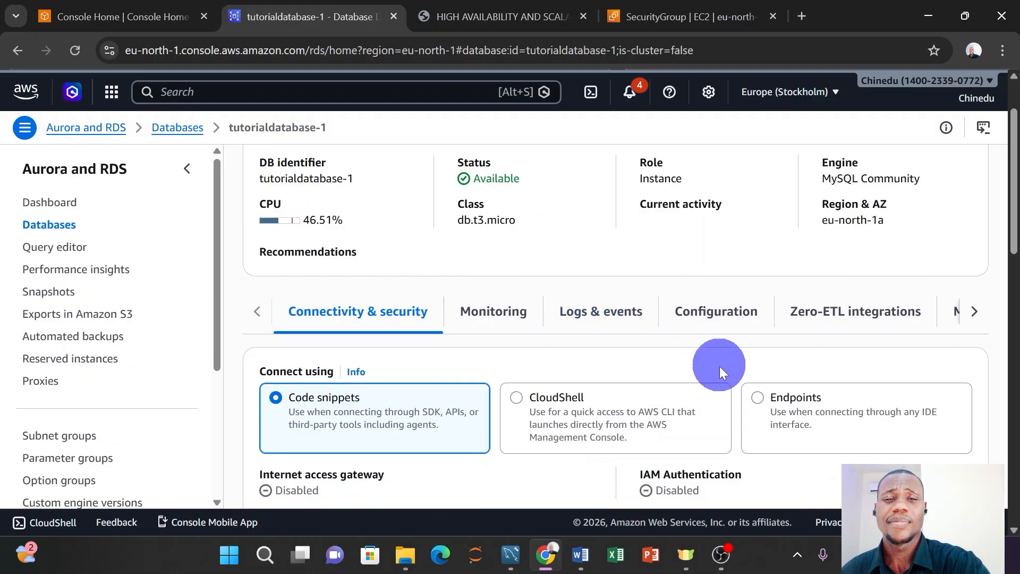
pyautogui.click(758, 396)
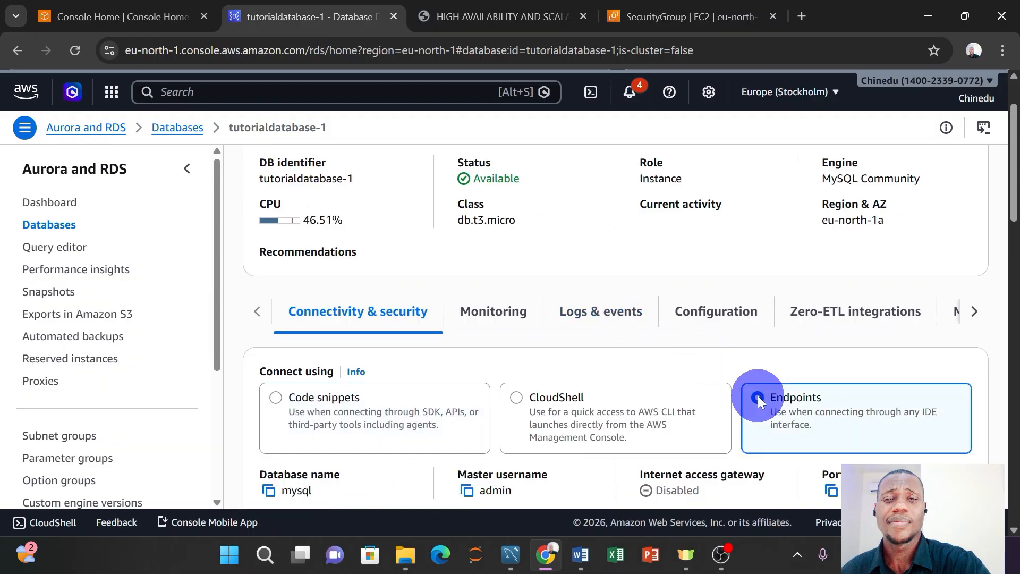
pyautogui.scroll(-3, 656, 339)
pyautogui.scroll(-2, 655, 339)
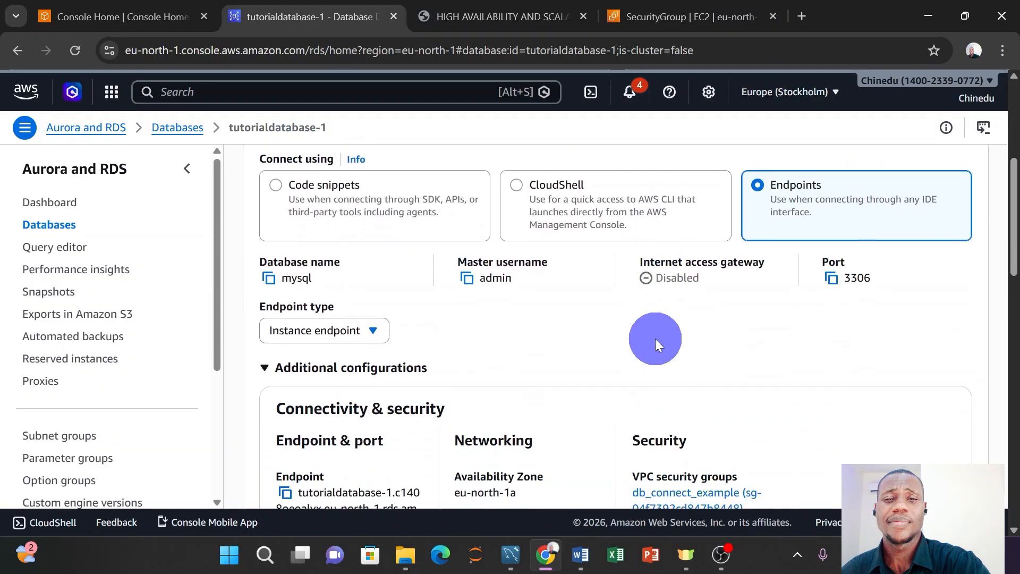
pyautogui.scroll(-2, 413, 247)
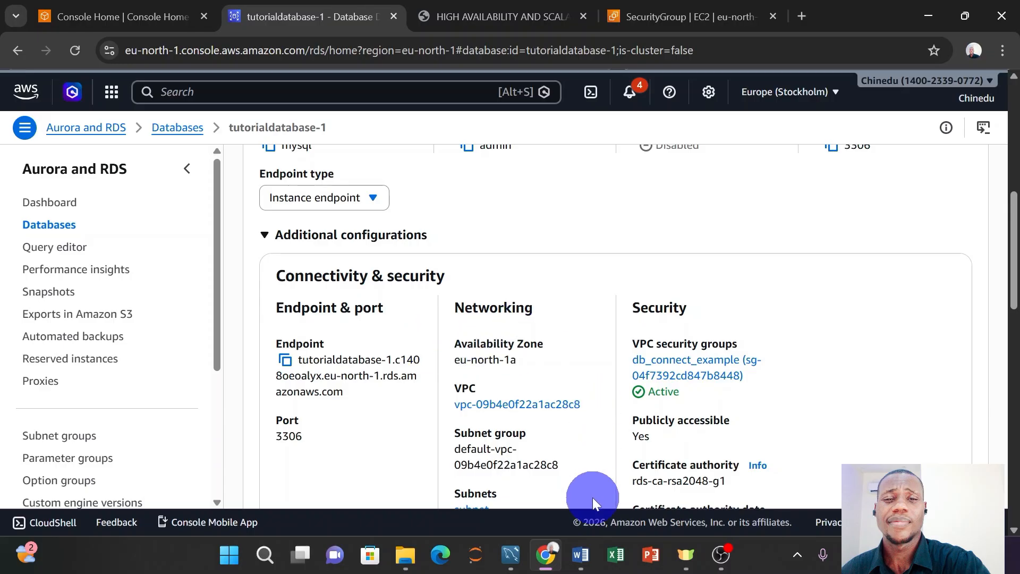
# - Check the guide's MySQL Workbench connection instructions and copy tutorialdatabase-1's endpoint
pyautogui.click(495, 17)
pyautogui.scroll(-2, 479, 238)
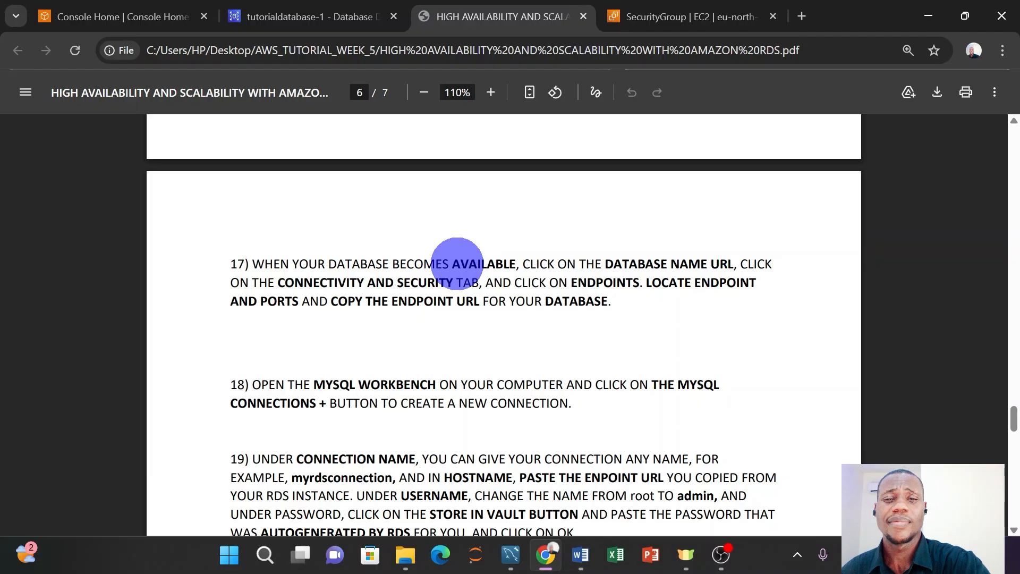
pyautogui.click(337, 17)
pyautogui.click(285, 361)
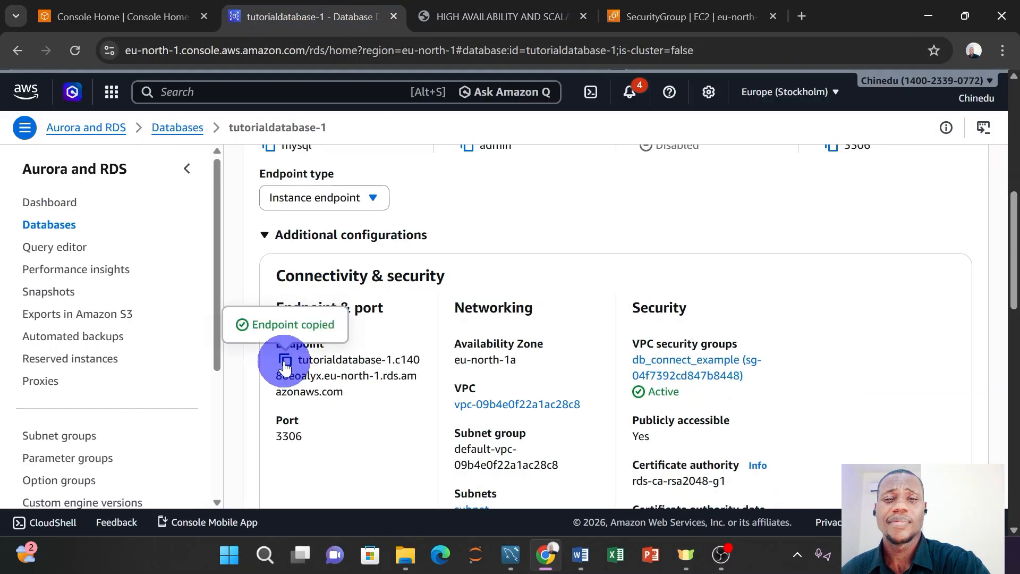
# - Recheck the Endpoints option and the endpoint under Connectivity & security, and switch to MySQL Workbench
pyautogui.scroll(5, 464, 290)
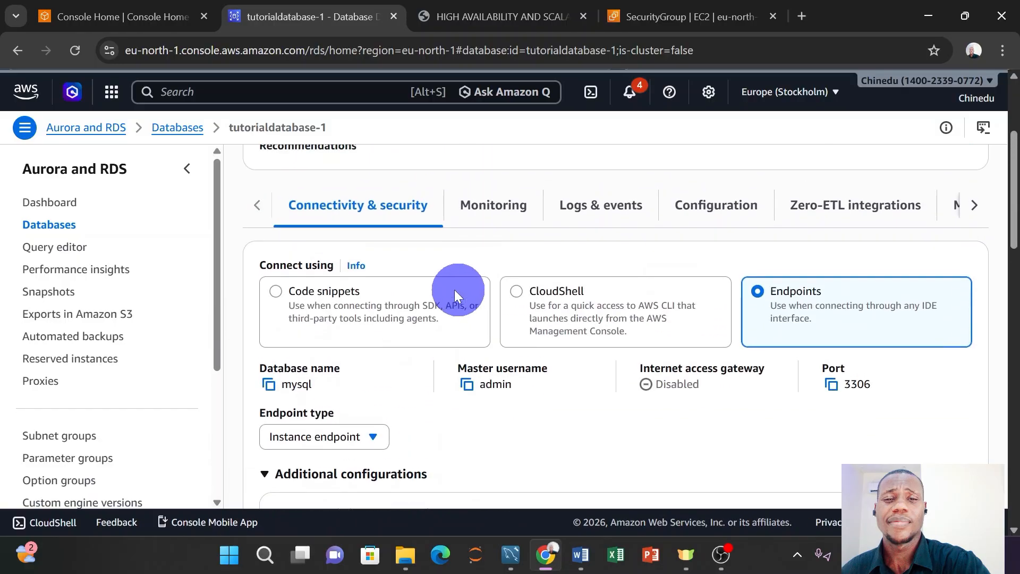
pyautogui.click(377, 215)
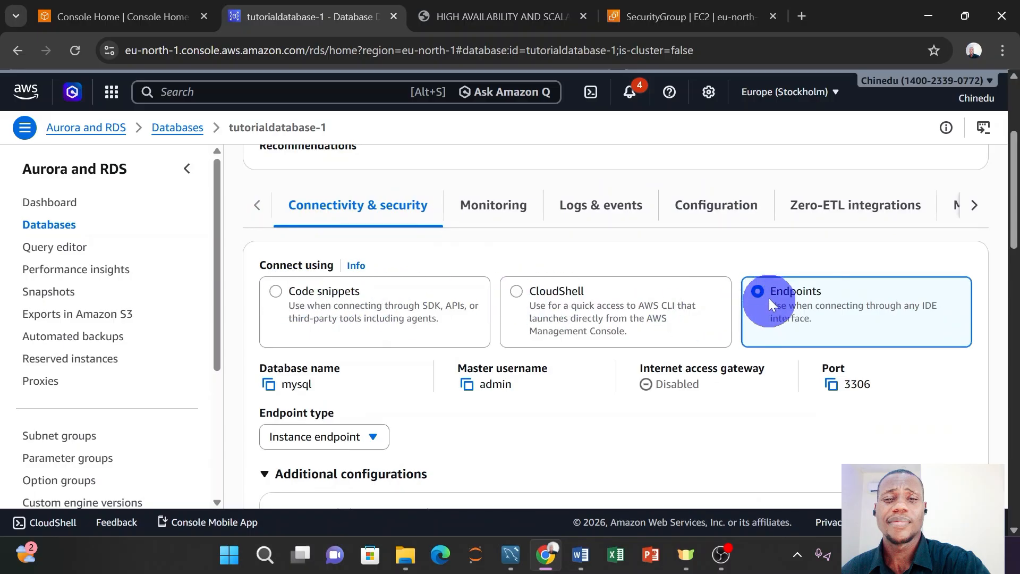
pyautogui.scroll(-3, 421, 375)
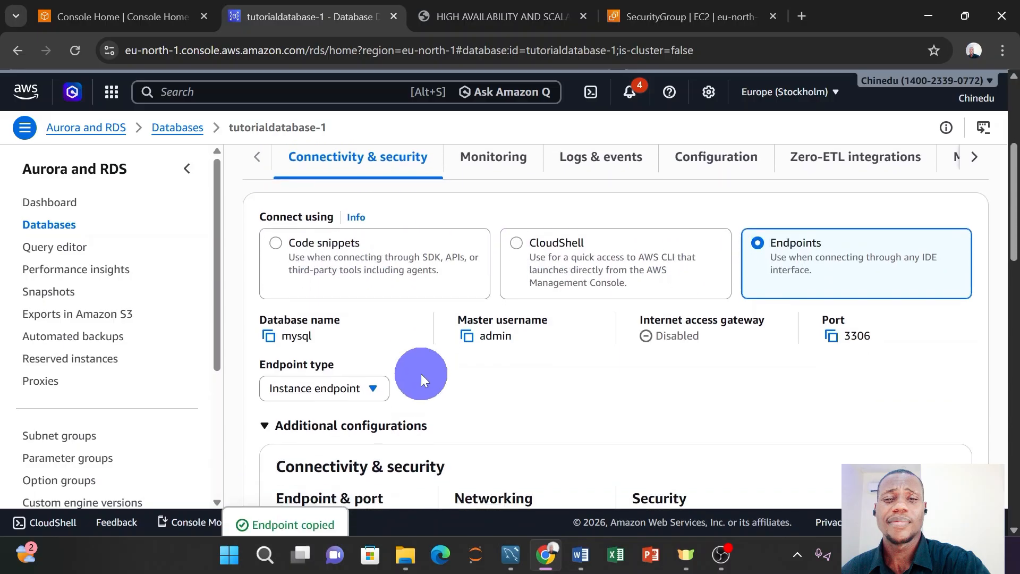
pyautogui.scroll(-1, 345, 428)
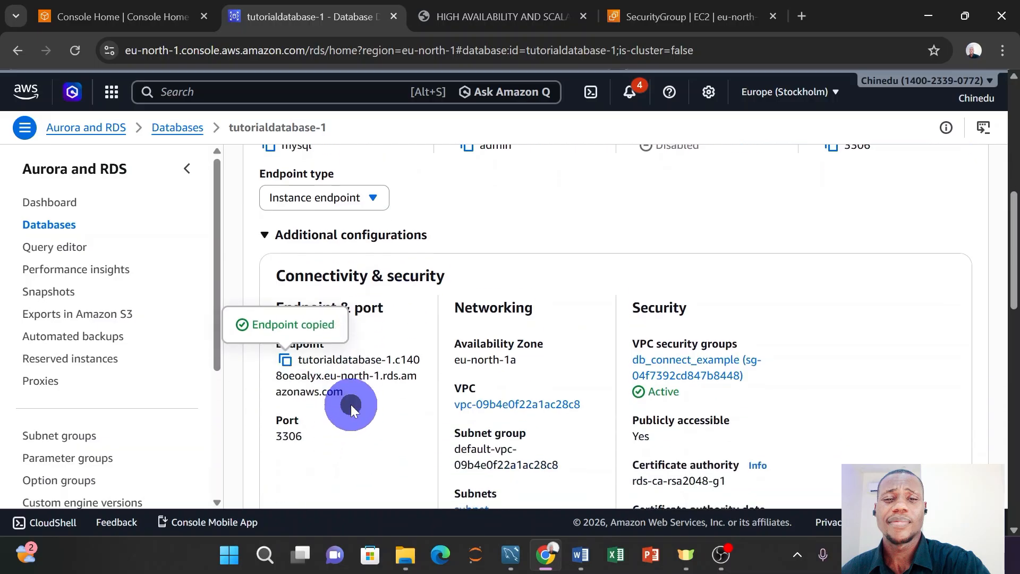
pyautogui.moveTo(510, 552)
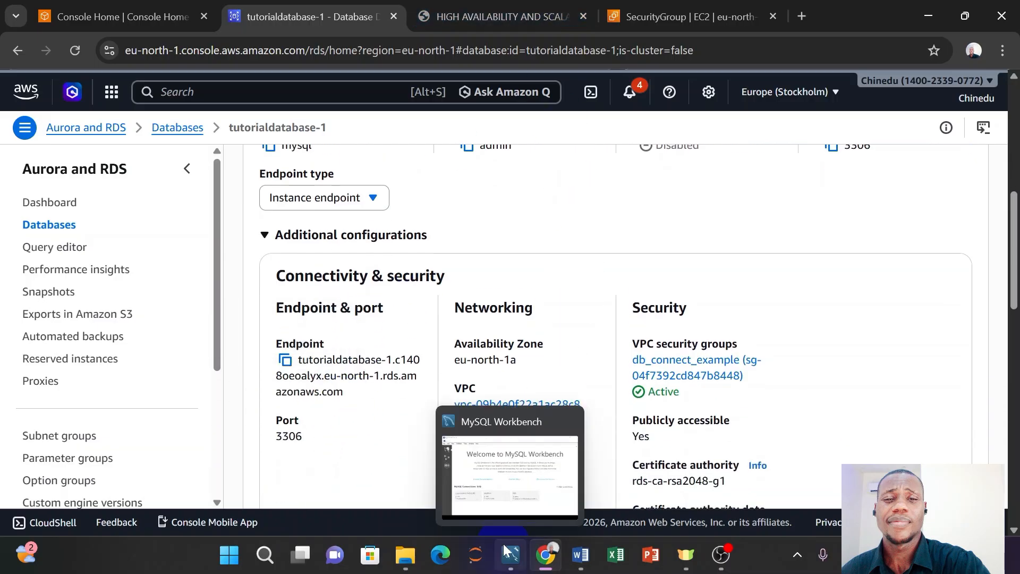
pyautogui.click(510, 500)
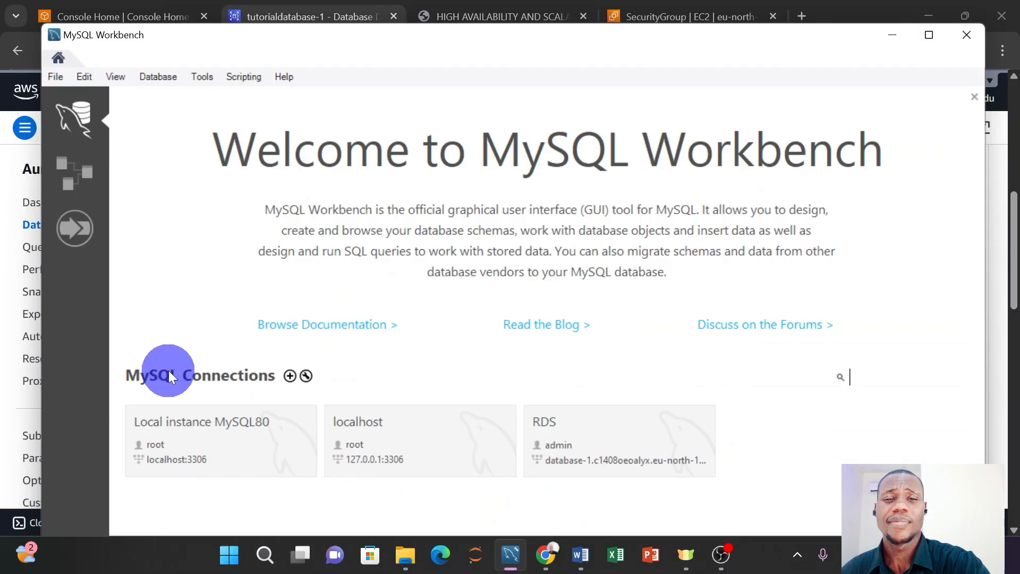
# - Start a new MySQL connection named tutorial-connection and paste the copied tutorialdatabase-1 endpoint as its hostname
pyautogui.click(290, 375)
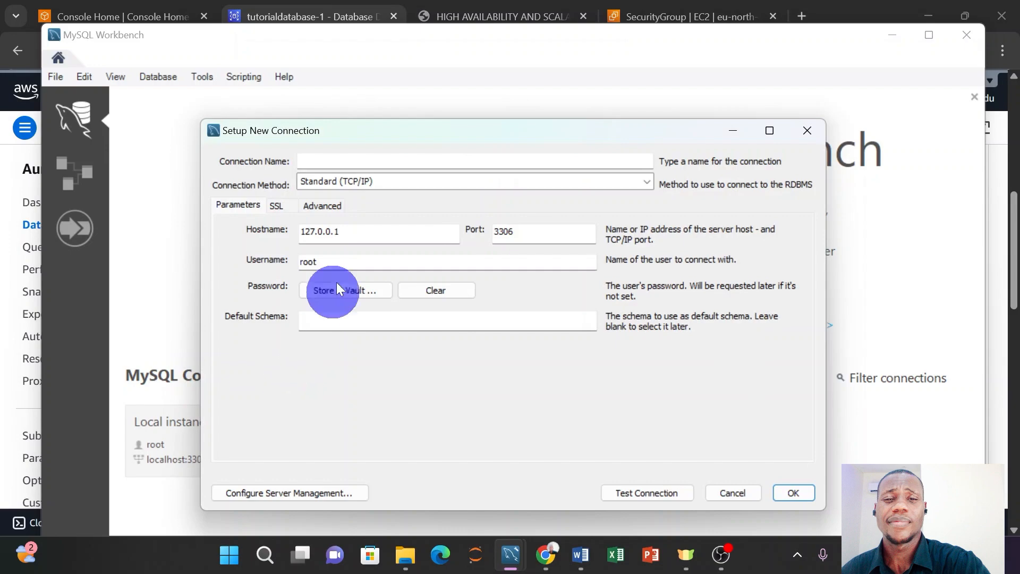
pyautogui.click(336, 160)
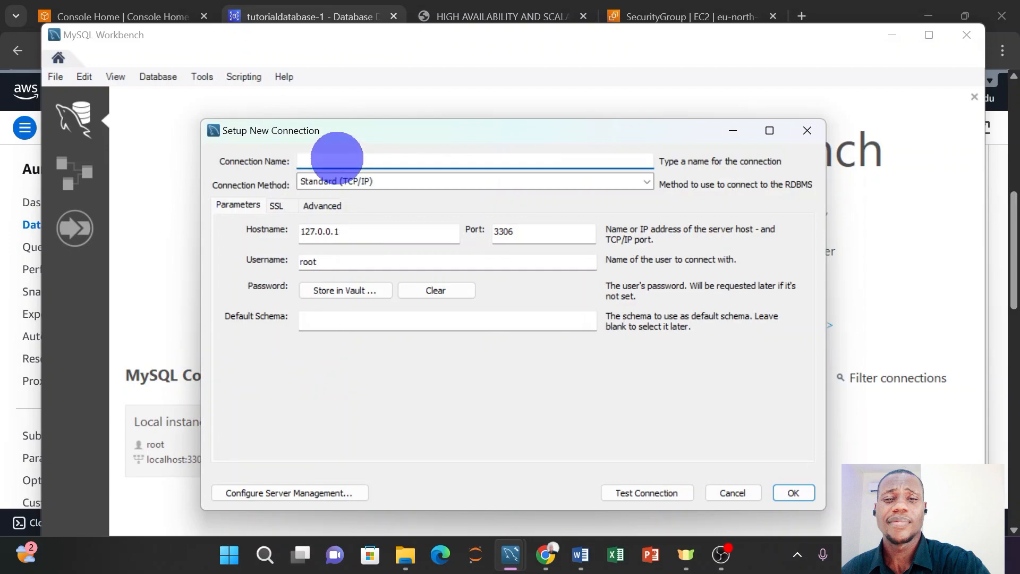
pyautogui.write('tutorial-connection')
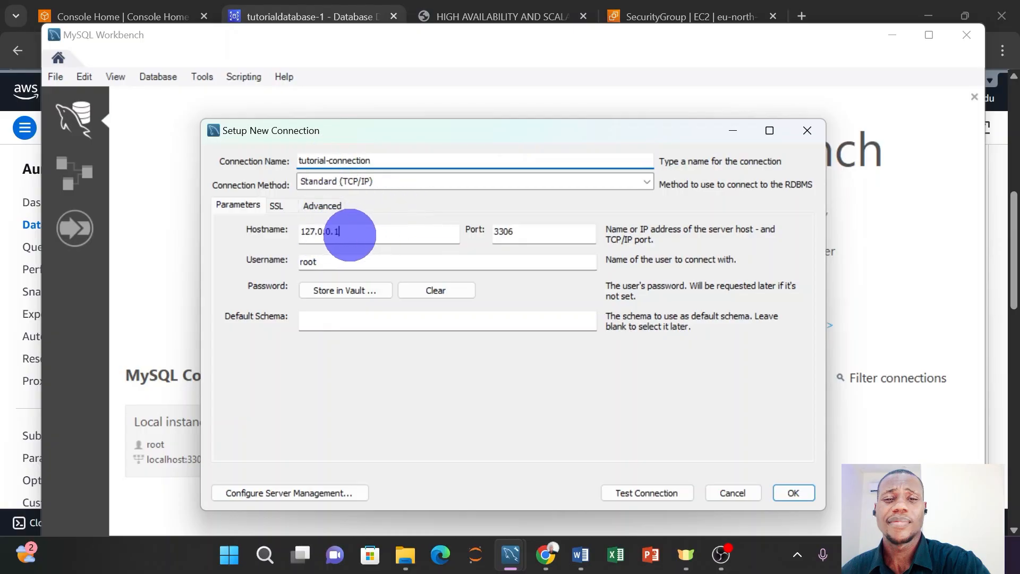
pyautogui.click(349, 235)
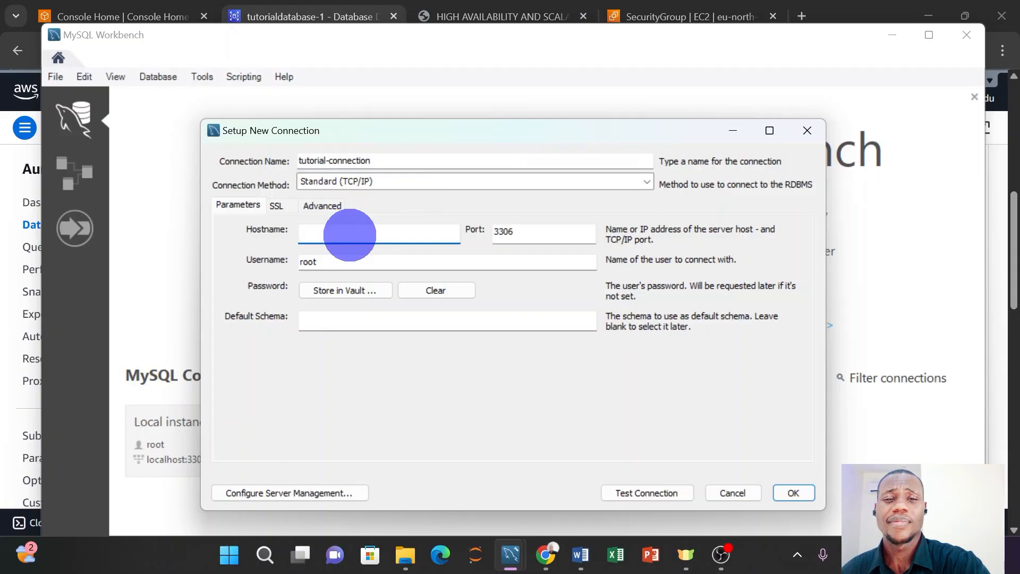
pyautogui.hotkey('ctrl', 'v')
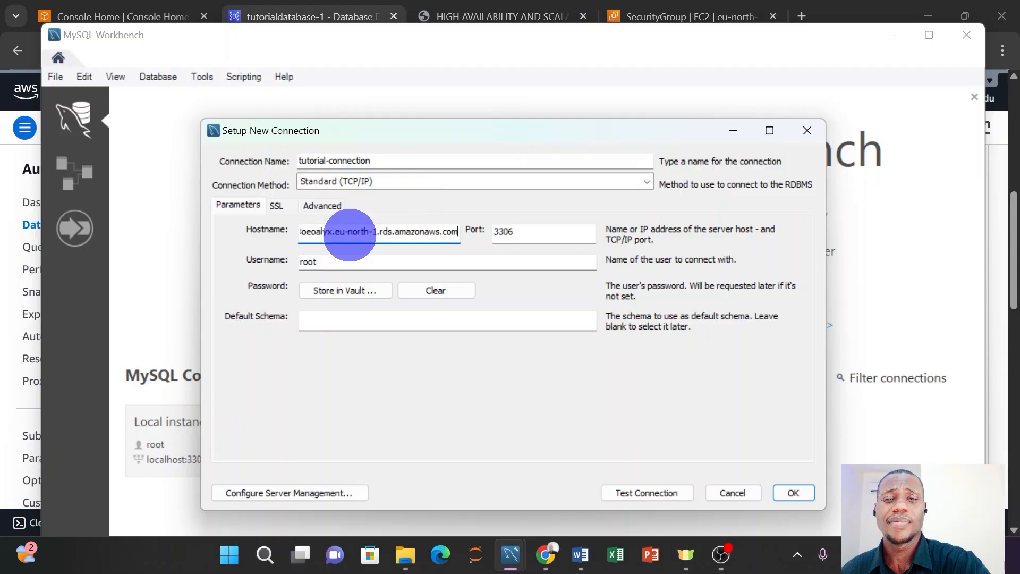
# - Recheck and recopy tutorialdatabase-1's endpoint in the AWS console, and return to the connection setup in MySQL Workbench
pyautogui.moveTo(547, 554)
pyautogui.click(547, 467)
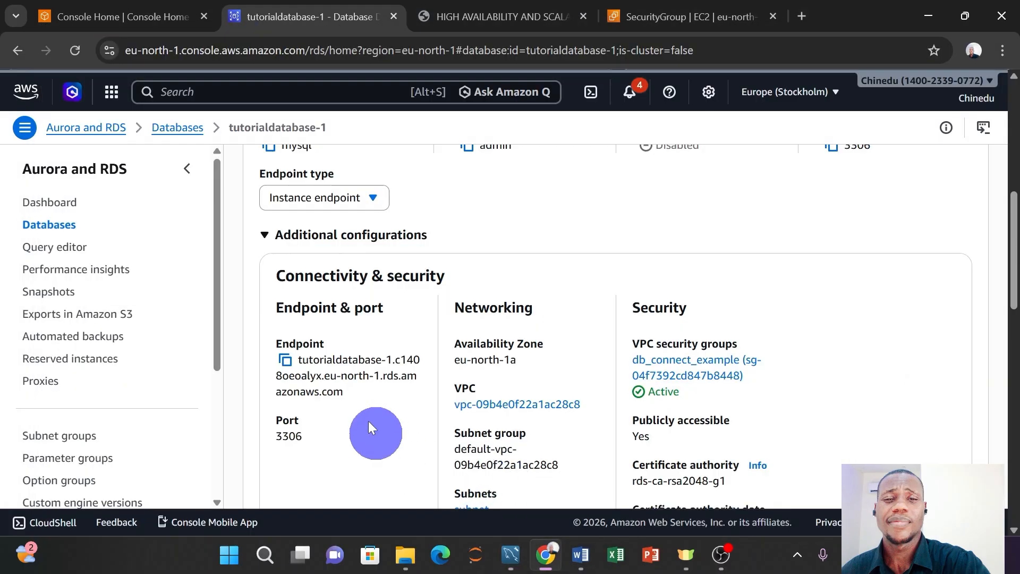
pyautogui.click(285, 360)
pyautogui.click(523, 552)
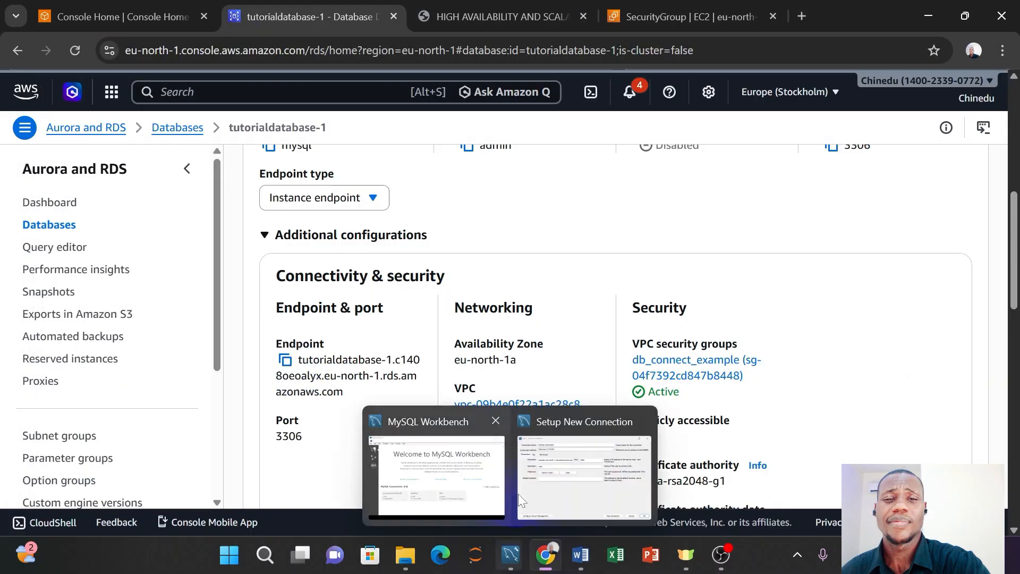
pyautogui.click(518, 480)
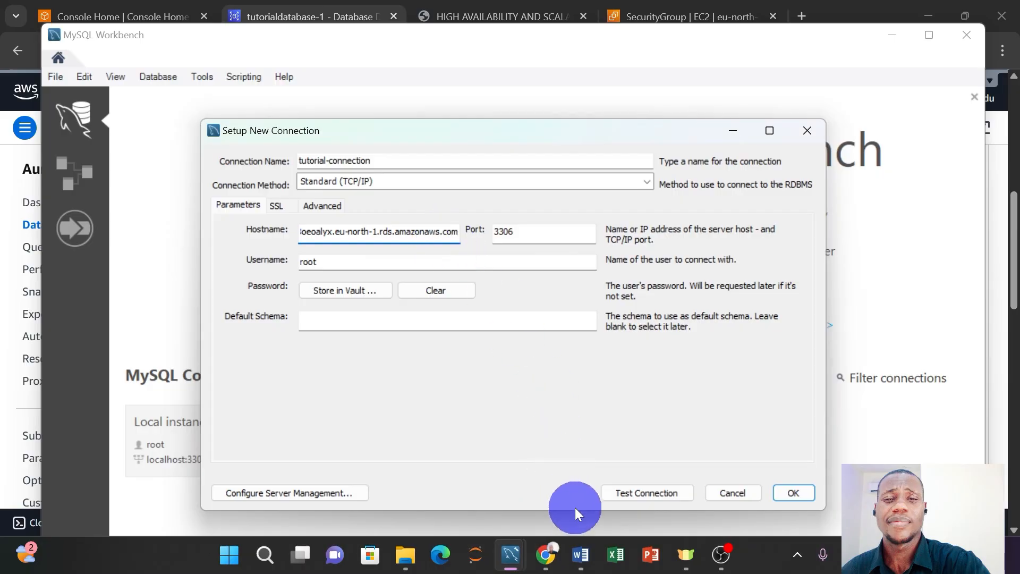
# - Check the PDF guide's connection settings in Chrome and set tutorial-connection's username to admin in MySQL Workbench
pyautogui.moveTo(539, 554)
pyautogui.click(544, 462)
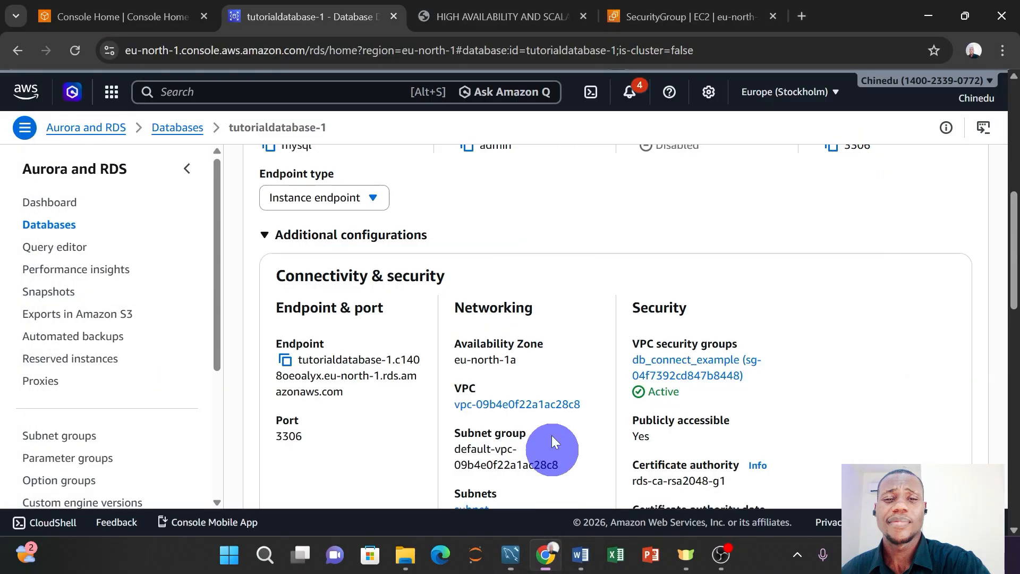
pyautogui.click(467, 16)
pyautogui.scroll(-2, 490, 276)
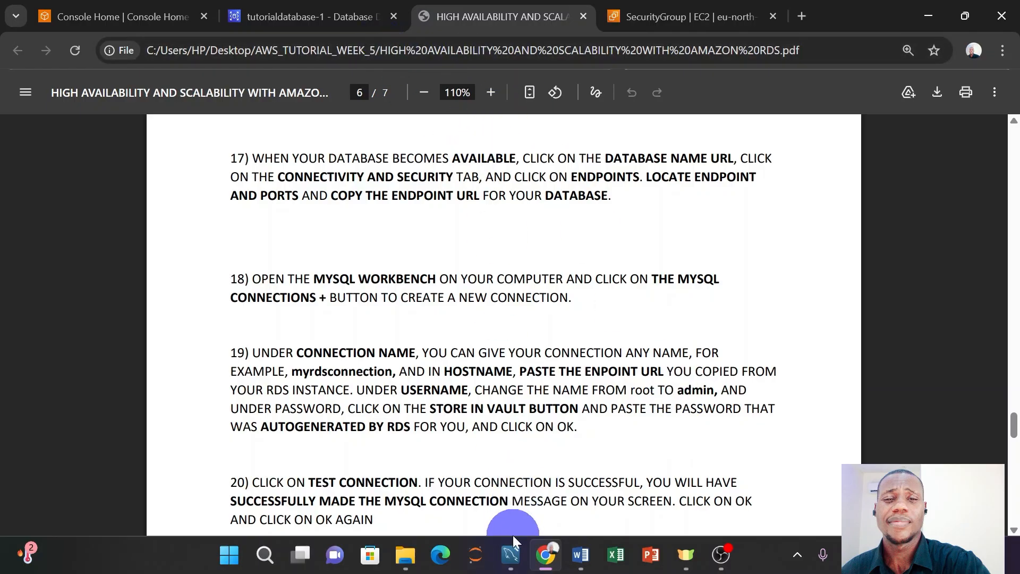
pyautogui.moveTo(513, 542)
pyautogui.click(455, 489)
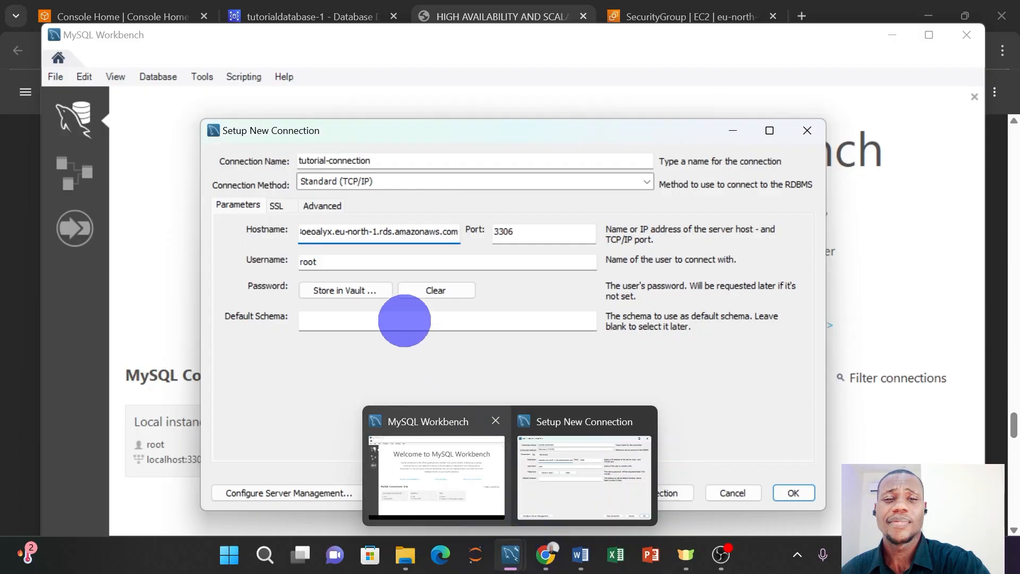
pyautogui.click(322, 261)
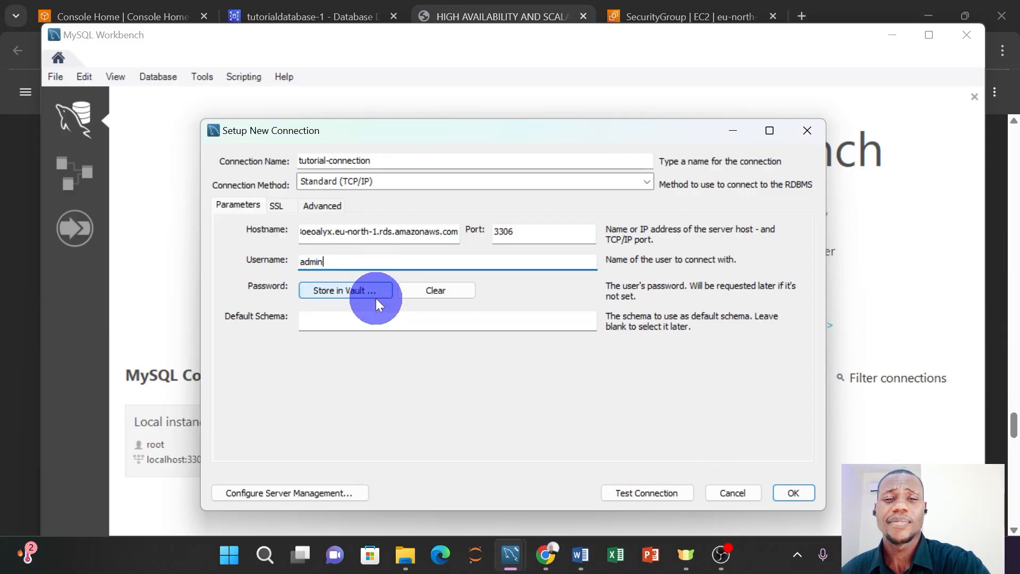
# - Copy the autogenerated database password from the Word document and store it in the vault for tutorial-connection
pyautogui.click(358, 291)
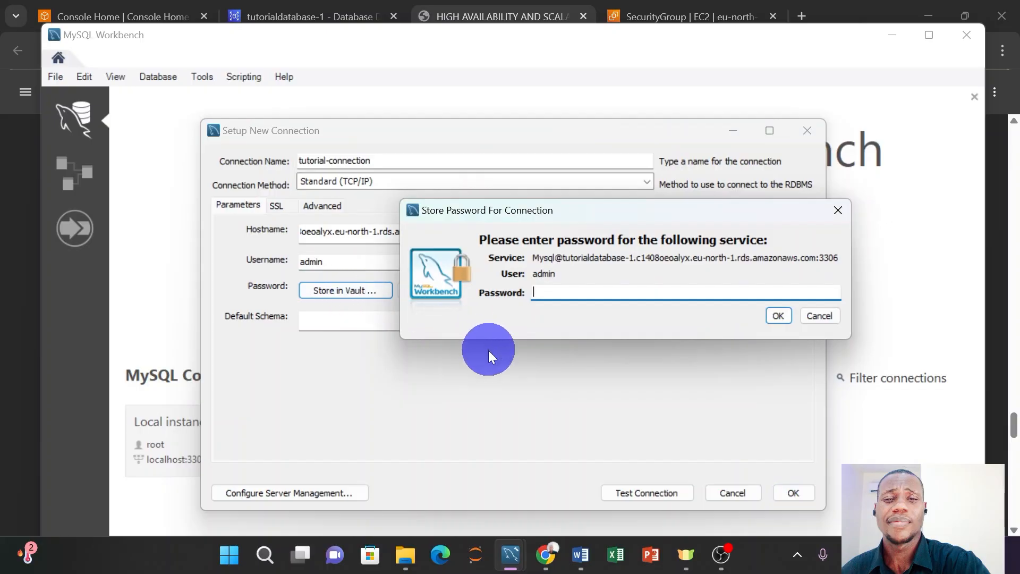
pyautogui.moveTo(579, 564)
pyautogui.click(591, 490)
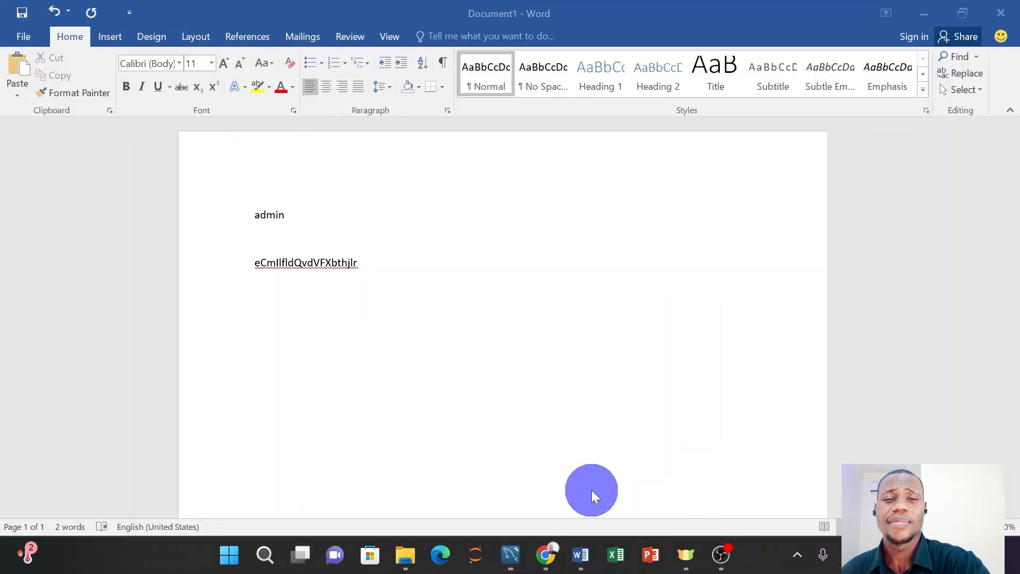
pyautogui.moveTo(361, 263); pyautogui.dragTo(252, 268)
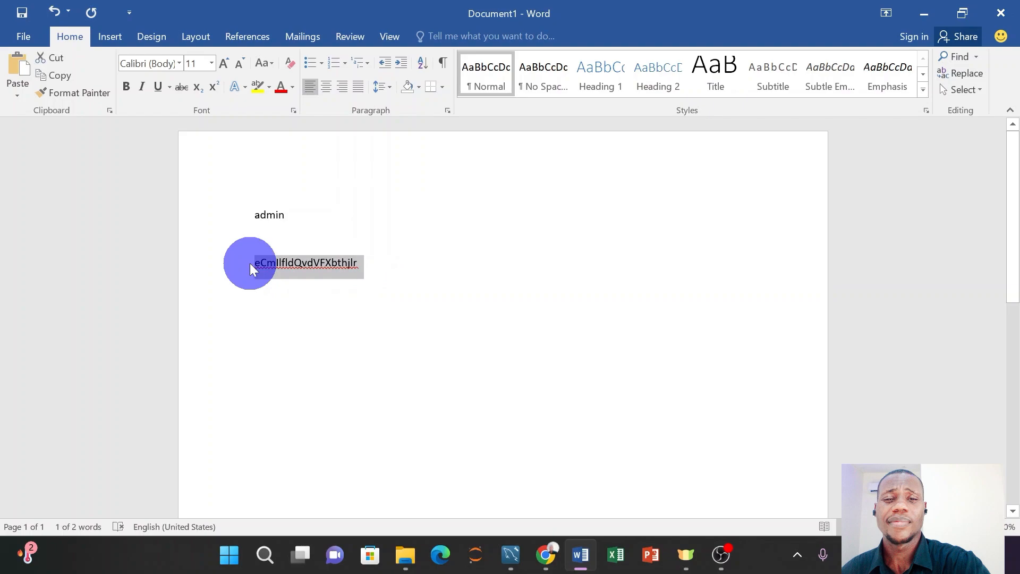
pyautogui.moveTo(511, 555)
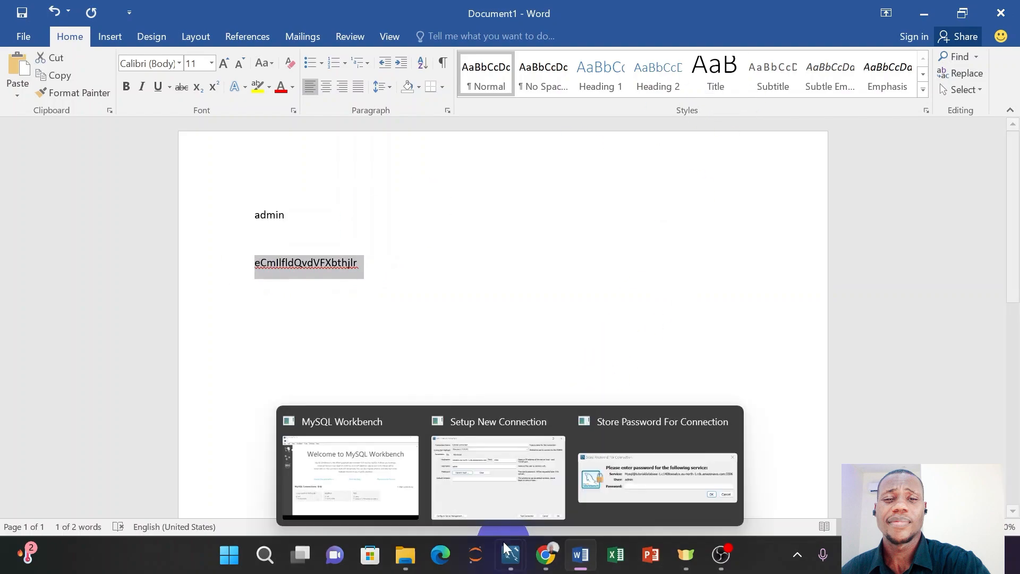
pyautogui.click(504, 514)
pyautogui.click(580, 293)
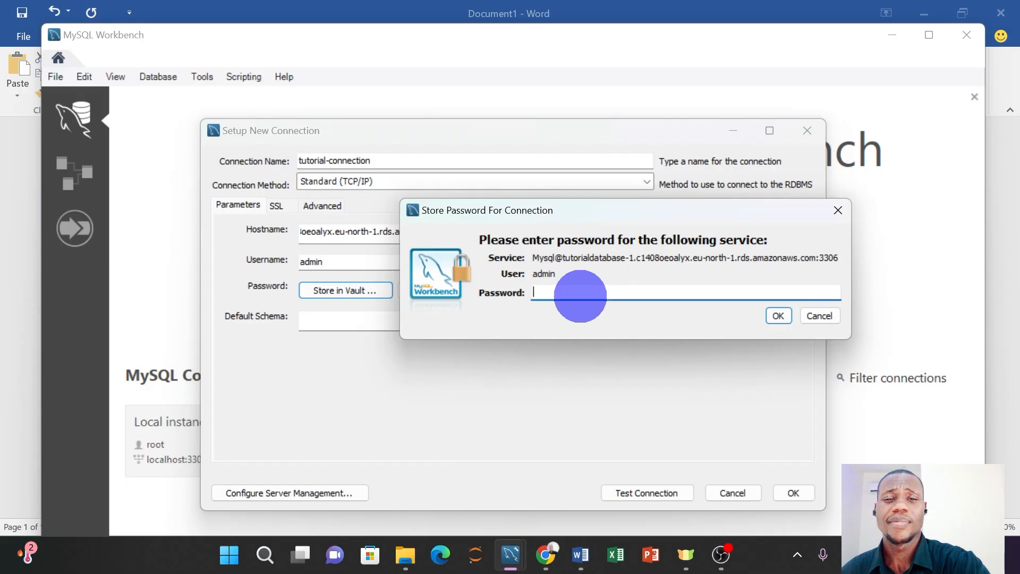
pyautogui.click(779, 316)
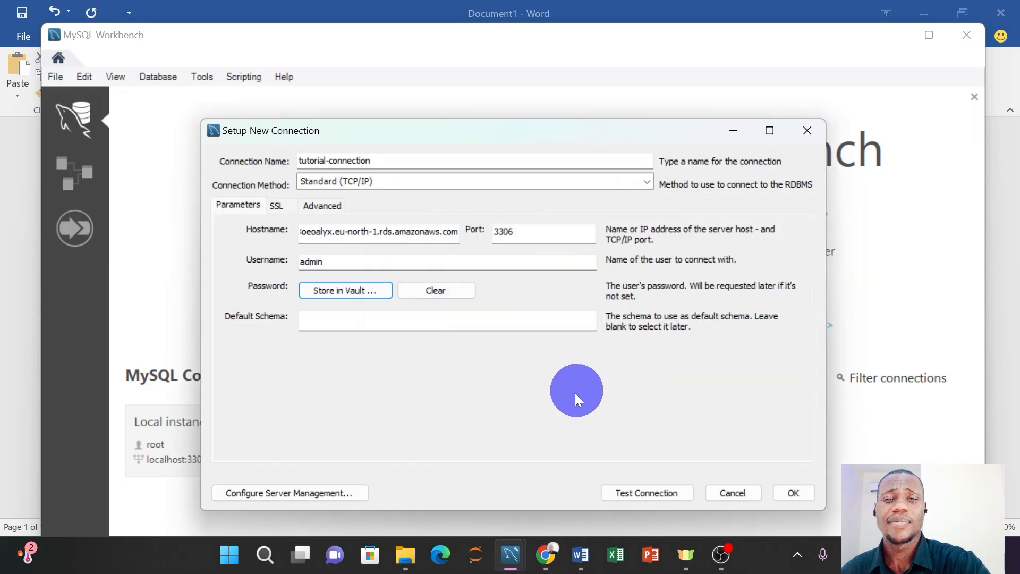
# - Check the guide's connection-test instructions in Chrome and test tutorial-connection in MySQL Workbench
pyautogui.moveTo(546, 555)
pyautogui.click(561, 494)
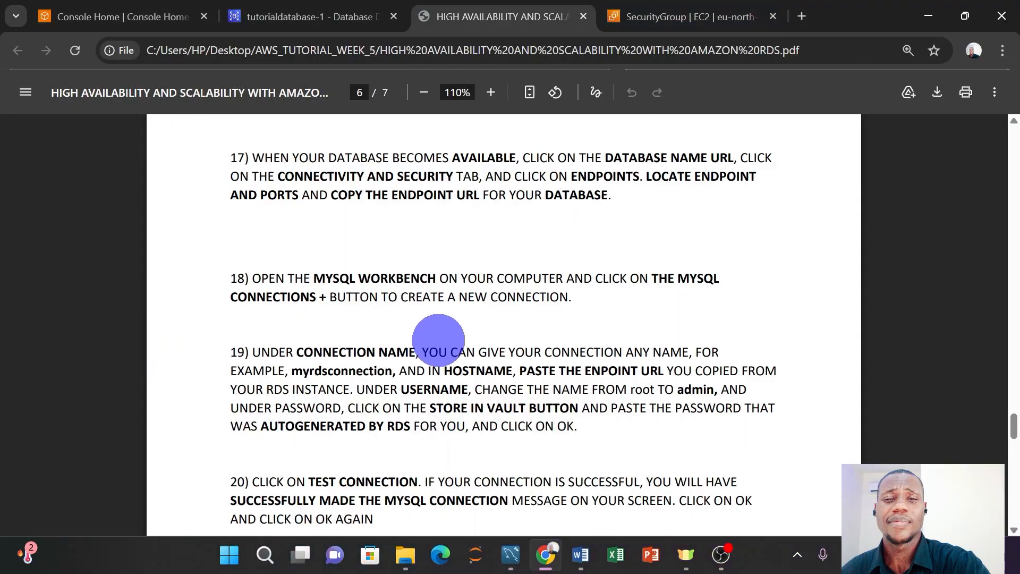
pyautogui.scroll(-1, 438, 342)
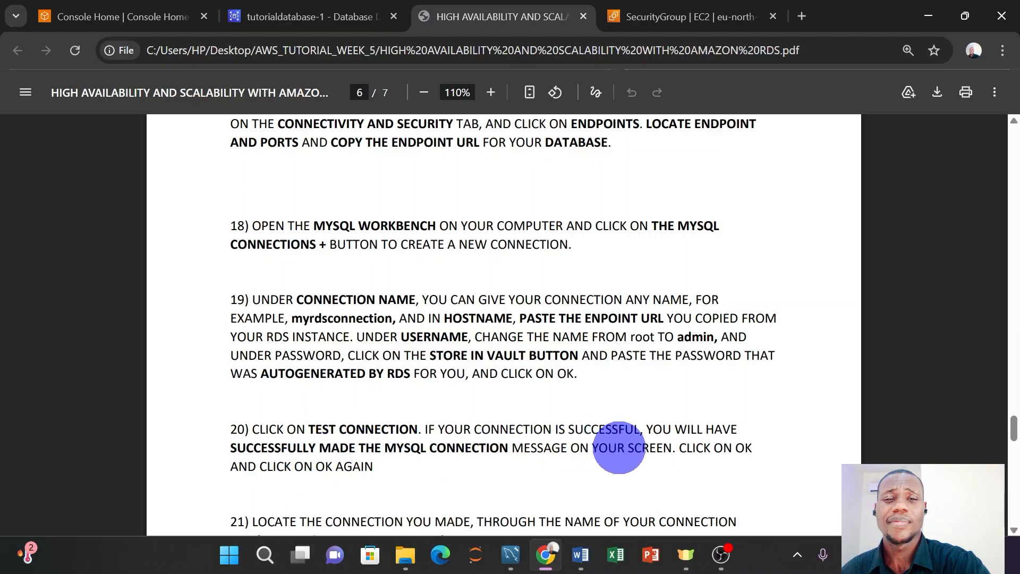
pyautogui.moveTo(508, 549)
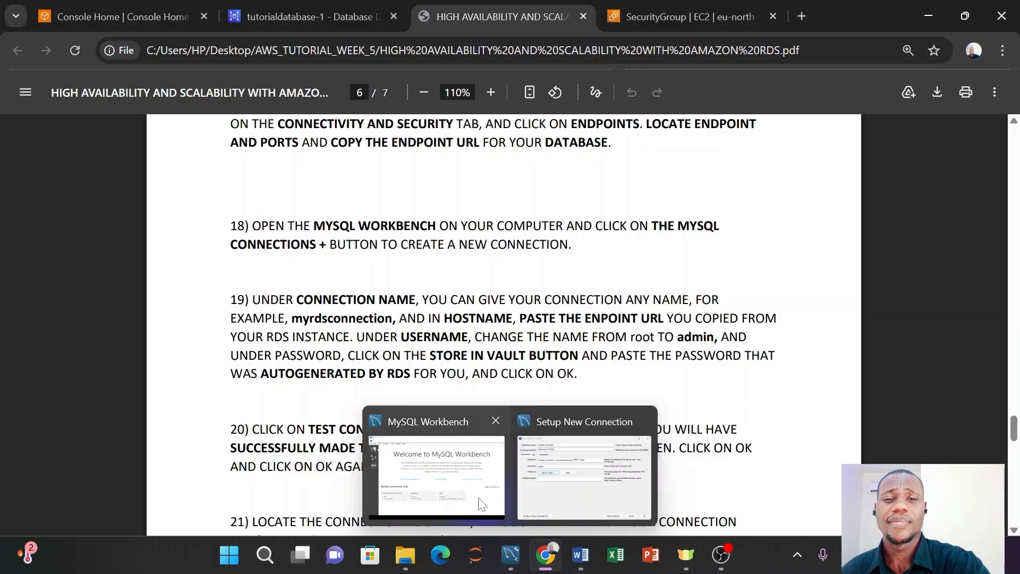
pyautogui.click(494, 495)
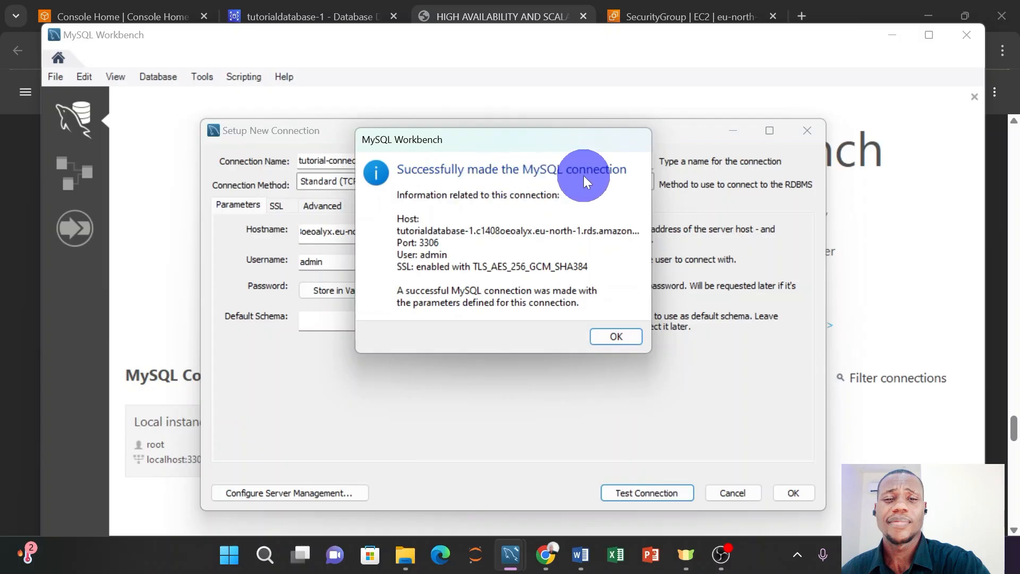
pyautogui.click(613, 337)
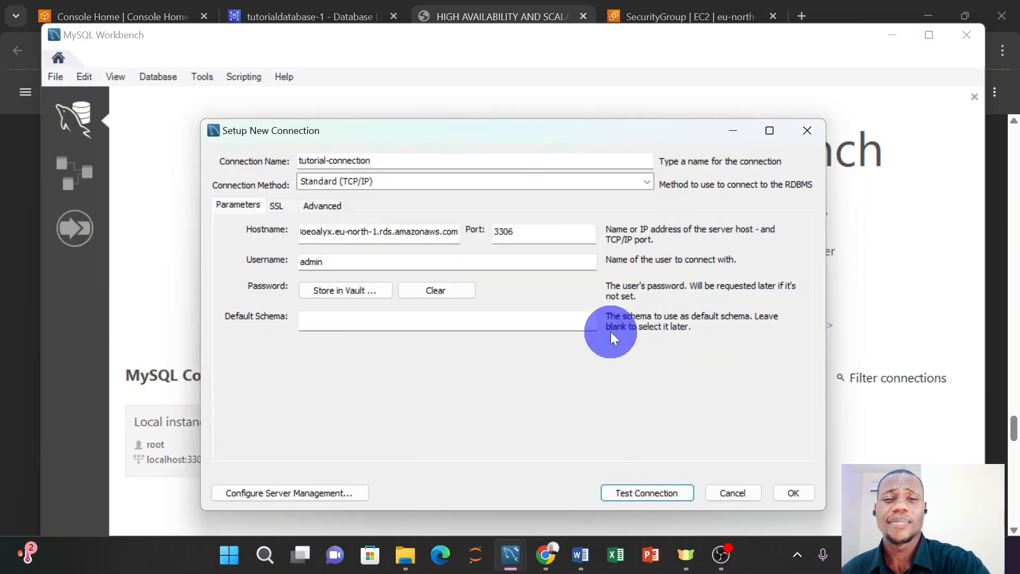
# - Save tutorial-connection and open it for writing SQL in an empty query
pyautogui.click(795, 493)
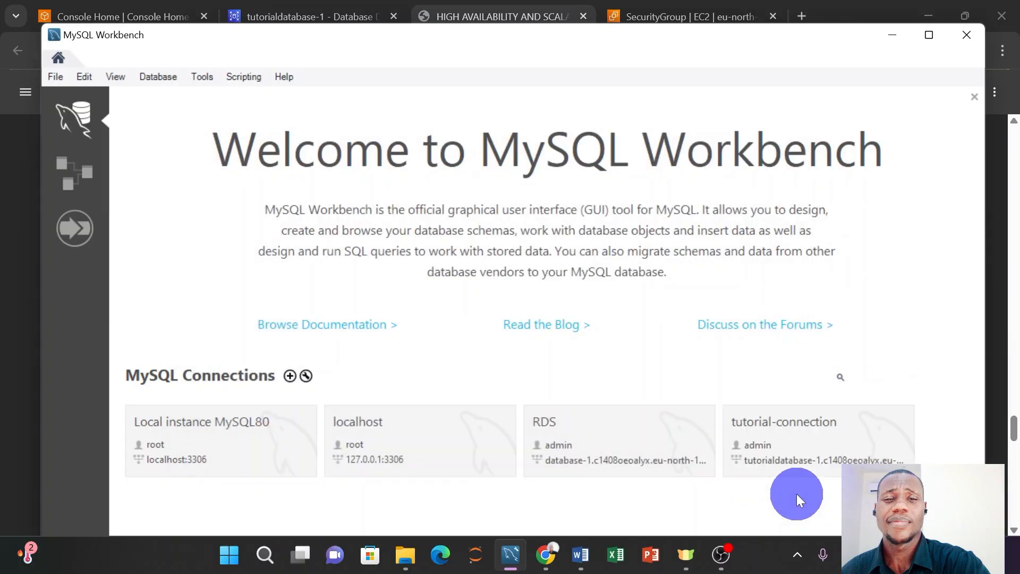
pyautogui.click(786, 447)
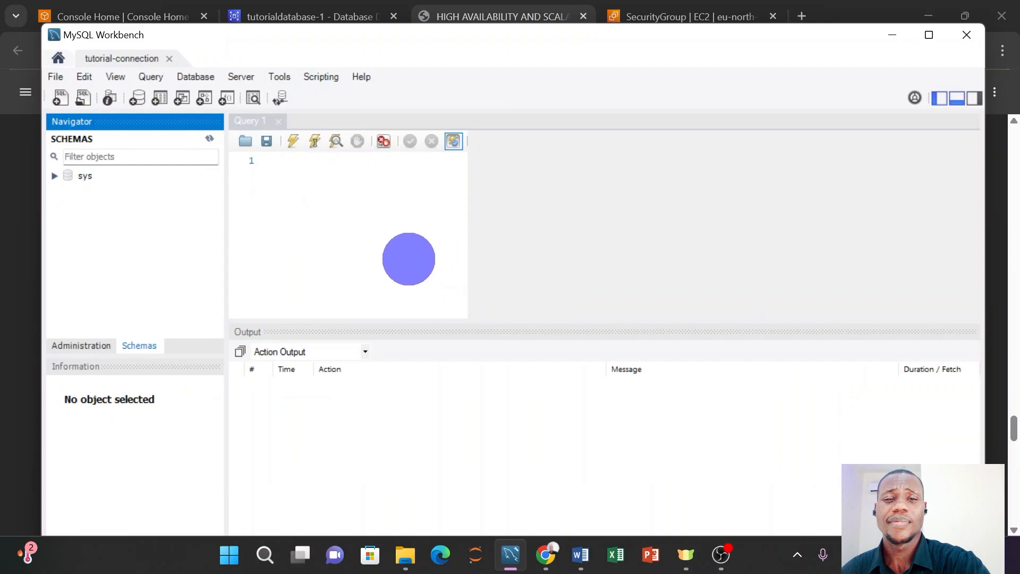
pyautogui.click(419, 247)
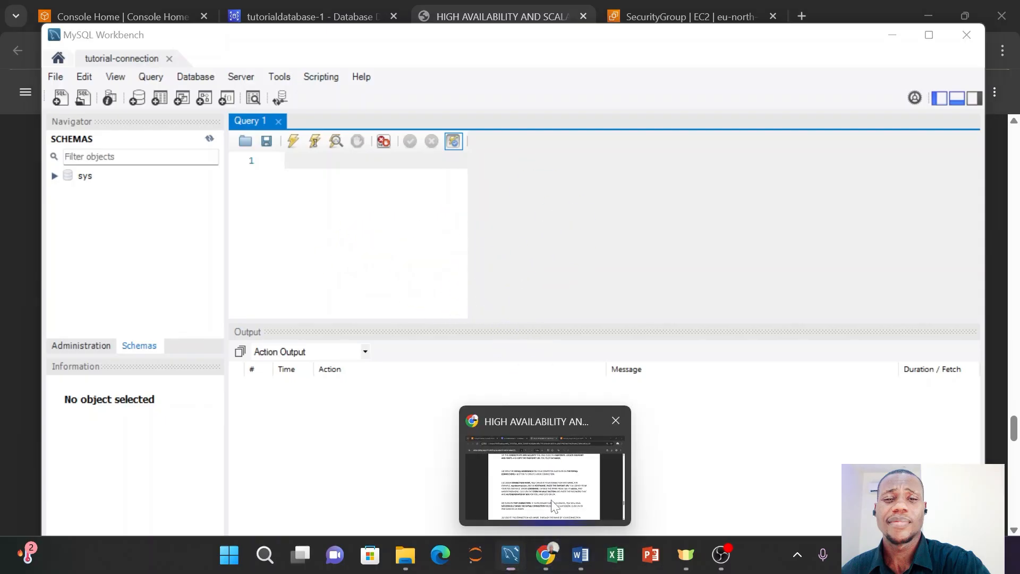
# - Read the guide's instructions on creating a database in Chrome and copy the statement "create database exampledb"
pyautogui.click(548, 558)
pyautogui.scroll(-3, 547, 345)
pyautogui.scroll(-1, 549, 366)
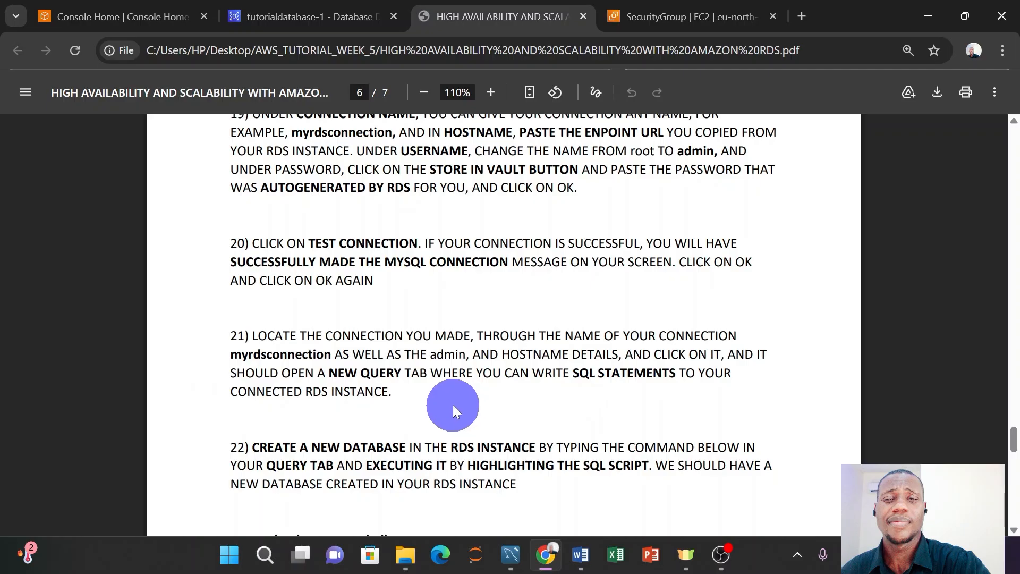
pyautogui.scroll(-2, 450, 400)
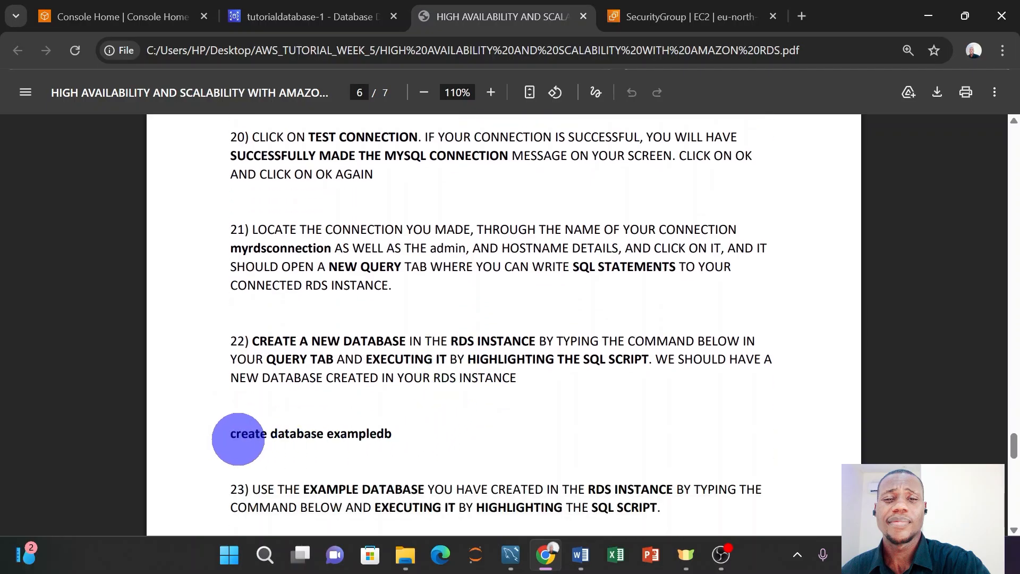
pyautogui.moveTo(228, 435); pyautogui.dragTo(442, 437)
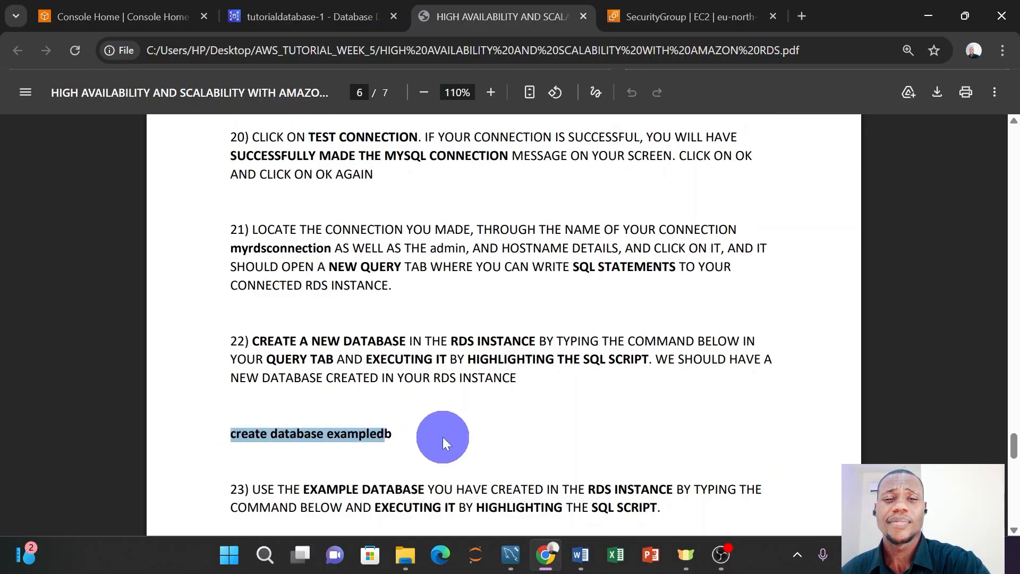
pyautogui.moveTo(390, 434); pyautogui.dragTo(225, 437)
pyautogui.hotkey('ctrl', 'c')
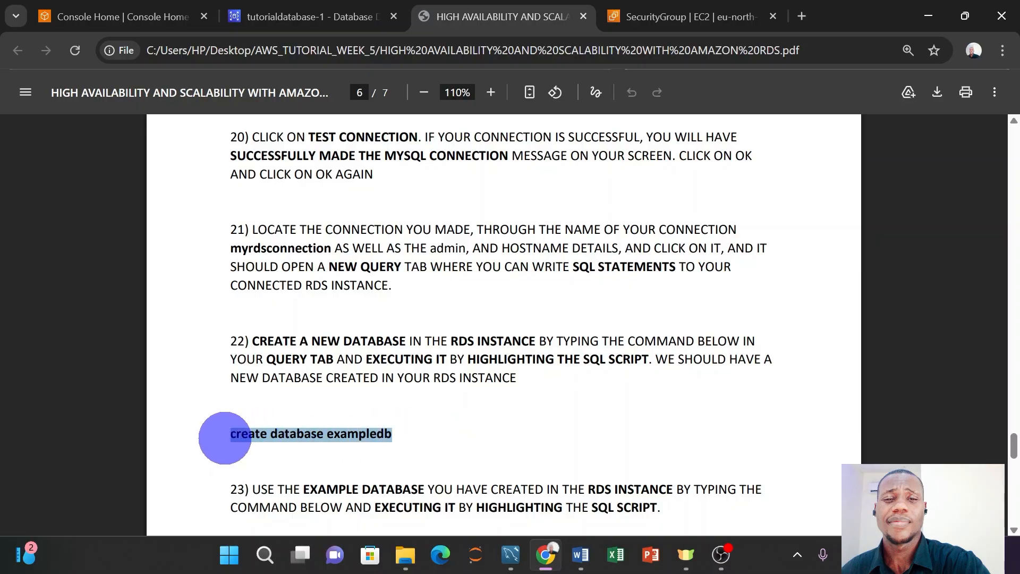
# - Paste the statement "create database exampledb" into tutorial-connection's query in MySQL Workbench and execute it
pyautogui.moveTo(546, 550)
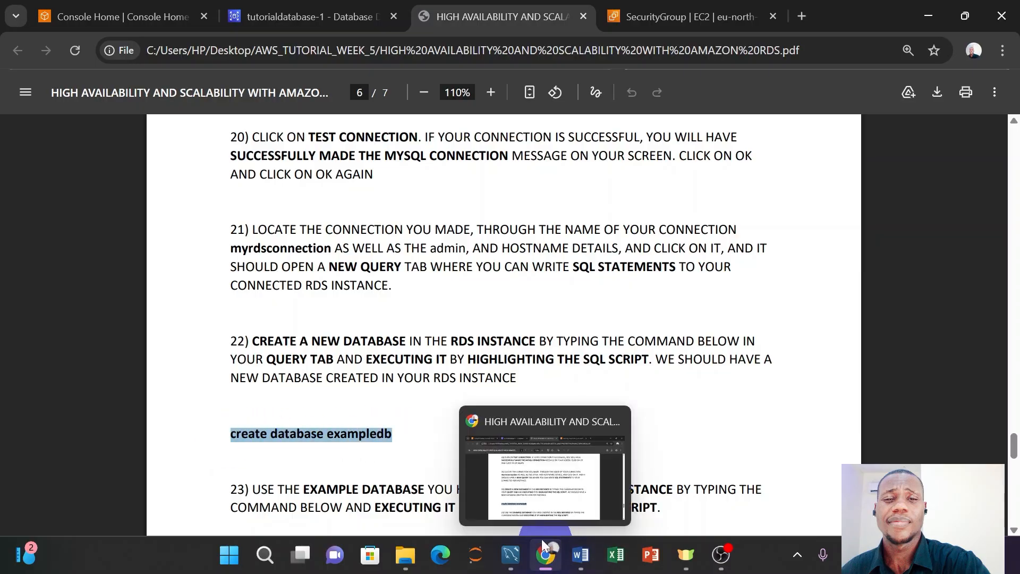
pyautogui.click(511, 554)
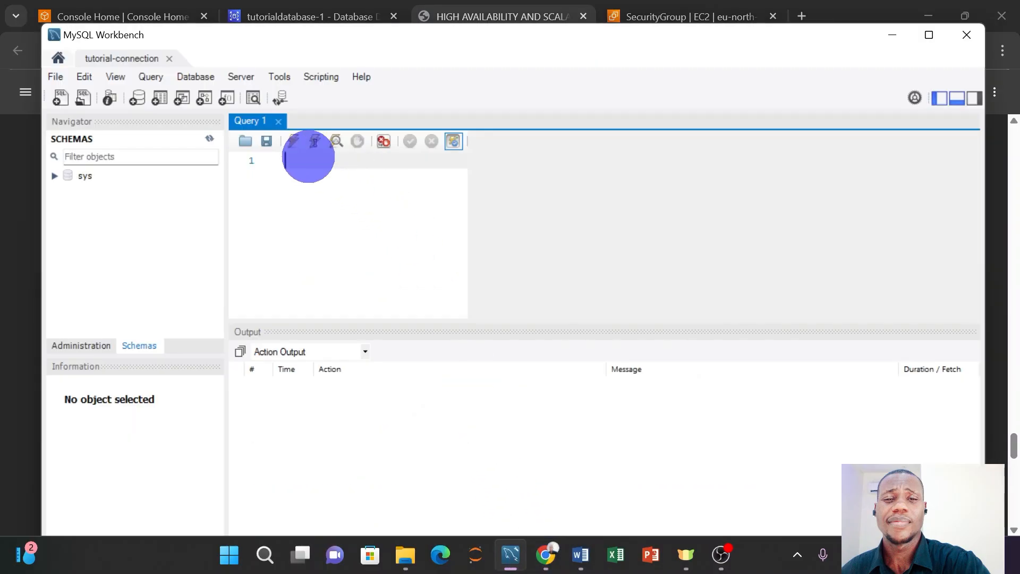
pyautogui.hotkey('ctrl', 'v')
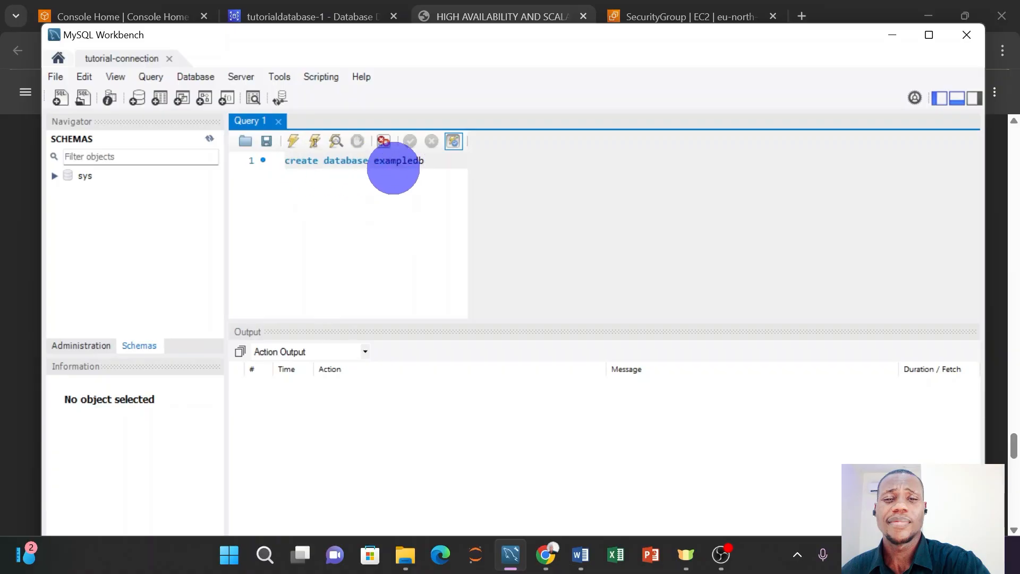
pyautogui.moveTo(424, 161); pyautogui.dragTo(276, 161)
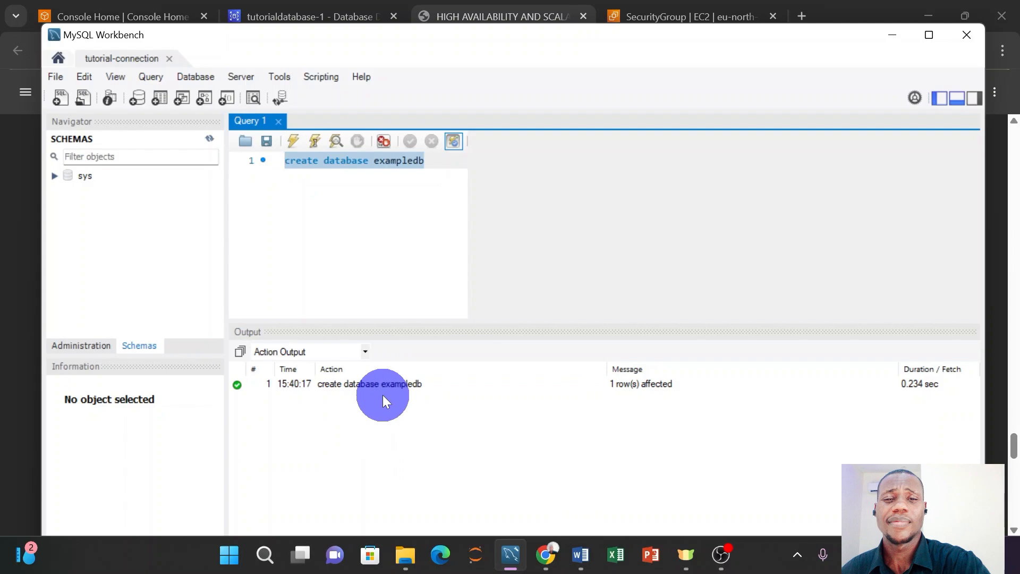
# - Switch to the guide in Chrome, find the instruction for using the example database and copy the statement "use exampledb"
pyautogui.click(545, 555)
pyautogui.scroll(-5, 510, 352)
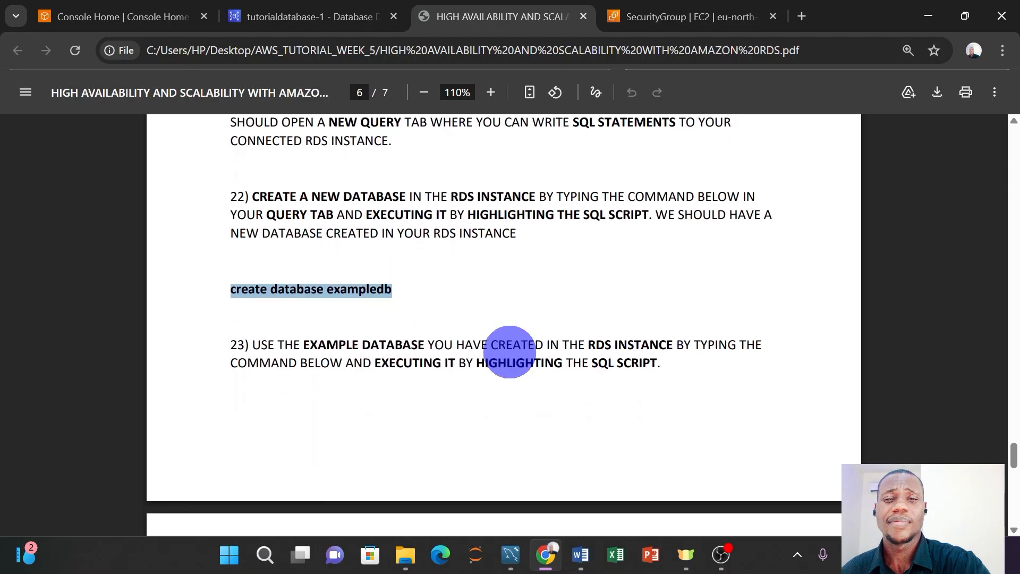
pyautogui.scroll(-1, 511, 357)
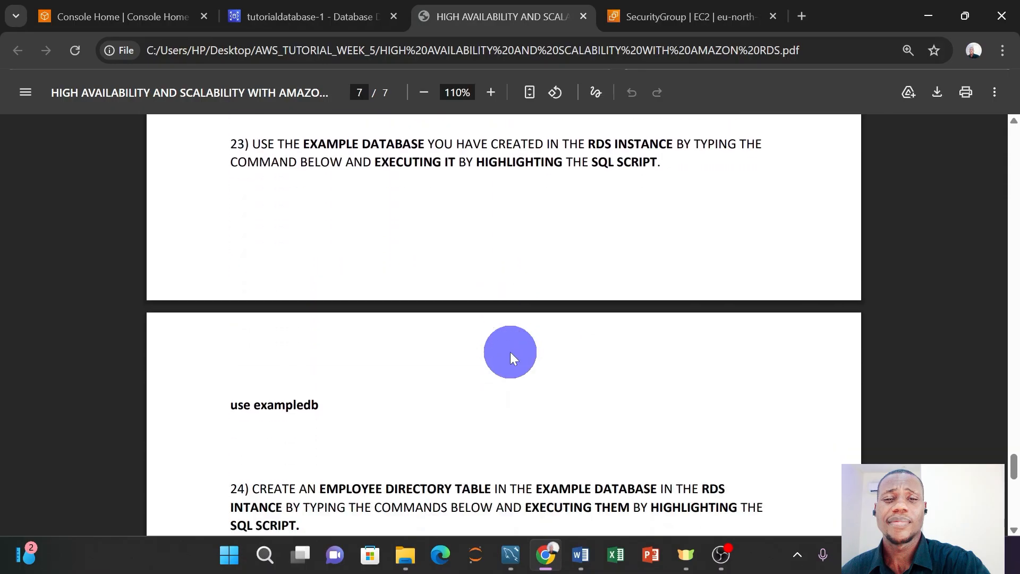
pyautogui.moveTo(226, 405); pyautogui.dragTo(335, 408)
pyautogui.hotkey('ctrl', 'c')
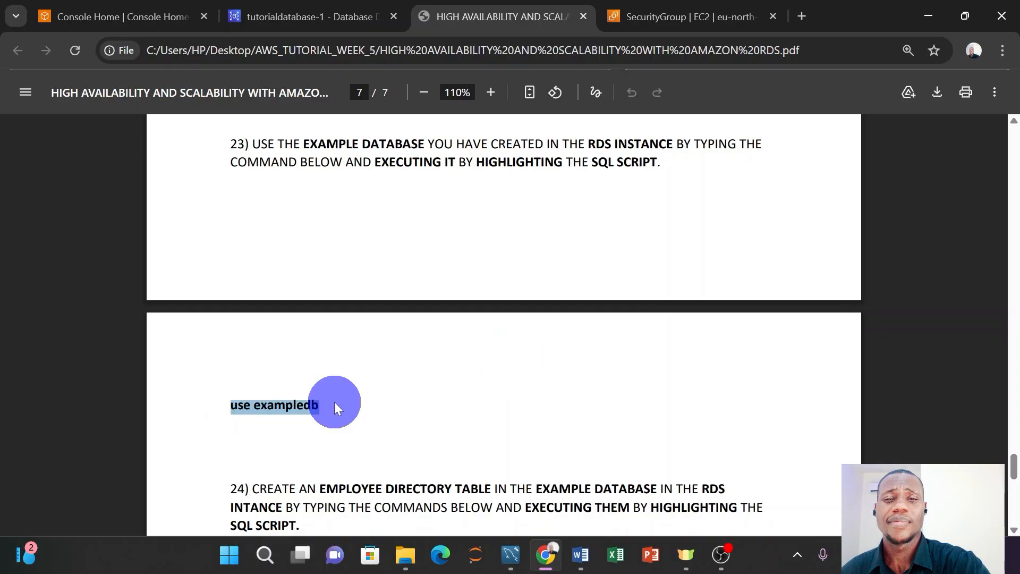
# - Add the statement "use exampledb;" below the create database line in MySQL Workbench and execute only that statement
pyautogui.moveTo(501, 546)
pyautogui.click(498, 481)
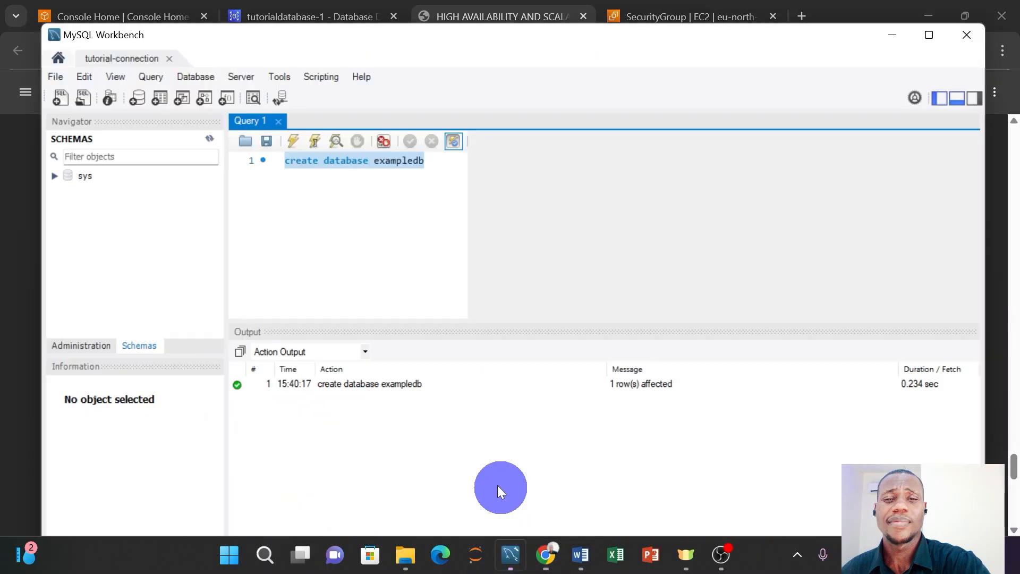
pyautogui.click(437, 160)
pyautogui.press('Return')
pyautogui.press('Return')
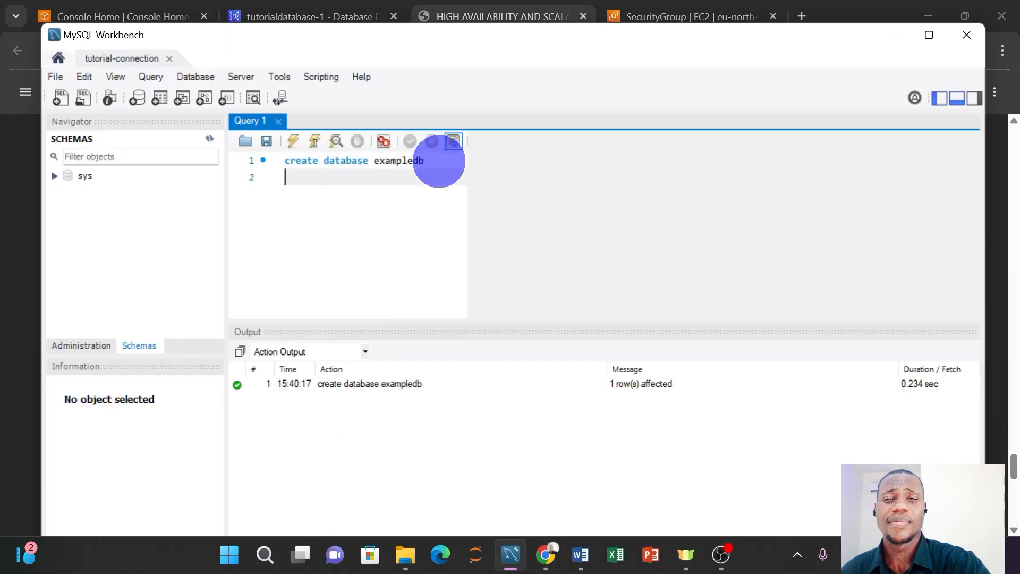
pyautogui.hotkey('ctrl', 'v')
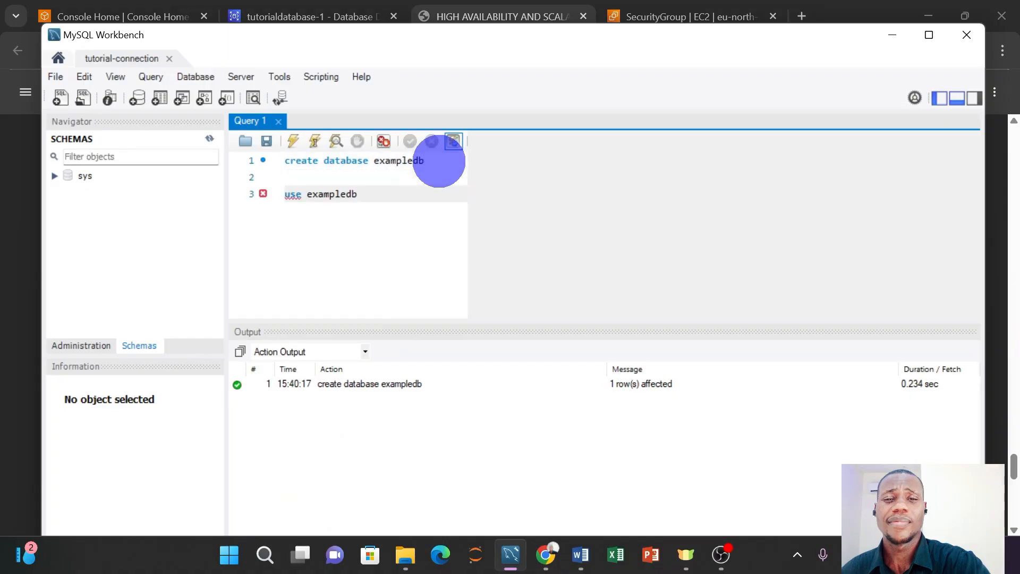
pyautogui.write(';')
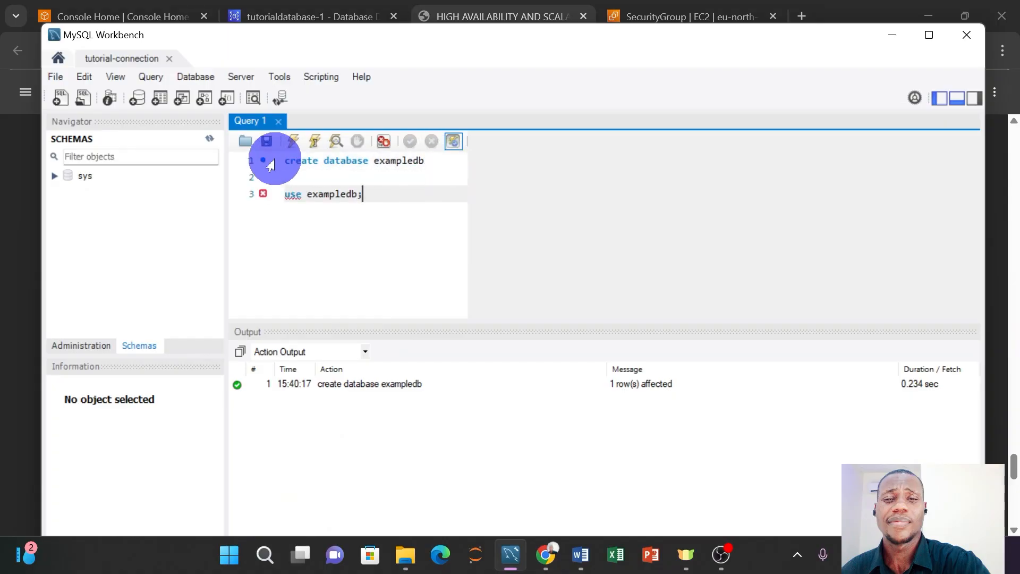
pyautogui.moveTo(363, 195); pyautogui.dragTo(250, 194)
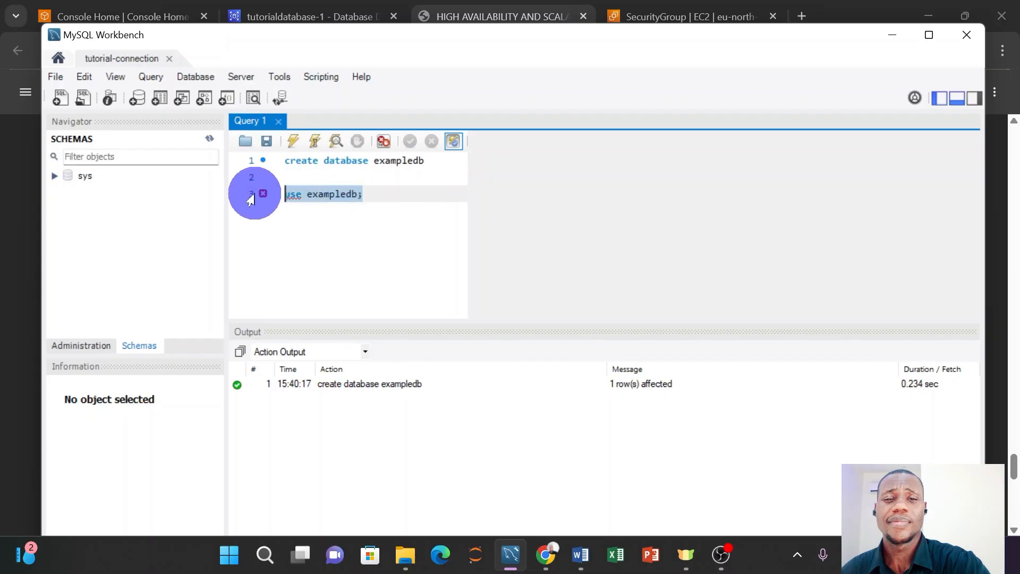
pyautogui.click(293, 142)
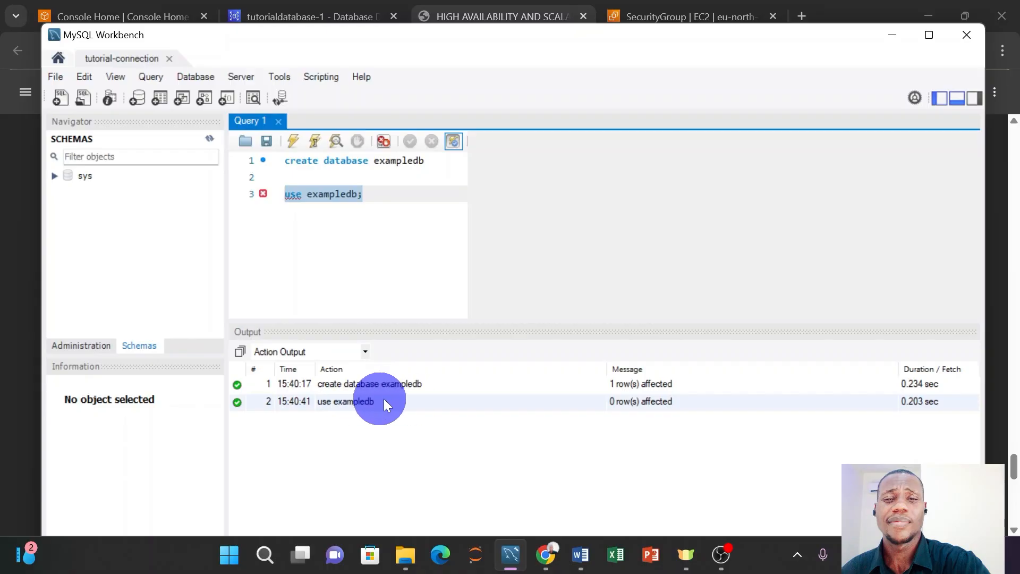
# - Switch to the guide in Chrome and copy the create table statement for employees_directory from instruction 24
pyautogui.moveTo(545, 553)
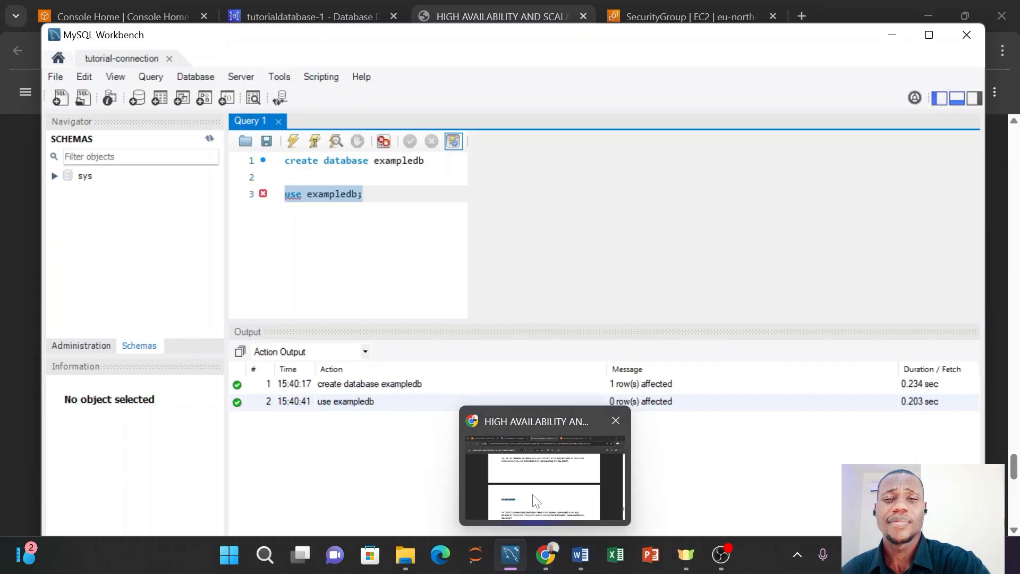
pyautogui.click(530, 494)
pyautogui.scroll(-2, 463, 327)
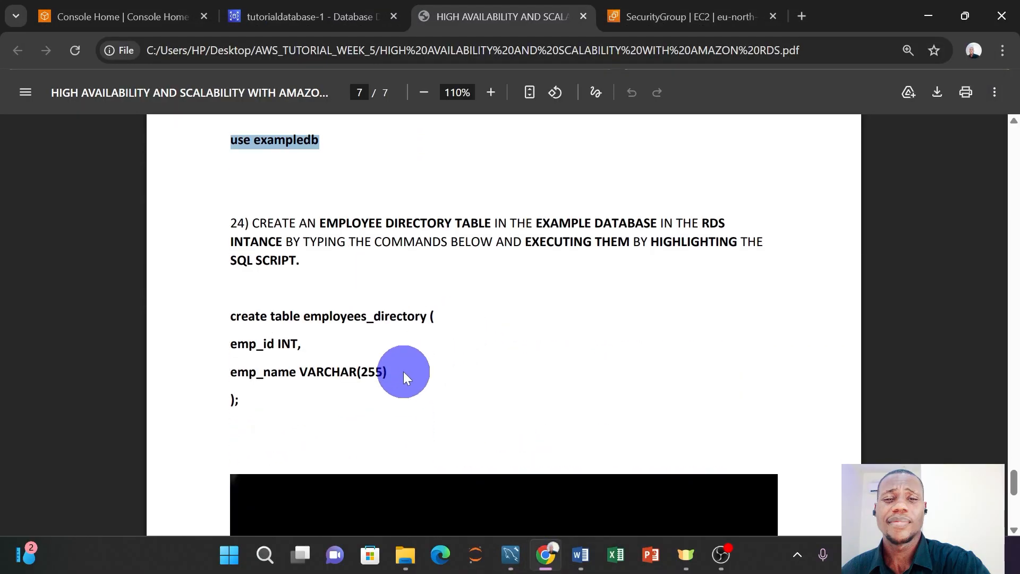
pyautogui.scroll(-1, 394, 376)
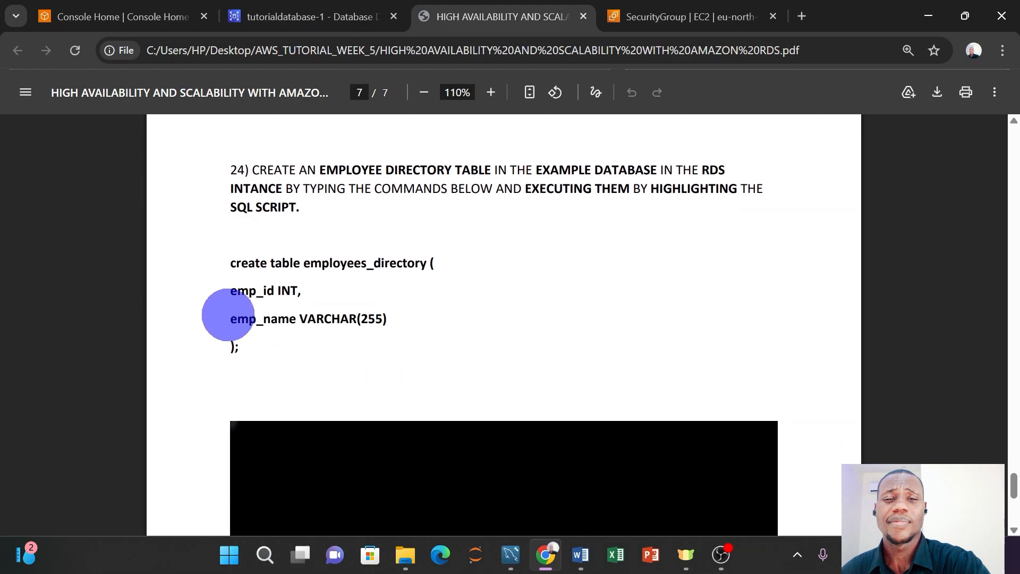
pyautogui.moveTo(256, 277); pyautogui.dragTo(234, 345)
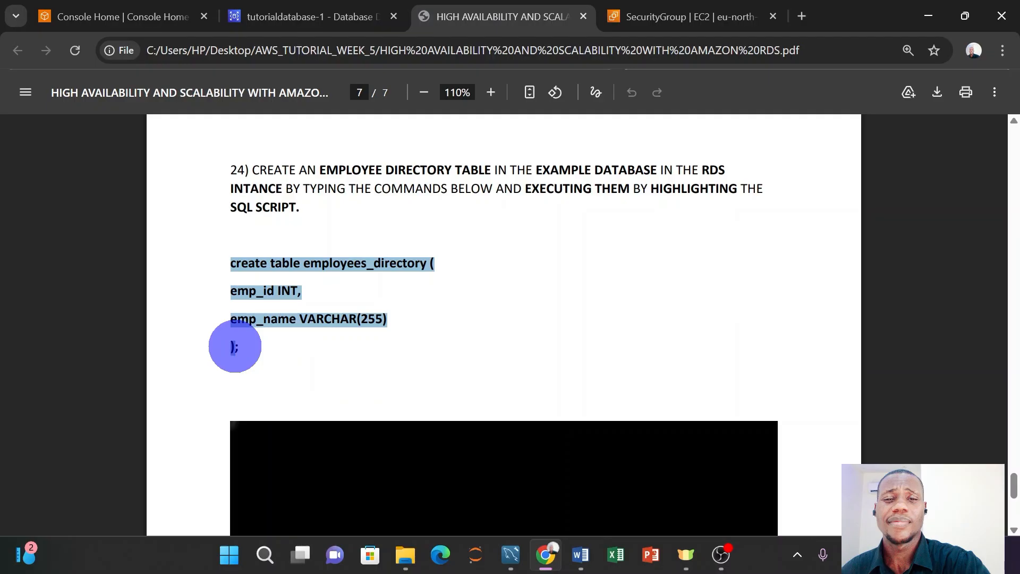
# - Add the employees_directory create table statement with emp_id INT and emp_name VARCHAR(255) to the MySQL Workbench query and execute only it
pyautogui.click(503, 481)
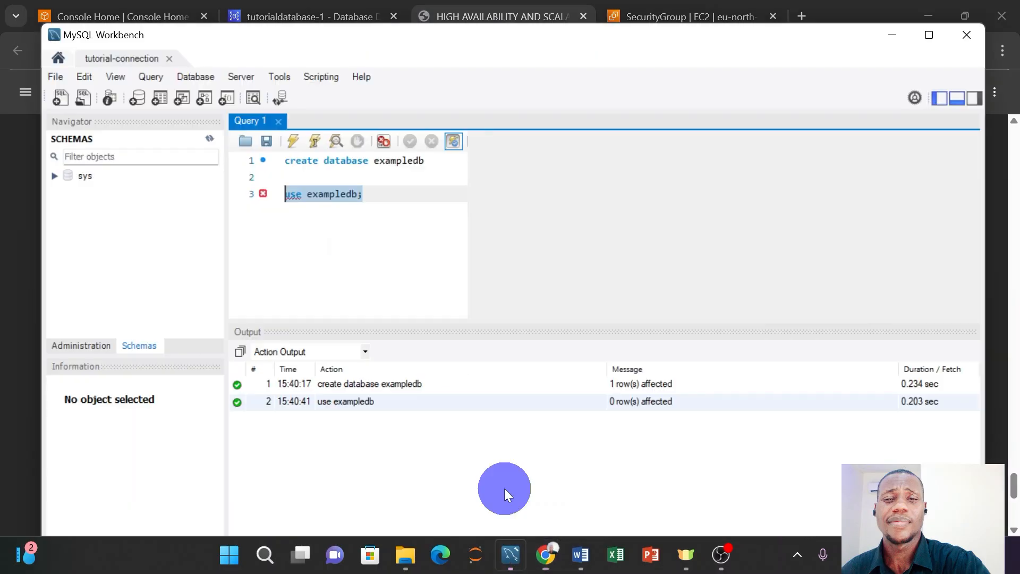
pyautogui.click(391, 198)
pyautogui.press('Return')
pyautogui.press('Return')
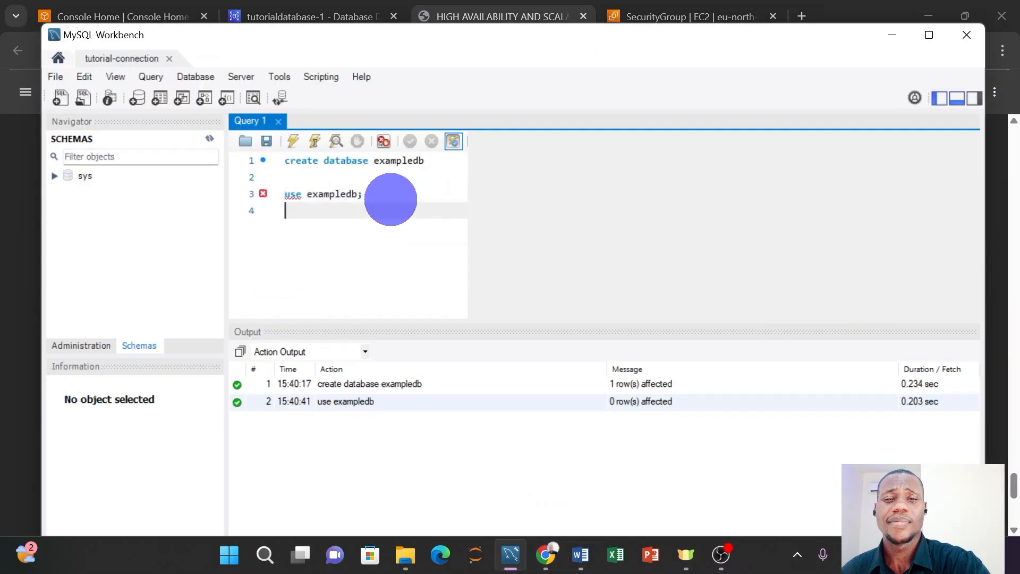
pyautogui.write('create table employees_directory emp_id INT, emp_name VARCHAR(255) )')
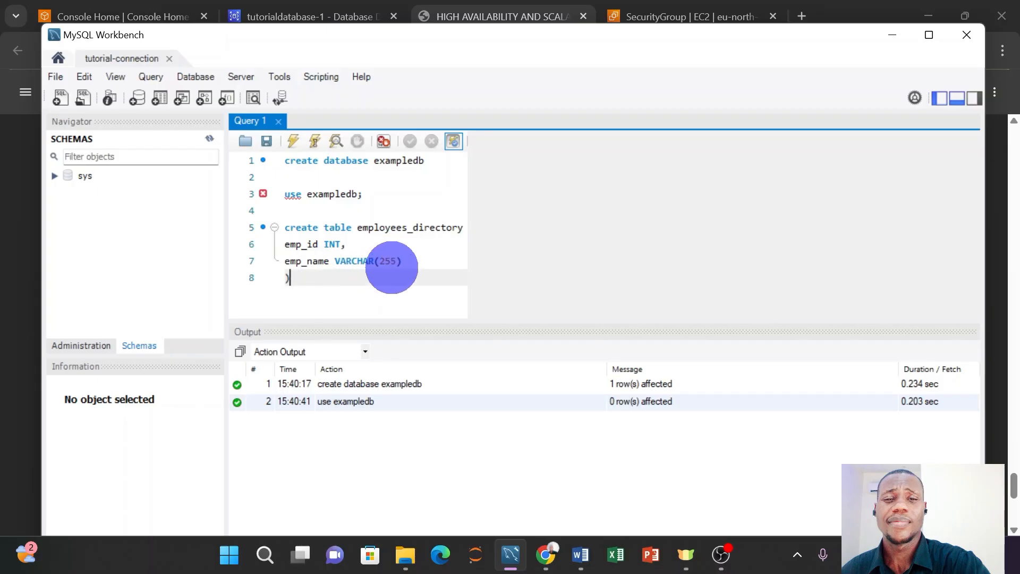
pyautogui.write(';')
pyautogui.moveTo(296, 278); pyautogui.dragTo(271, 210)
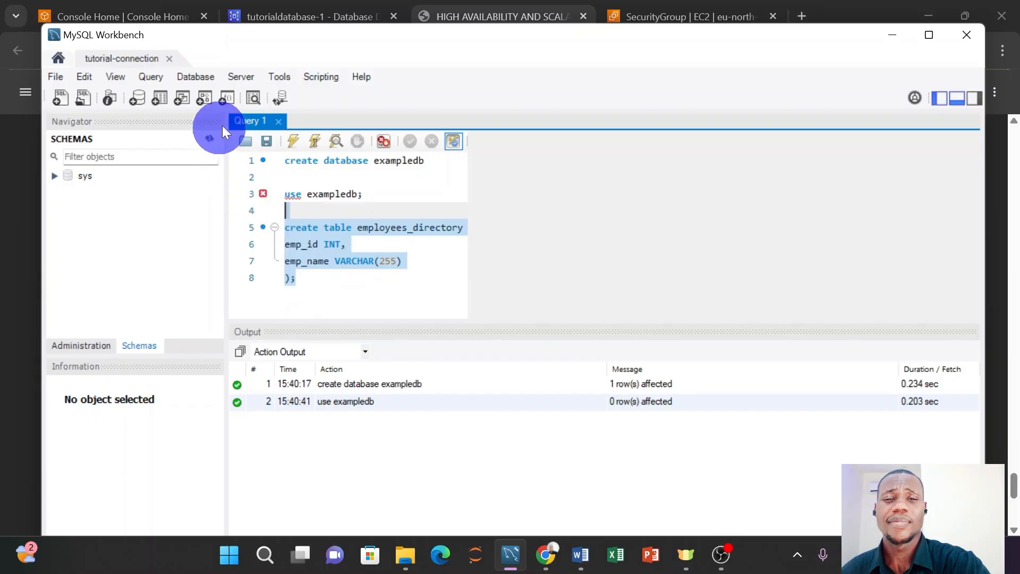
pyautogui.click(293, 147)
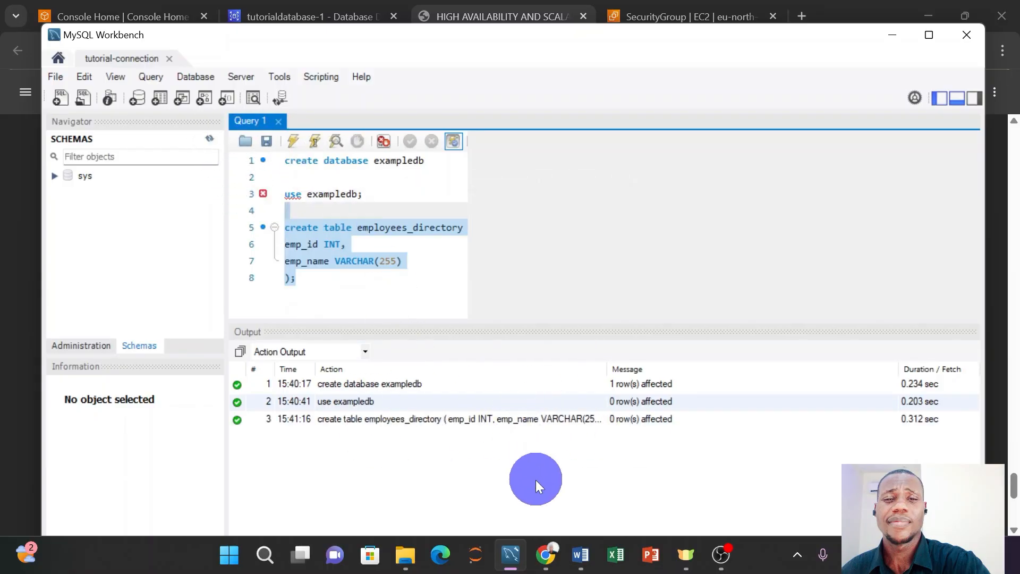
# - Switch to Chrome and return to the tutorialdatabase-1 details page in the Amazon RDS console
pyautogui.moveTo(545, 555)
pyautogui.click(540, 502)
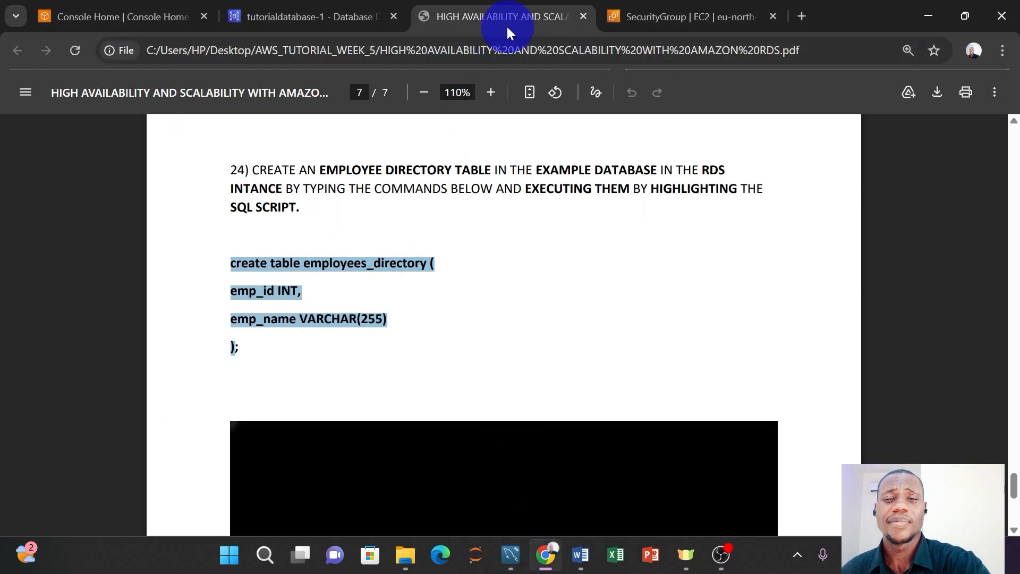
pyautogui.click(313, 17)
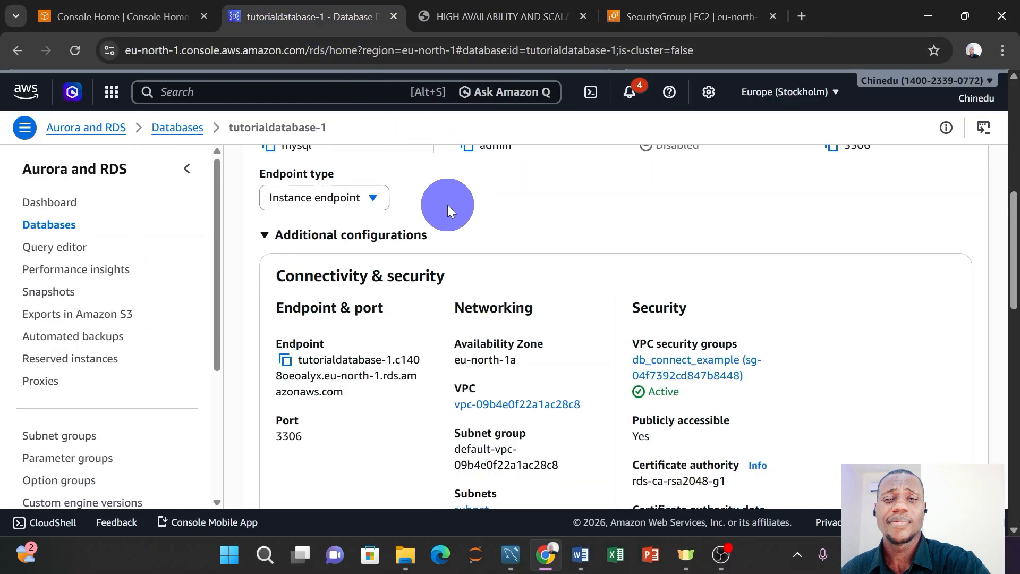
pyautogui.scroll(3, 448, 205)
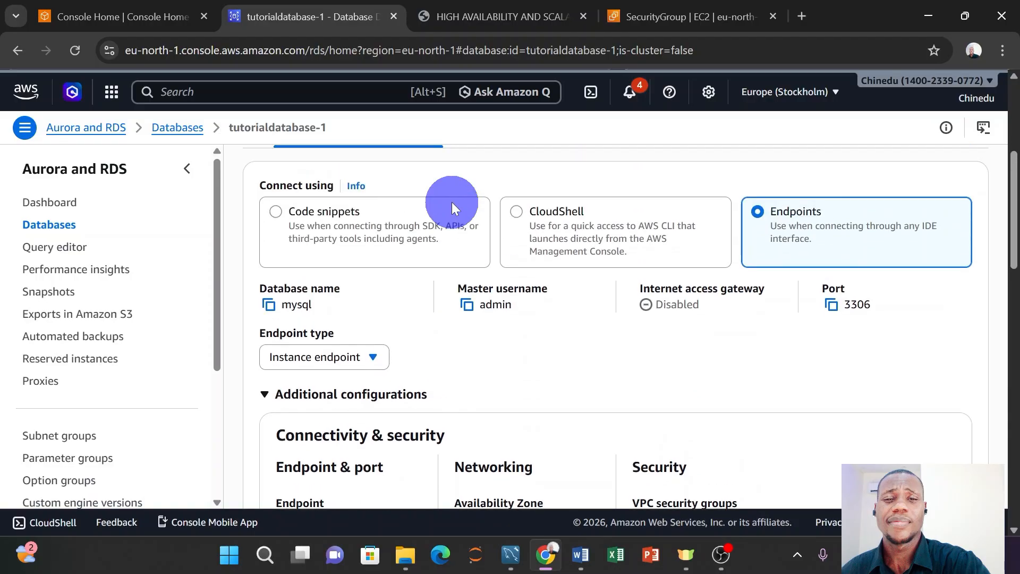